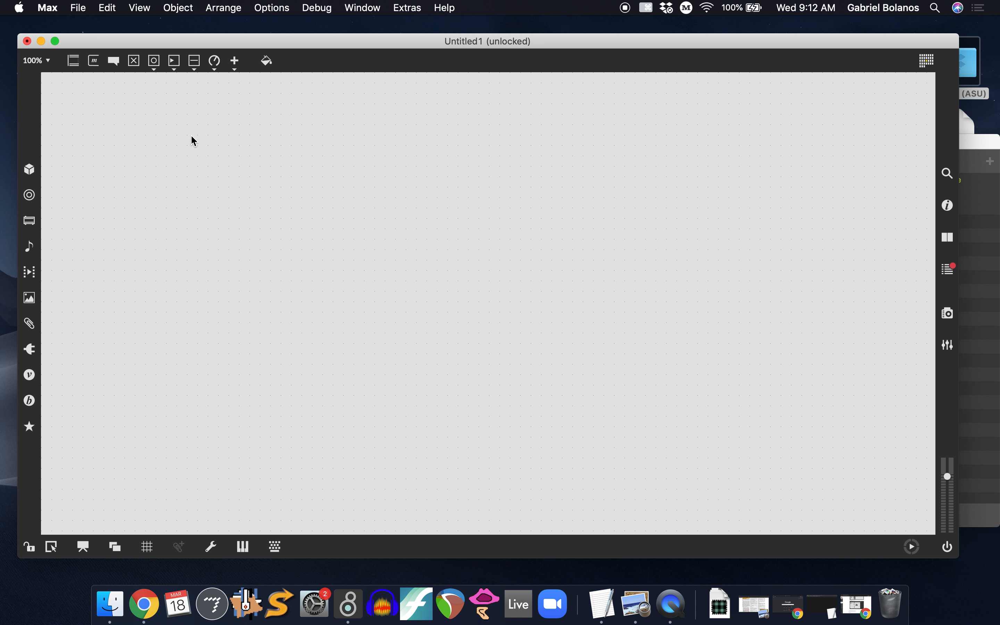
# - Add the built-in duduk audio file to the patch as a player near the top of the canvas
pyautogui.click(28, 246)
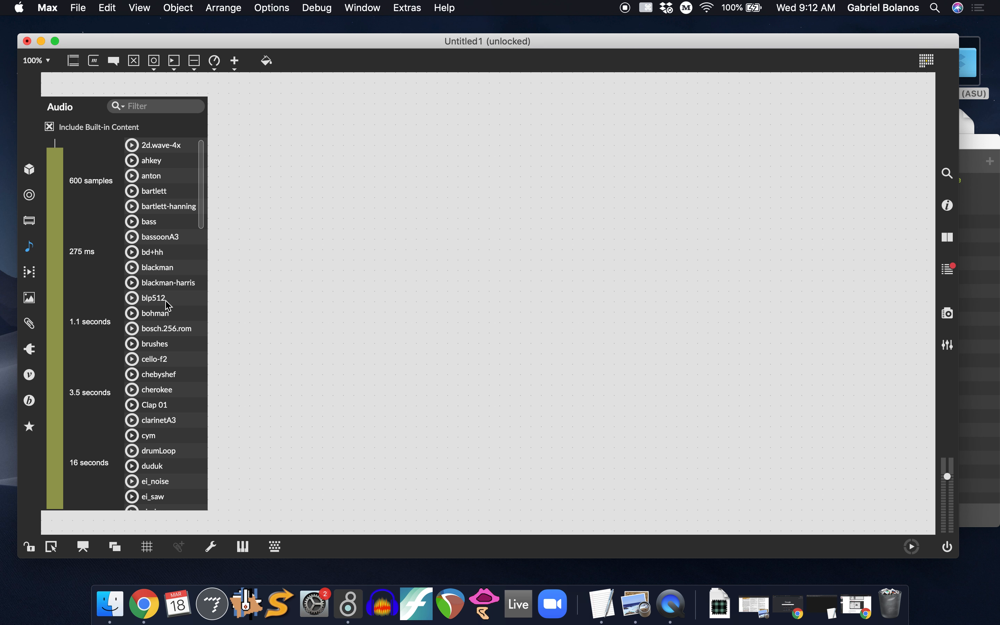
pyautogui.scroll(-5, 167, 308)
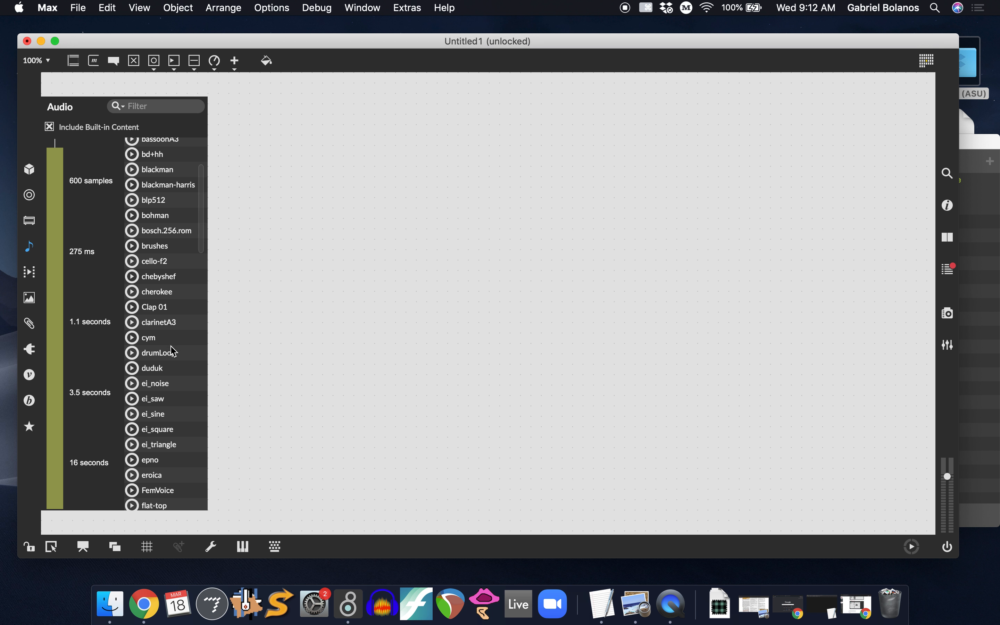
pyautogui.moveTo(155, 368); pyautogui.dragTo(285, 117)
pyautogui.click(286, 220)
pyautogui.click(316, 112)
pyautogui.click(257, 205)
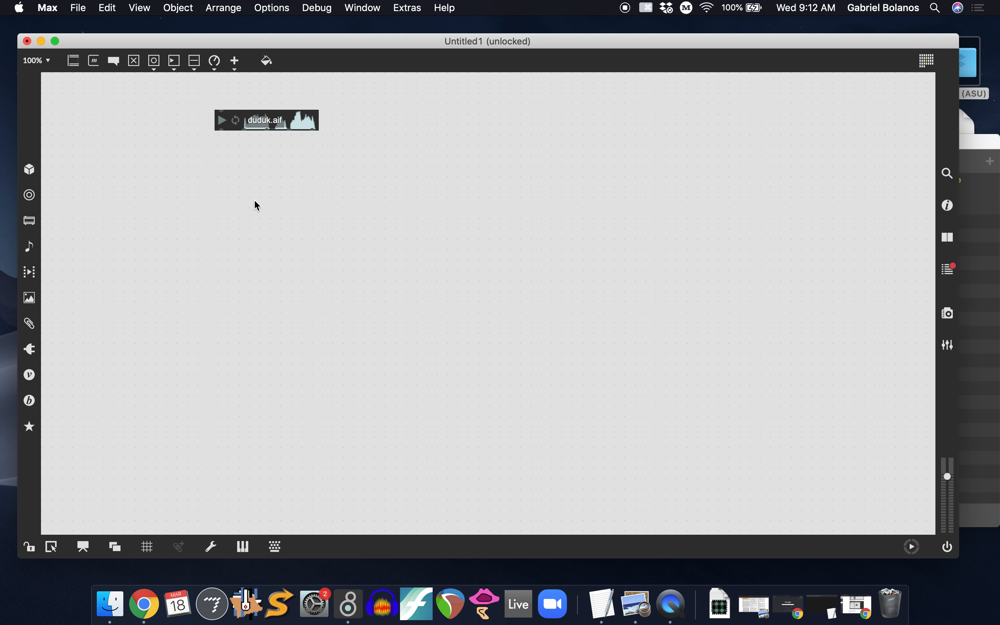
# - Add a comment reading "input" at the upper left of the patch and place the duduk player beside it
pyautogui.write('ninput')
pyautogui.press('Return')
pyautogui.moveTo(269, 119); pyautogui.dragTo(223, 104)
pyautogui.click(170, 205)
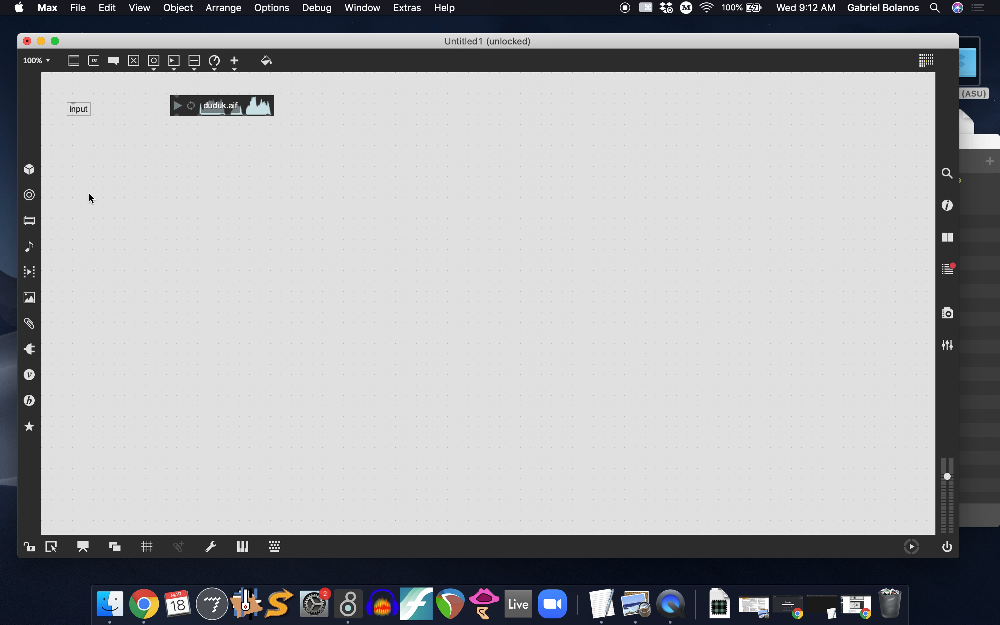
# - Add comments reading "matrix" and "effects" in a column below the input comment
pyautogui.write('n')
pyautogui.write('matri')
pyautogui.write('x')
pyautogui.press('Return')
pyautogui.moveTo(89, 189); pyautogui.dragTo(79, 190)
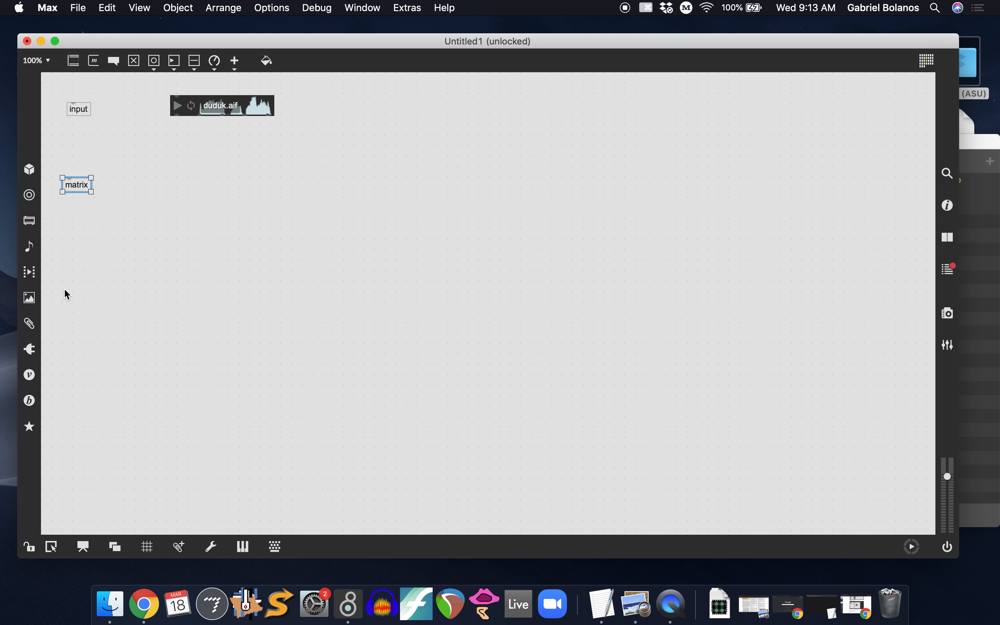
pyautogui.press('n')
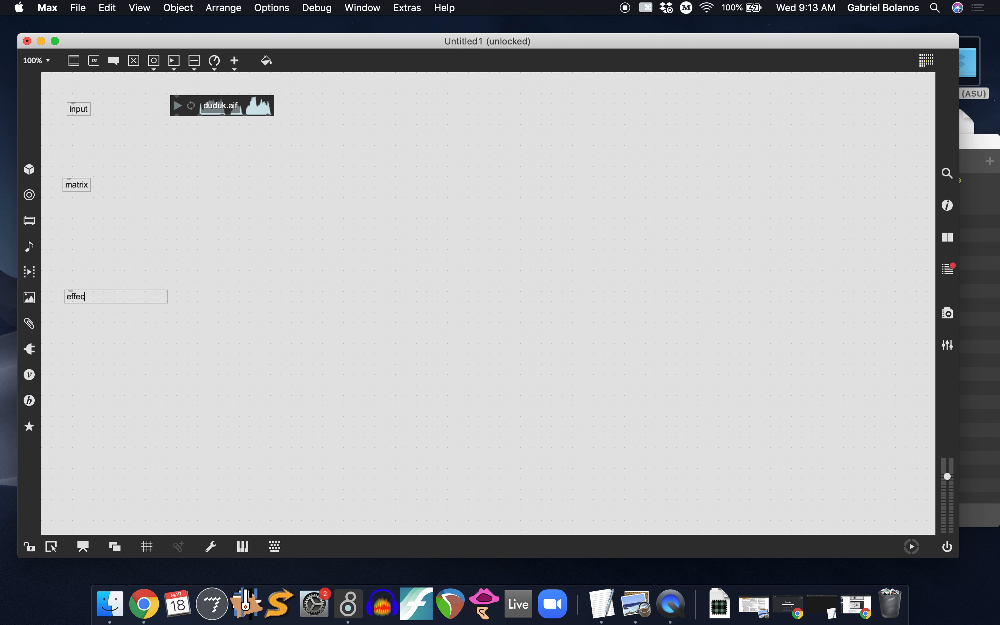
pyautogui.write('effects')
pyautogui.press('Return')
# - Add a comment reading "gain" below effects and place a gain~ slider beside it
pyautogui.write('n')
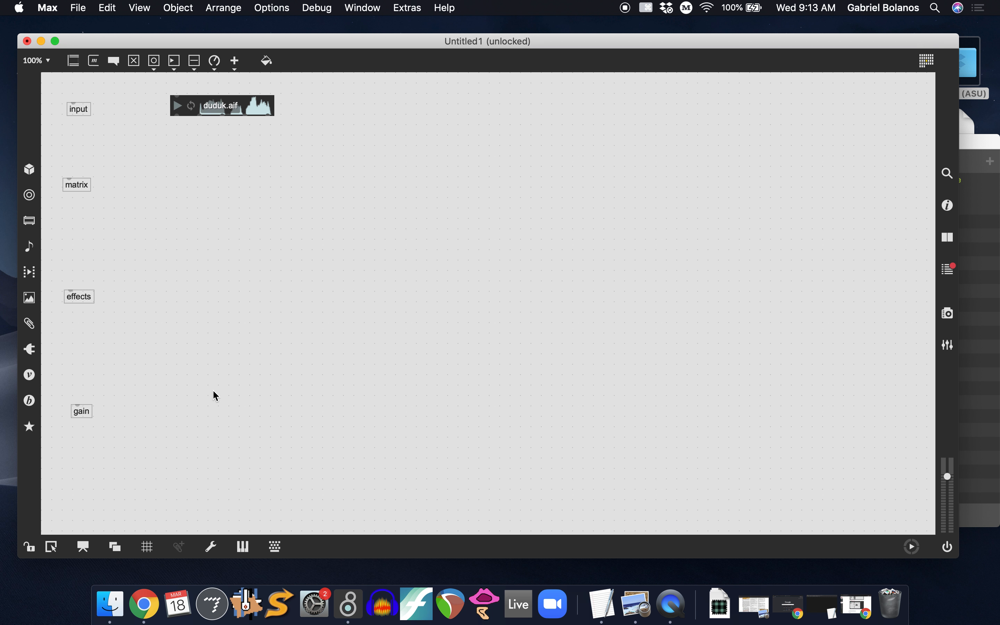
pyautogui.write('gainngai')
pyautogui.write('n')
pyautogui.press('Return')
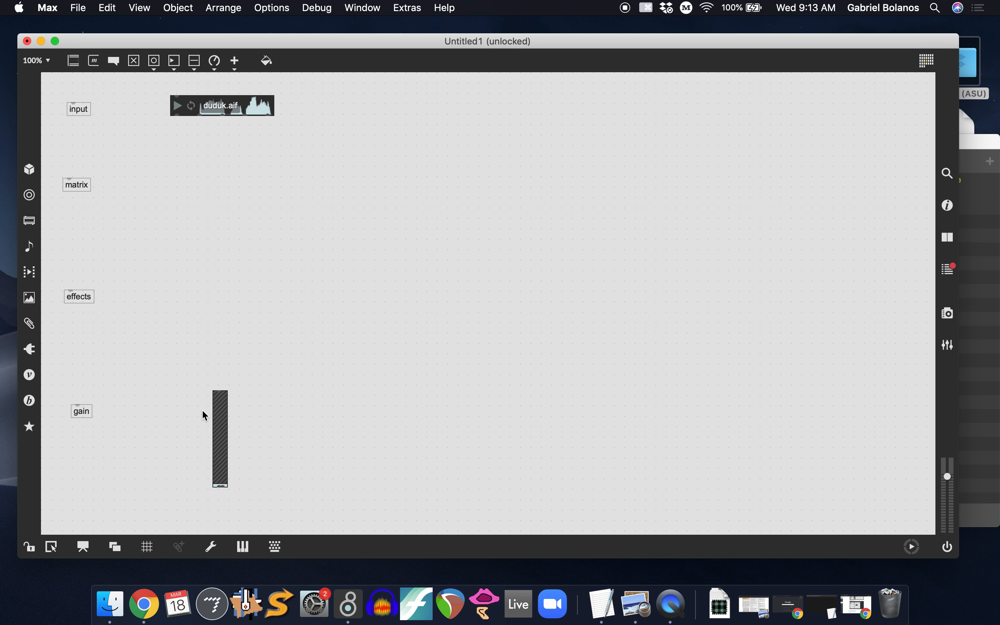
pyautogui.moveTo(226, 419); pyautogui.dragTo(195, 421)
pyautogui.click(105, 465)
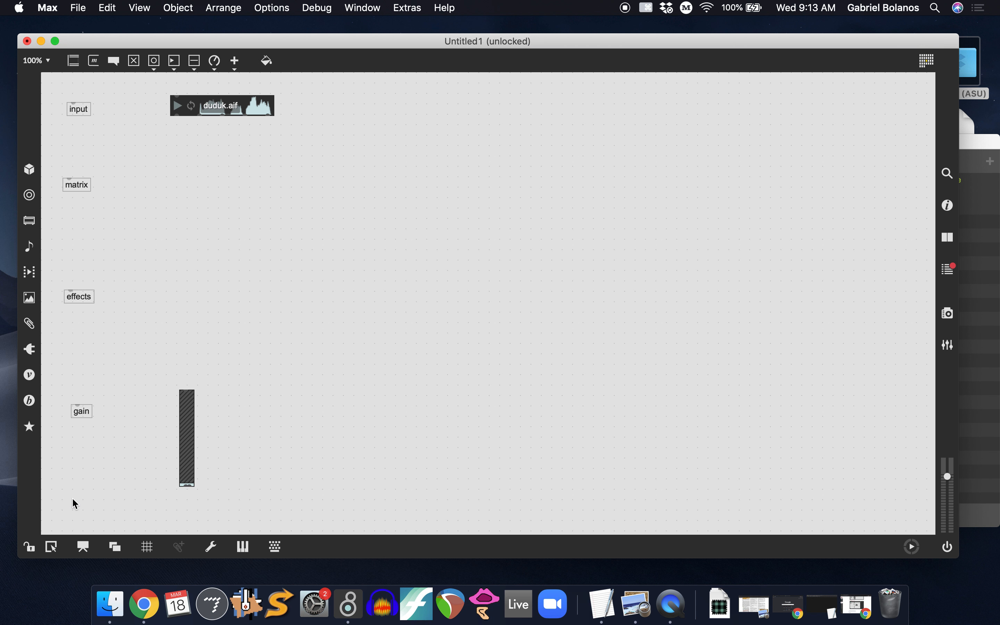
# - Add an ezdac~ object under the gain~ slider and connect the slider to both of its inlets
pyautogui.write('nezdac~')
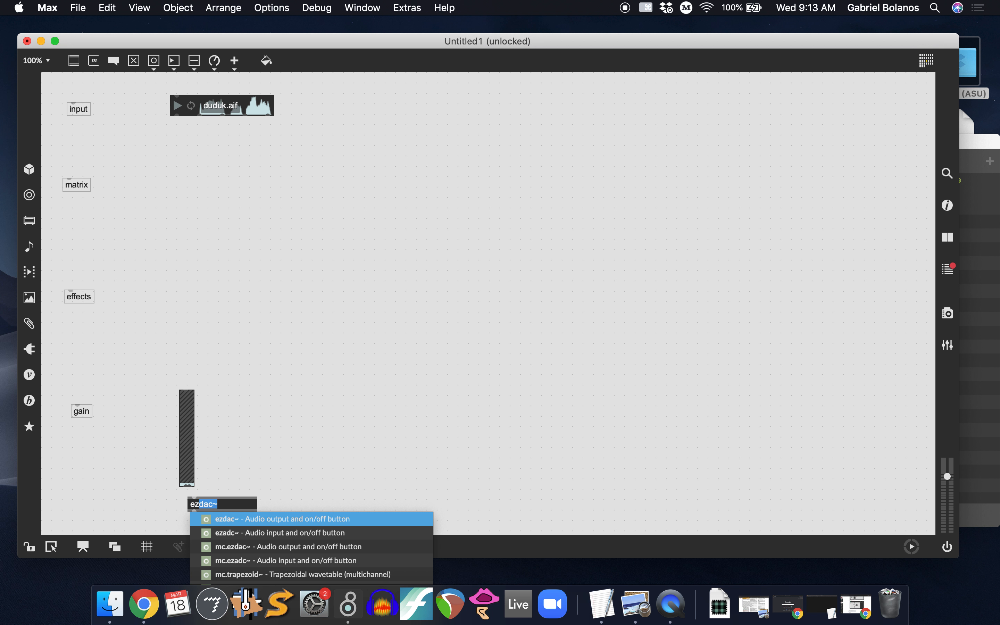
pyautogui.click(145, 484)
pyautogui.moveTo(210, 517)
pyautogui.mouseDown()
pyautogui.moveTo(194, 517)
pyautogui.moveTo(184, 492)
pyautogui.moveTo(181, 503)
pyautogui.moveTo(196, 496)
pyautogui.mouseUp()
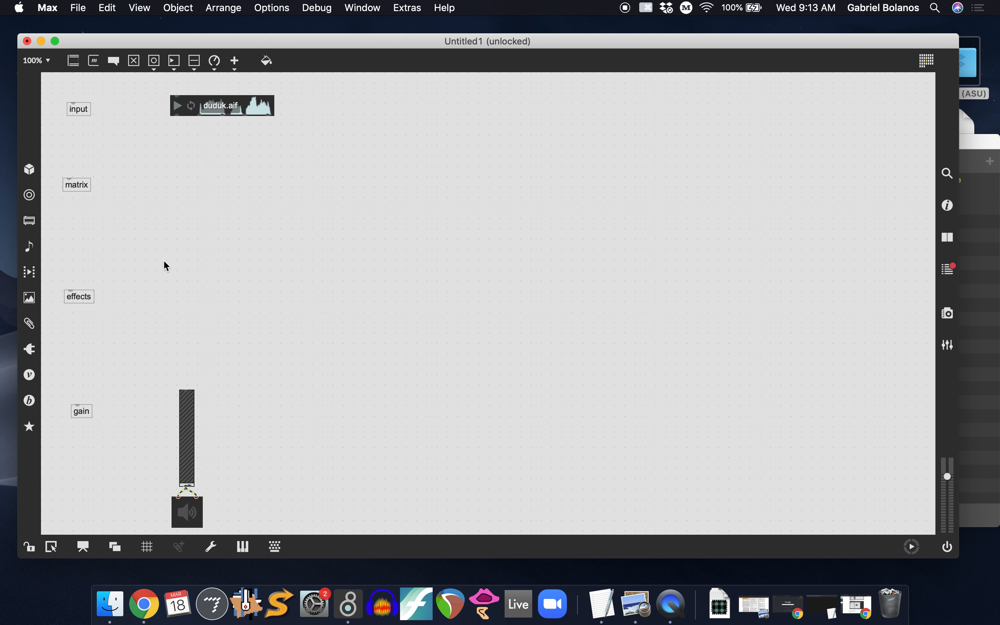
pyautogui.press('super+e')
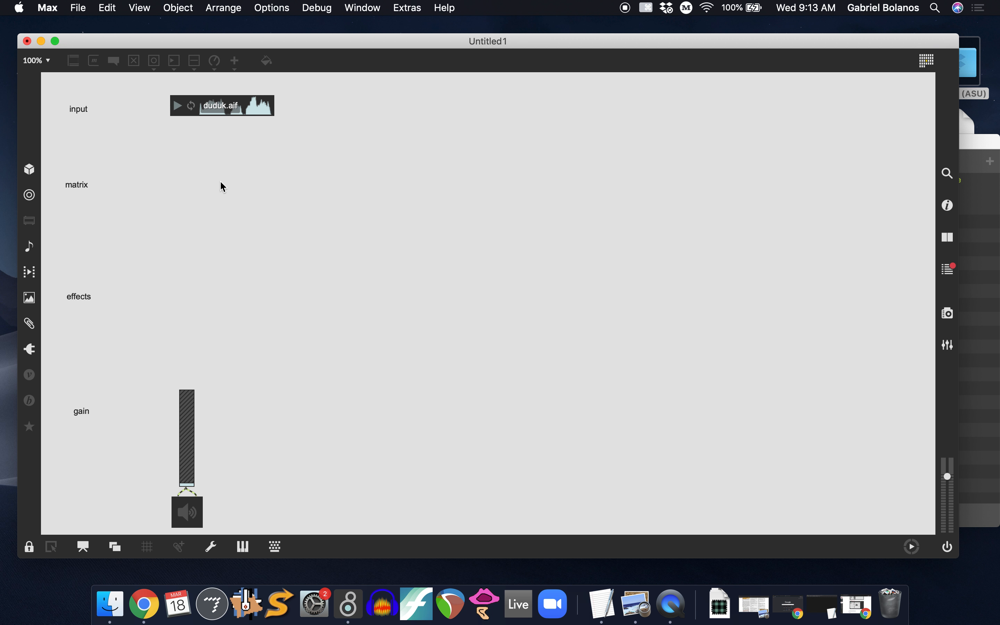
pyautogui.press('super+e')
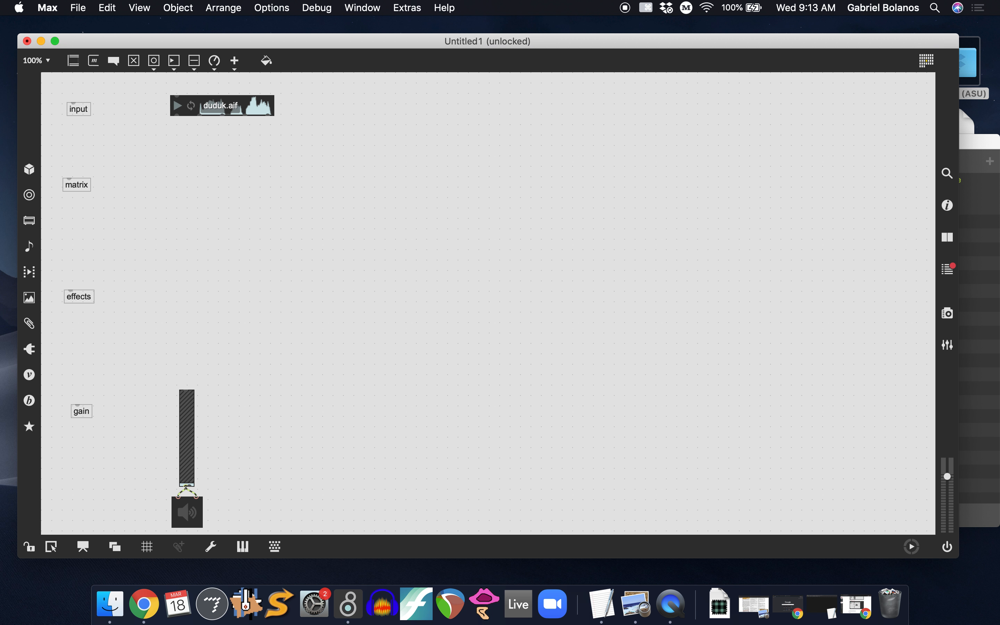
# - Create a matrix~ 1 4 object beside the matrix comment and stretch it across the width of the patch
pyautogui.write('nmatrix~')
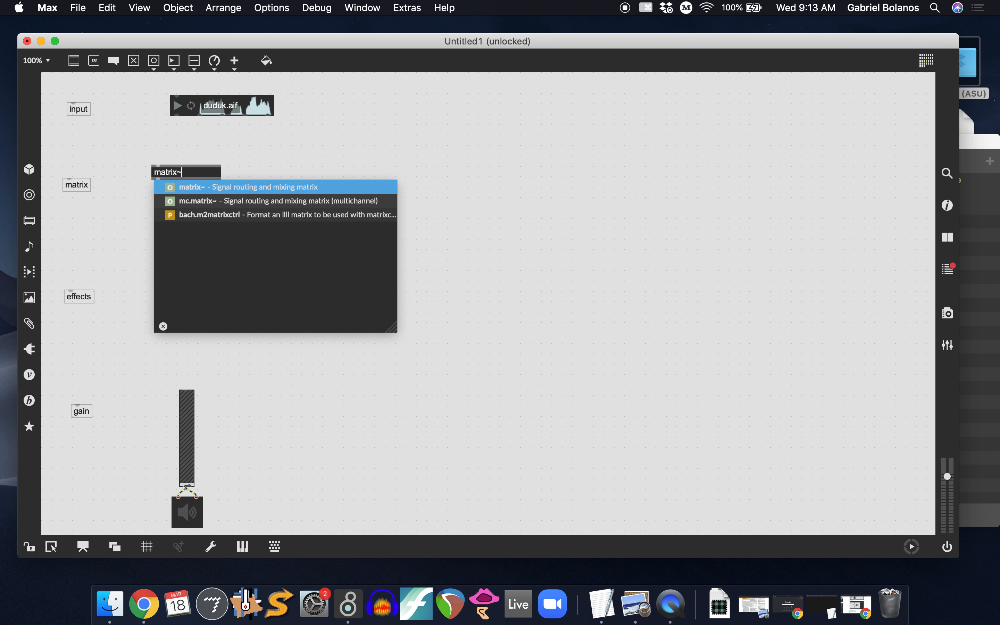
pyautogui.write('1 4')
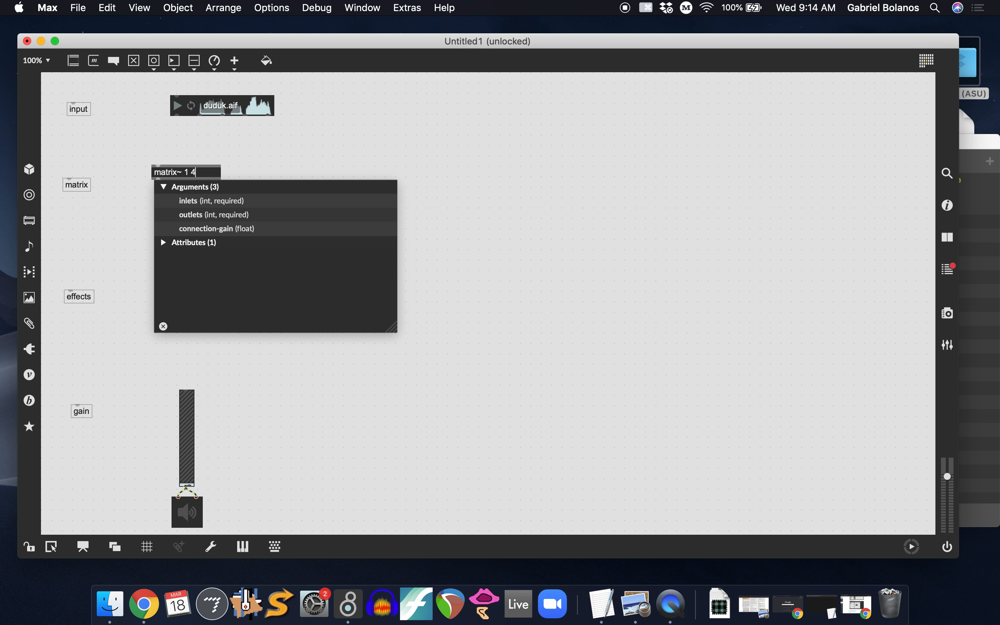
pyautogui.click(302, 137)
pyautogui.moveTo(190, 172); pyautogui.dragTo(908, 203)
pyautogui.click(638, 289)
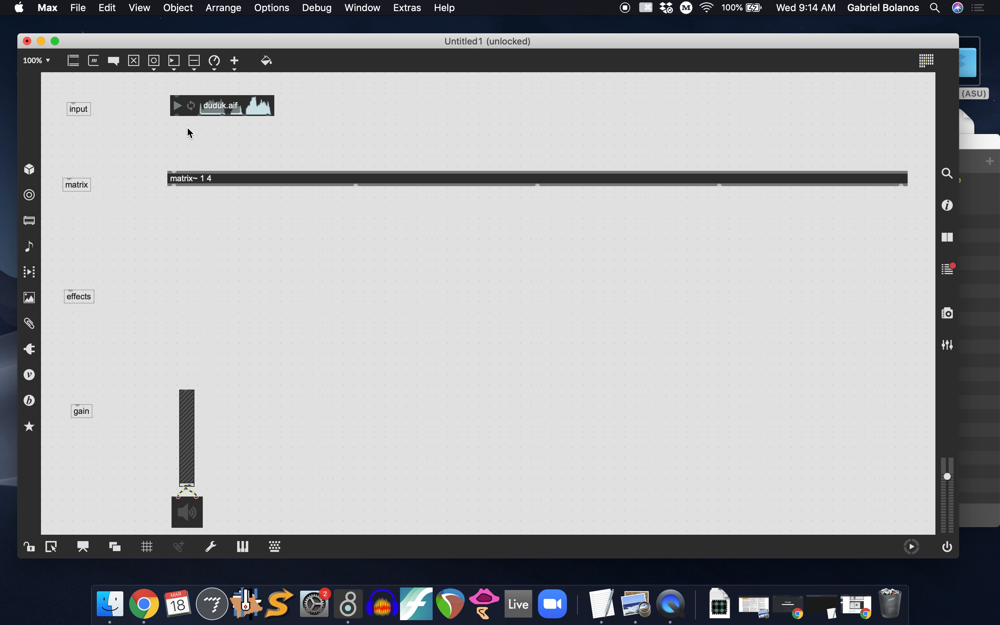
# - Connect the duduk player to the matrix~ inlet and attach a new meter~ to the first matrix~ outlet
pyautogui.moveTo(178, 117); pyautogui.dragTo(174, 171)
pyautogui.write('nmeter~')
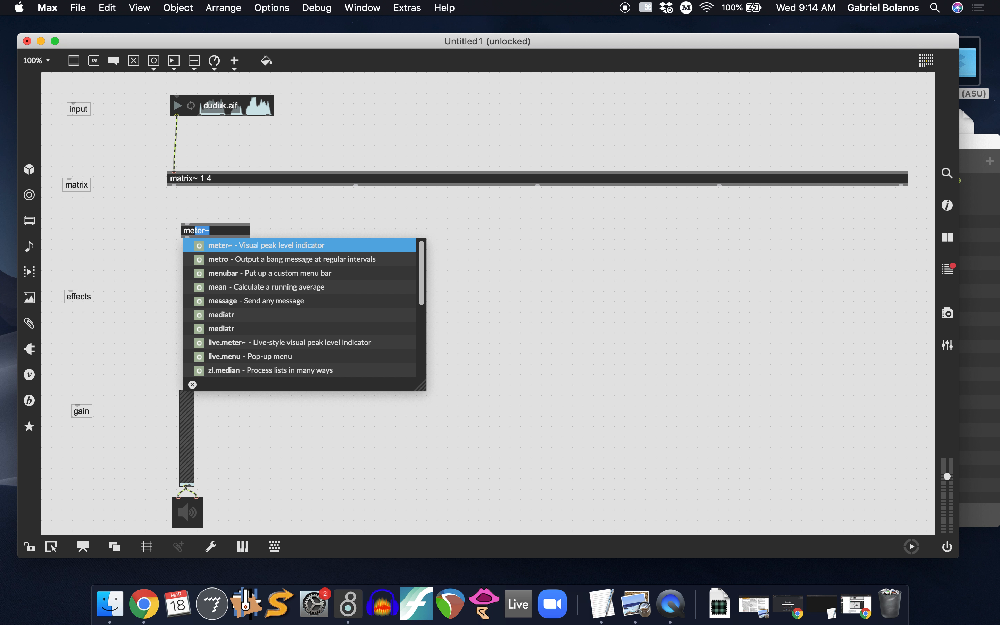
pyautogui.press('Return')
pyautogui.moveTo(174, 186)
pyautogui.mouseDown()
pyautogui.moveTo(191, 230)
pyautogui.moveTo(184, 221)
pyautogui.moveTo(363, 214)
pyautogui.moveTo(382, 223)
pyautogui.mouseUp()
# - Duplicate the meter~ three times and connect the copies to the second, third and fourth matrix~ outlets
pyautogui.press('super+d')
pyautogui.moveTo(356, 187)
pyautogui.mouseDown()
pyautogui.moveTo(361, 229)
pyautogui.moveTo(576, 237)
pyautogui.moveTo(568, 222)
pyautogui.mouseUp()
pyautogui.click(384, 223)
pyautogui.press('super+d')
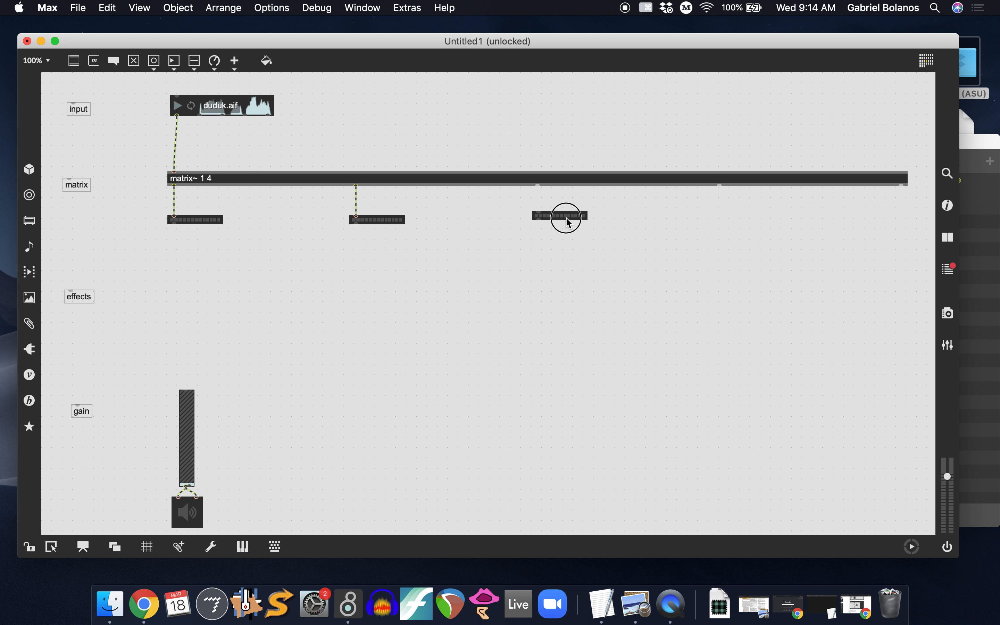
pyautogui.moveTo(538, 186); pyautogui.dragTo(716, 214)
pyautogui.click(554, 215)
pyautogui.press('super+d')
pyautogui.click(719, 187)
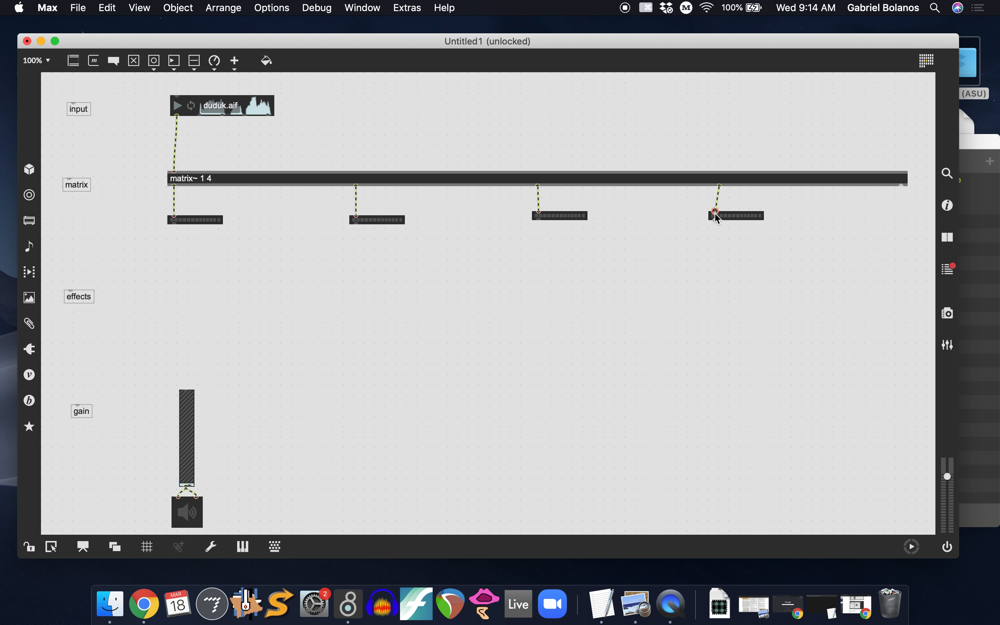
# - Move the duduk player aside, add a matrixctrl object above matrix~ and connect it to the matrix~ inlet
pyautogui.moveTo(227, 109); pyautogui.dragTo(334, 127)
pyautogui.click(132, 123)
pyautogui.write('n')
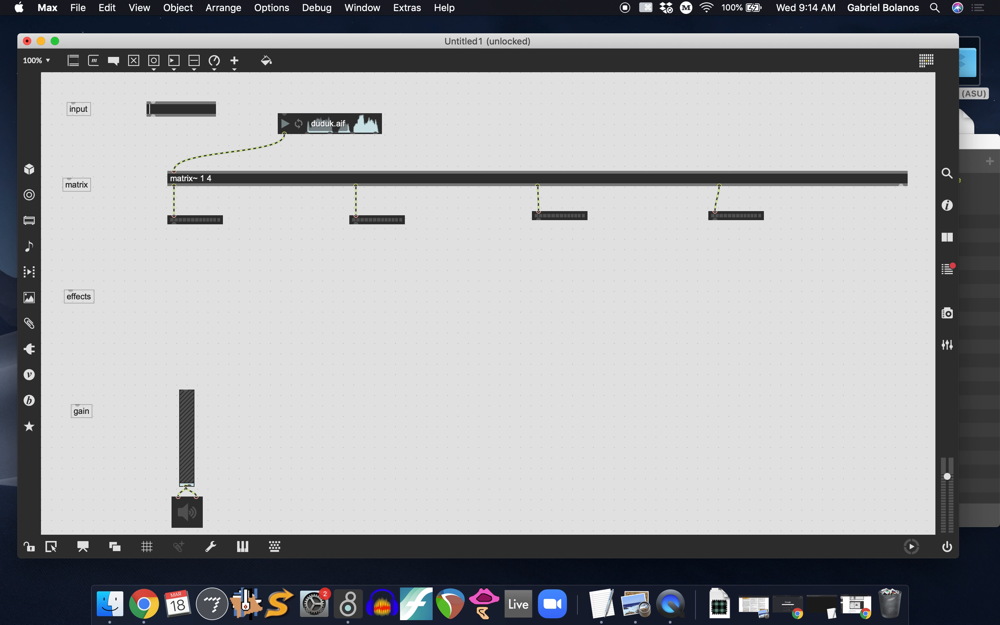
pyautogui.write('matrixc')
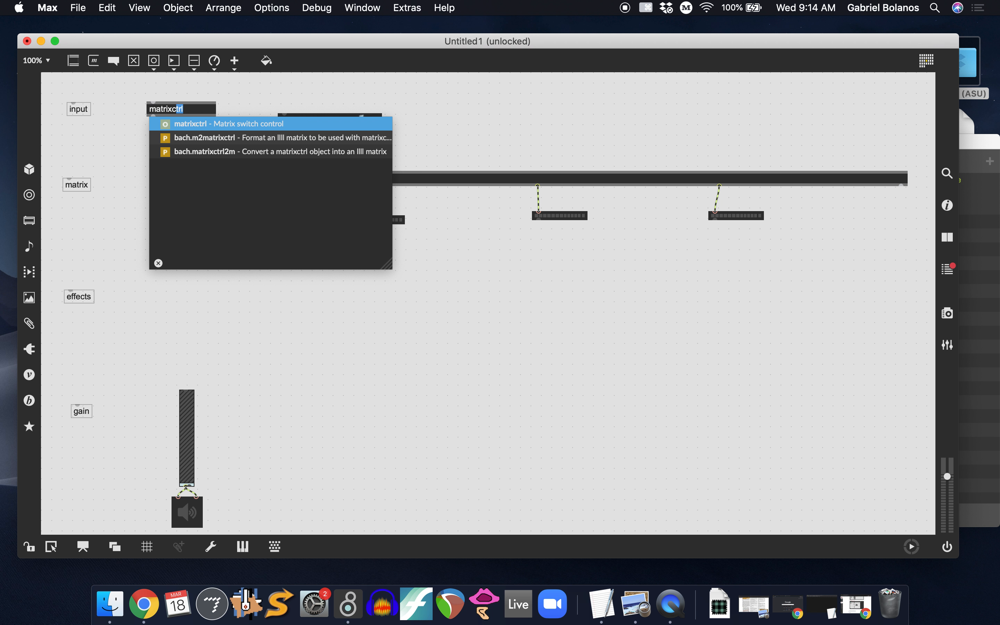
pyautogui.press('Return')
pyautogui.moveTo(201, 125); pyautogui.dragTo(179, 173)
# - Lock the patch, turn on the audio output and start looped playback of duduk.aif
pyautogui.press('super+e')
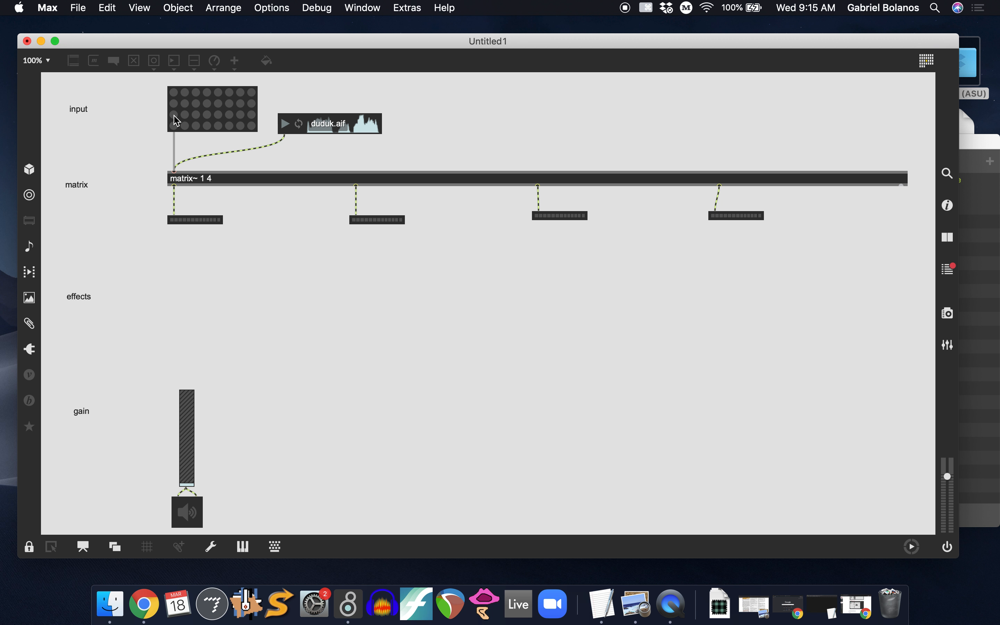
pyautogui.click(173, 93)
pyautogui.click(192, 513)
pyautogui.click(286, 123)
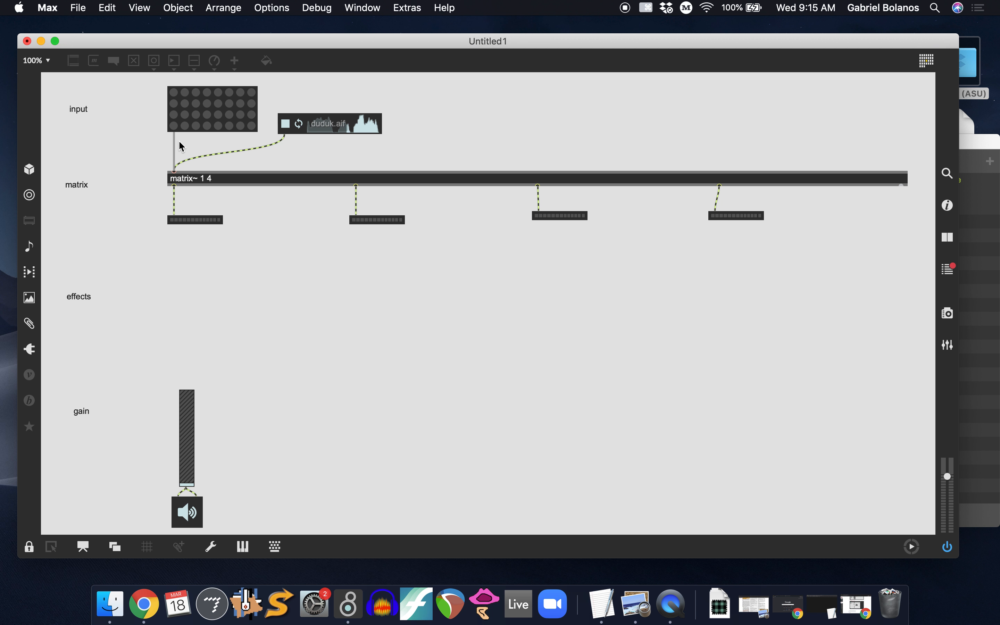
# - Test the routing by toggling the first-column cells of the matrixctrl until all four are on
pyautogui.click(174, 92)
pyautogui.click(174, 92)
pyautogui.click(174, 103)
pyautogui.click(173, 103)
pyautogui.click(173, 114)
pyautogui.click(173, 113)
pyautogui.click(175, 101)
pyautogui.click(174, 92)
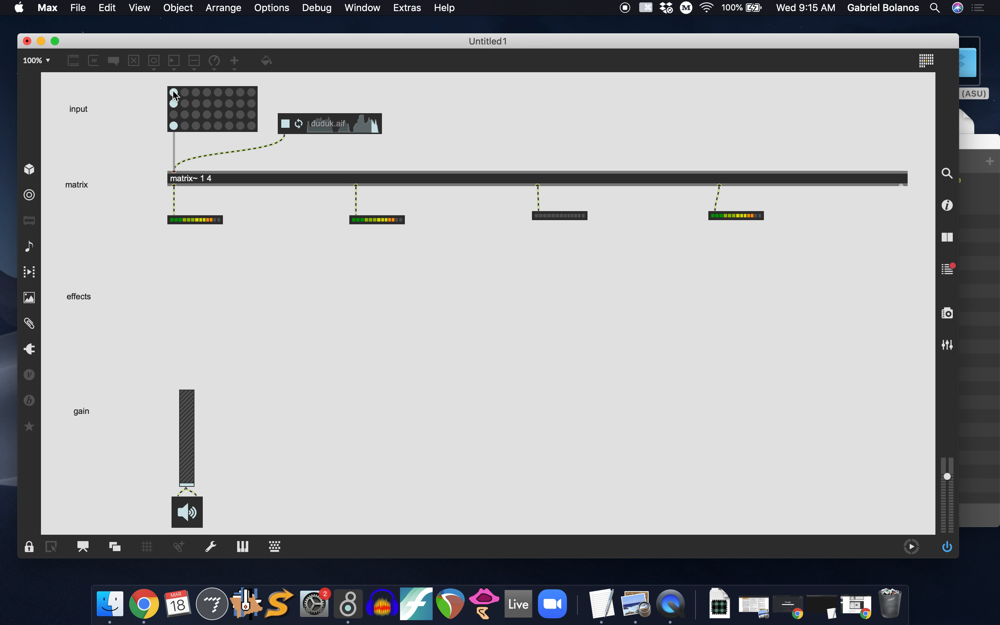
pyautogui.click(174, 115)
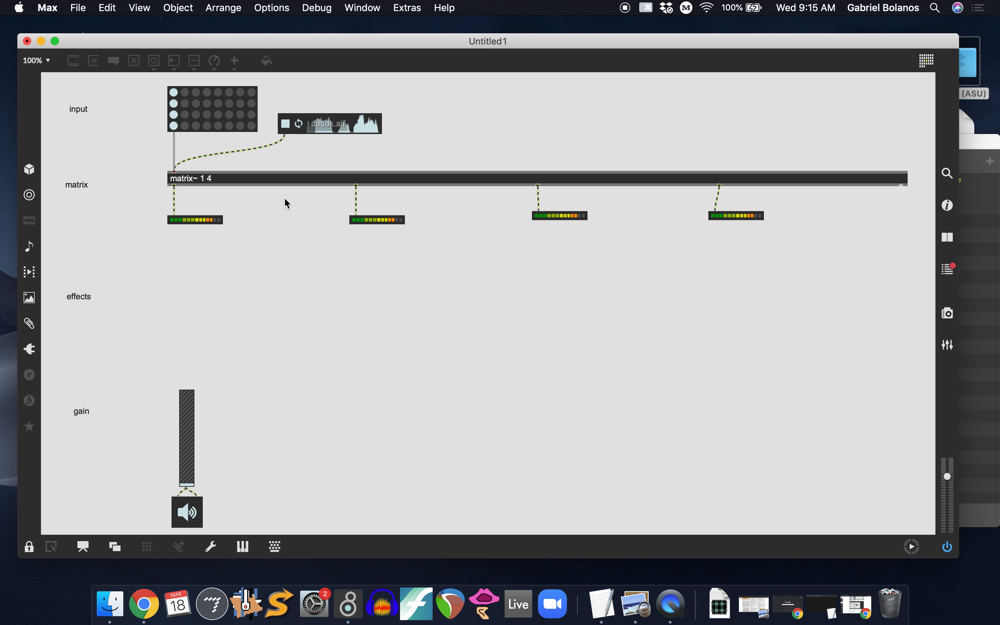
# - Switch off all four cells in the first column of the matrixctrl
pyautogui.click(174, 92)
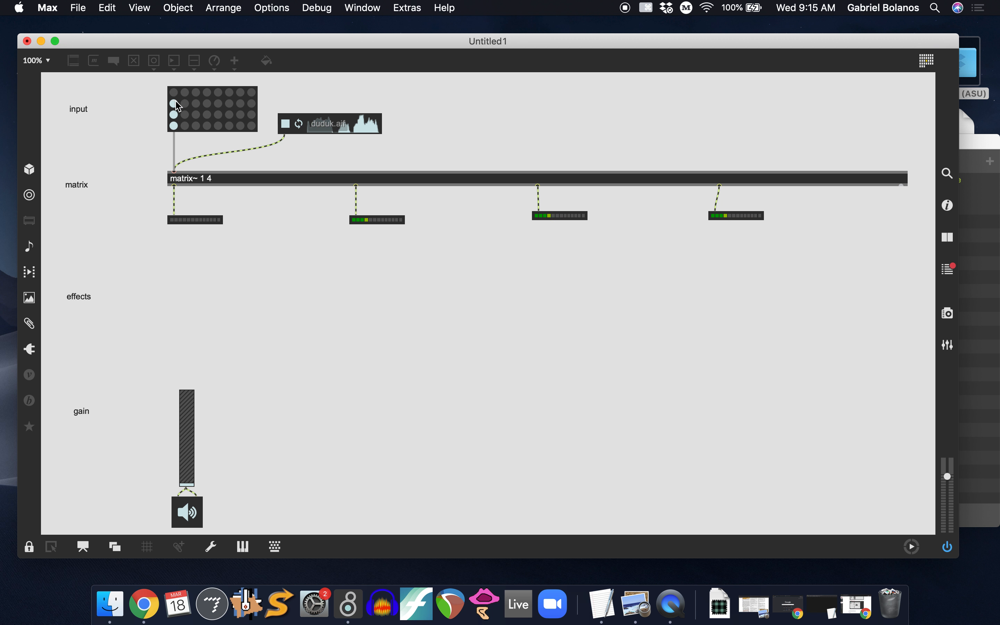
pyautogui.click(174, 103)
pyautogui.click(174, 115)
pyautogui.click(174, 126)
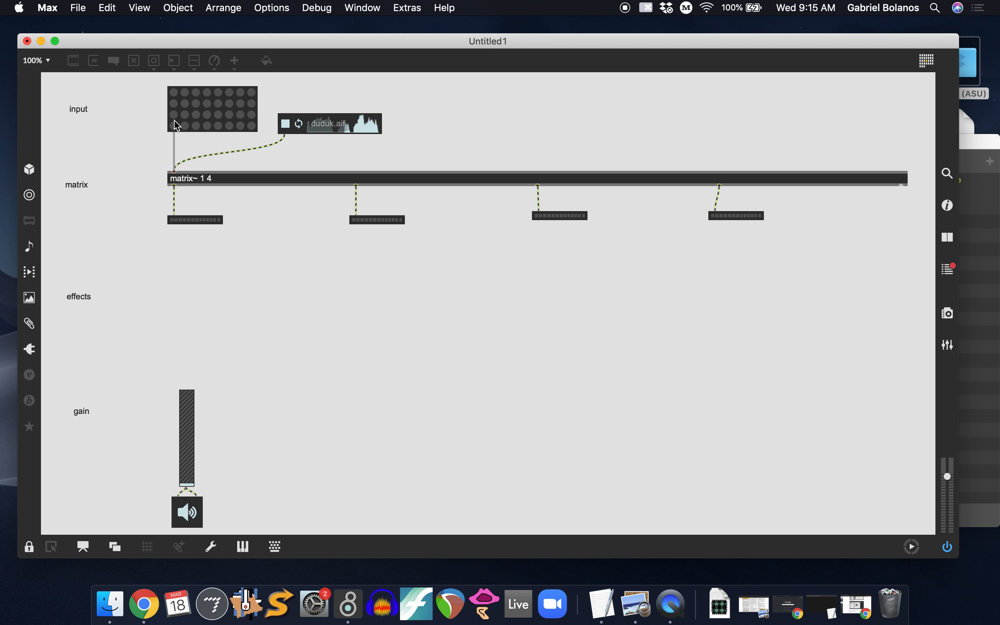
# - Test routing to pairs of outlets, second with third and first with second, and clear the first-column cells
pyautogui.click(174, 102)
pyautogui.click(174, 115)
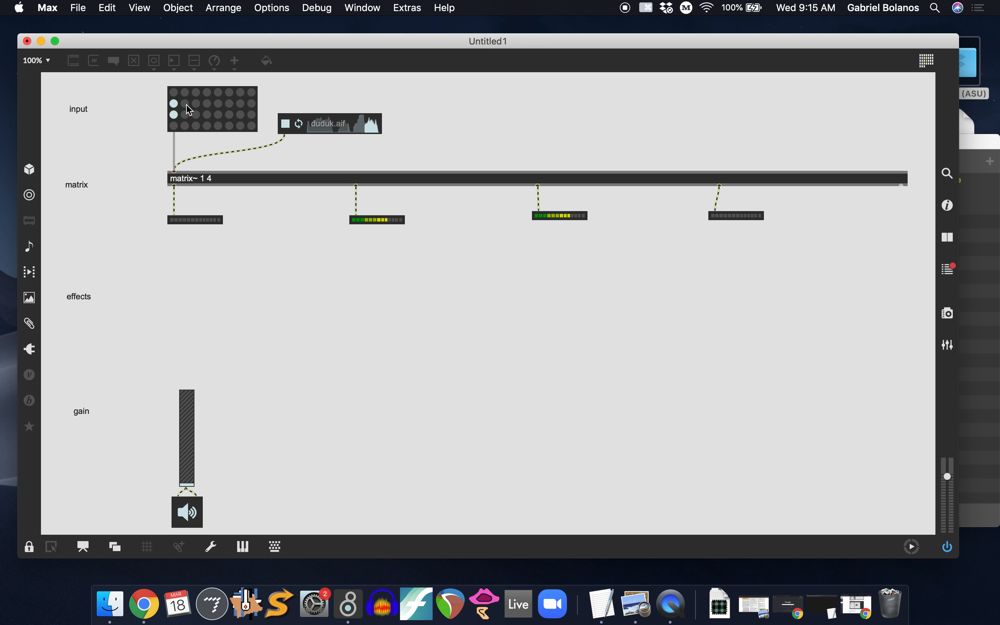
pyautogui.click(175, 113)
pyautogui.click(175, 104)
pyautogui.click(174, 92)
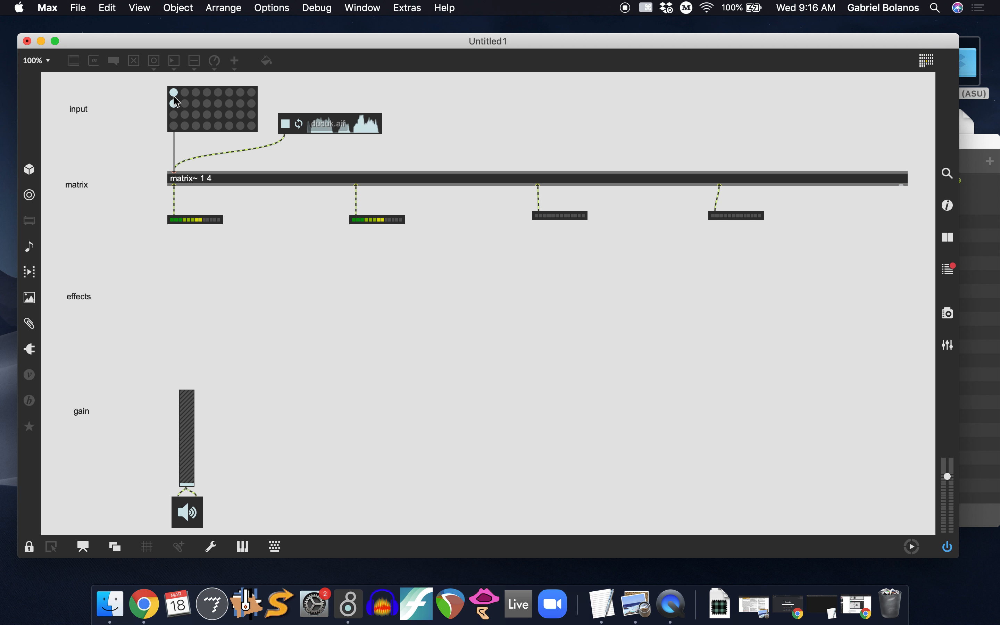
pyautogui.click(173, 103)
pyautogui.click(173, 91)
# - Test the cells beyond the first column in the top row of the matrixctrl and clear them again
pyautogui.press('super+e')
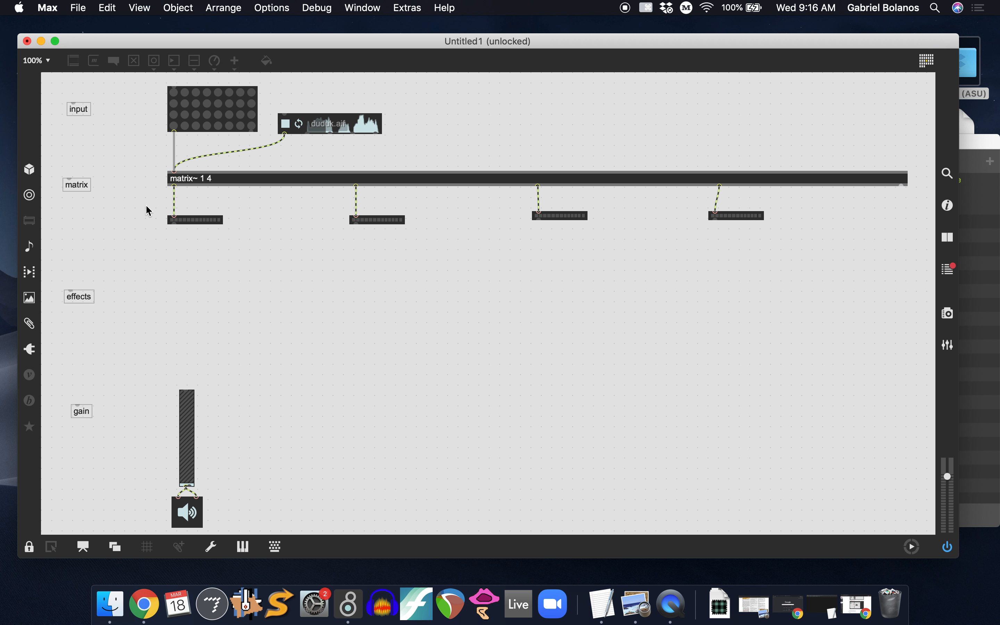
pyautogui.press('super+e')
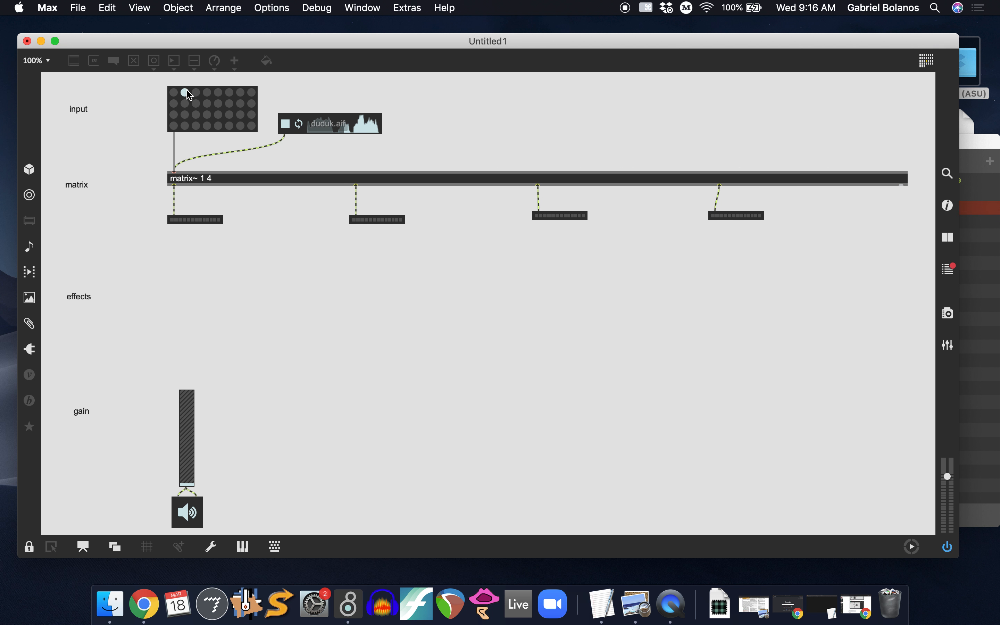
pyautogui.click(196, 90)
pyautogui.click(208, 91)
pyautogui.click(232, 95)
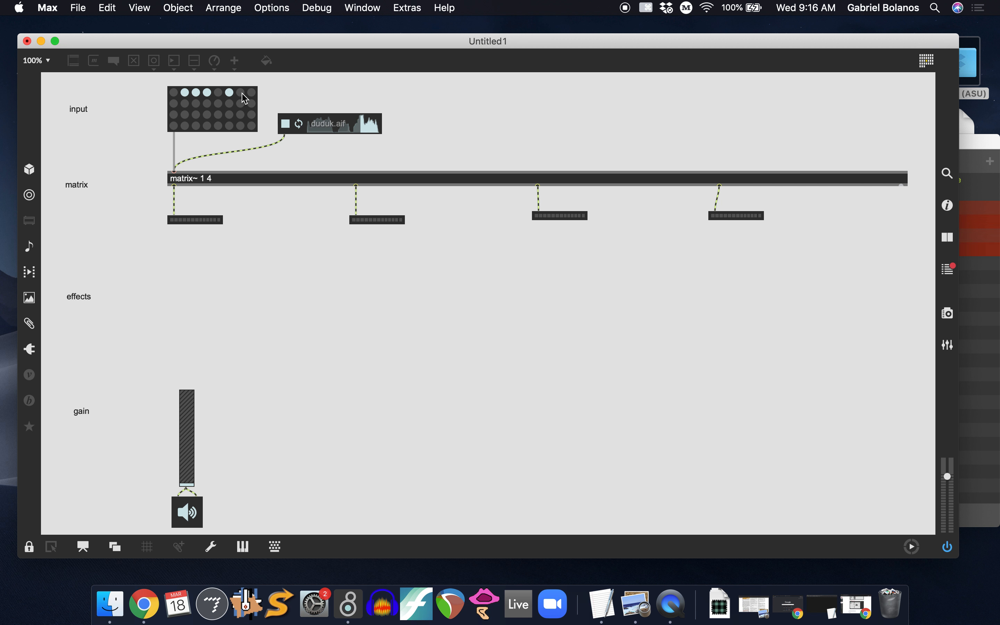
pyautogui.click(242, 94)
pyautogui.click(241, 93)
pyautogui.click(250, 95)
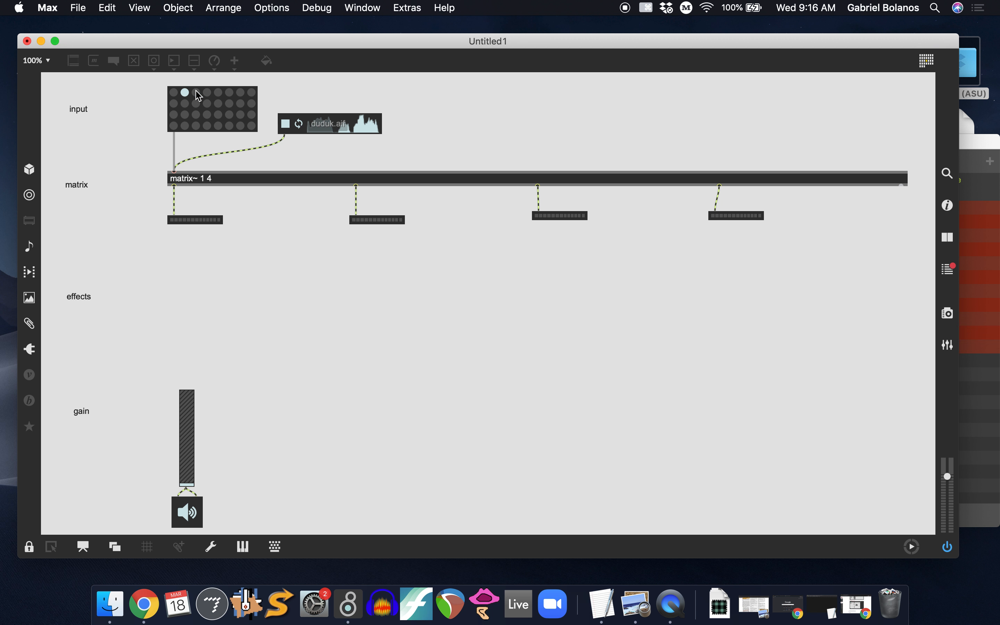
pyautogui.click(184, 92)
# - Change the matrix~ object's arguments to 2 4 for two inlets and four outlets
pyautogui.press('super+e')
pyautogui.doubleClick(213, 178)
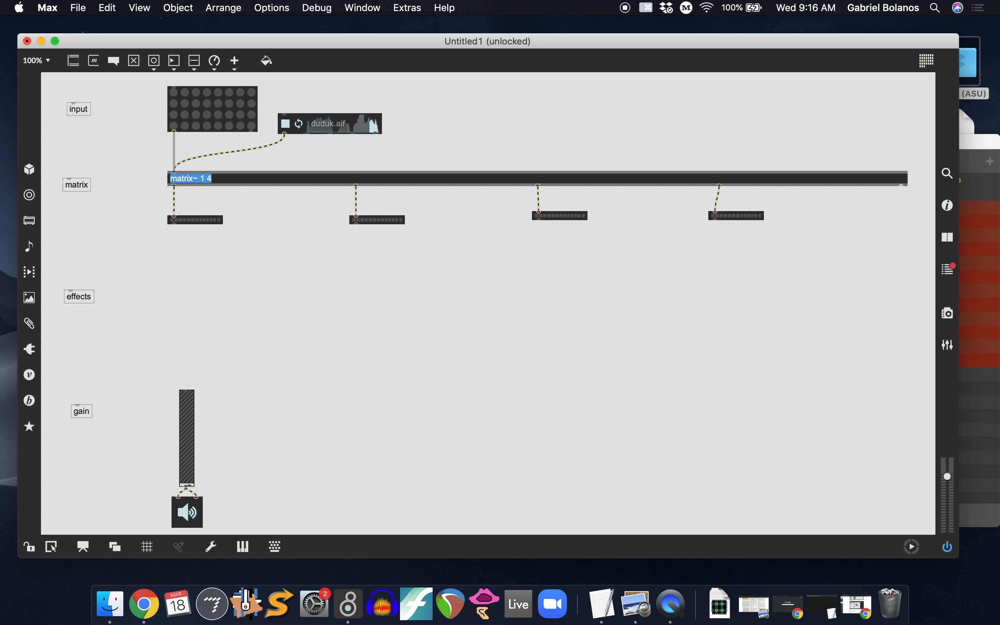
pyautogui.doubleClick(204, 178)
pyautogui.write('2')
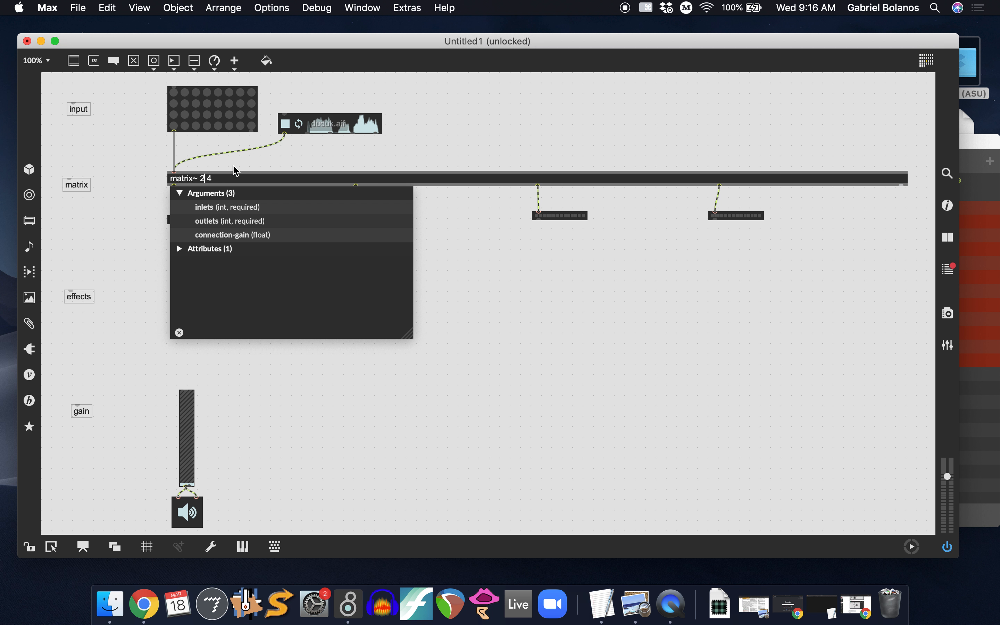
pyautogui.click(296, 157)
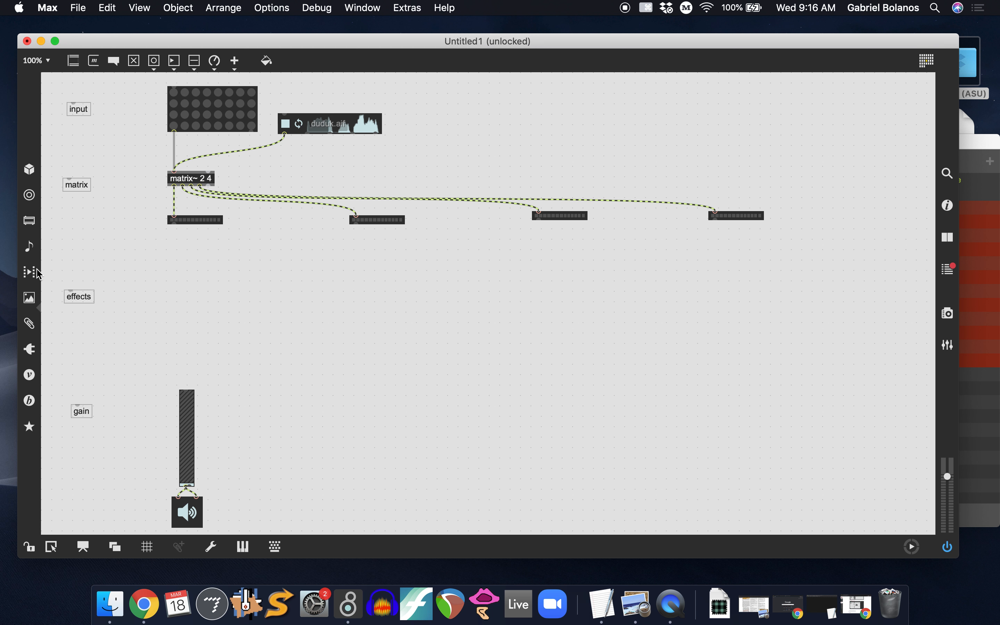
# - Find the goldberg3 audio file among the built-in content and place it in the patch beside the duduk.aif player
pyautogui.click(29, 247)
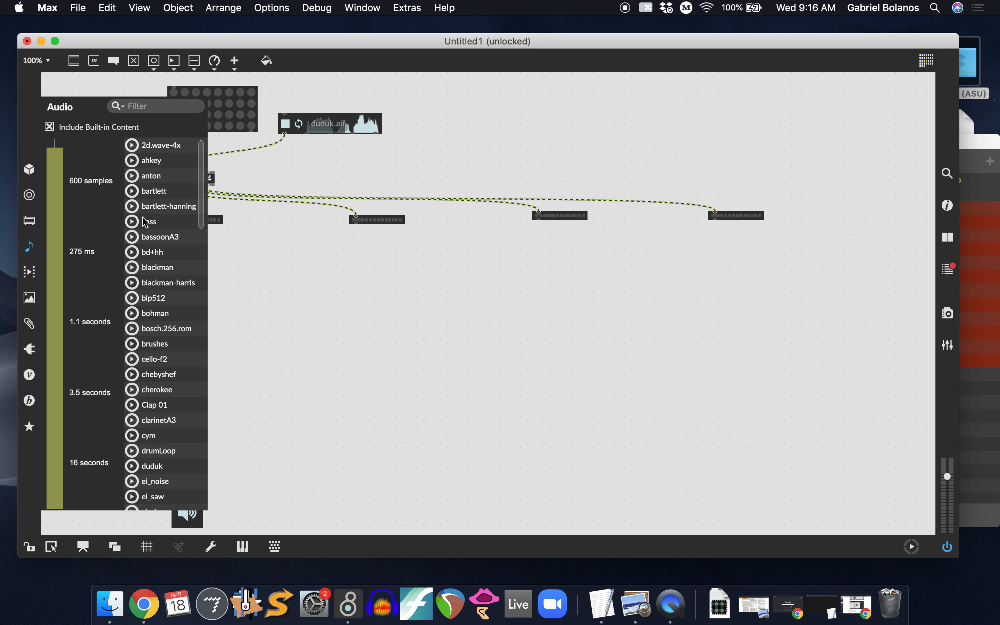
pyautogui.click(154, 106)
pyautogui.write('gold')
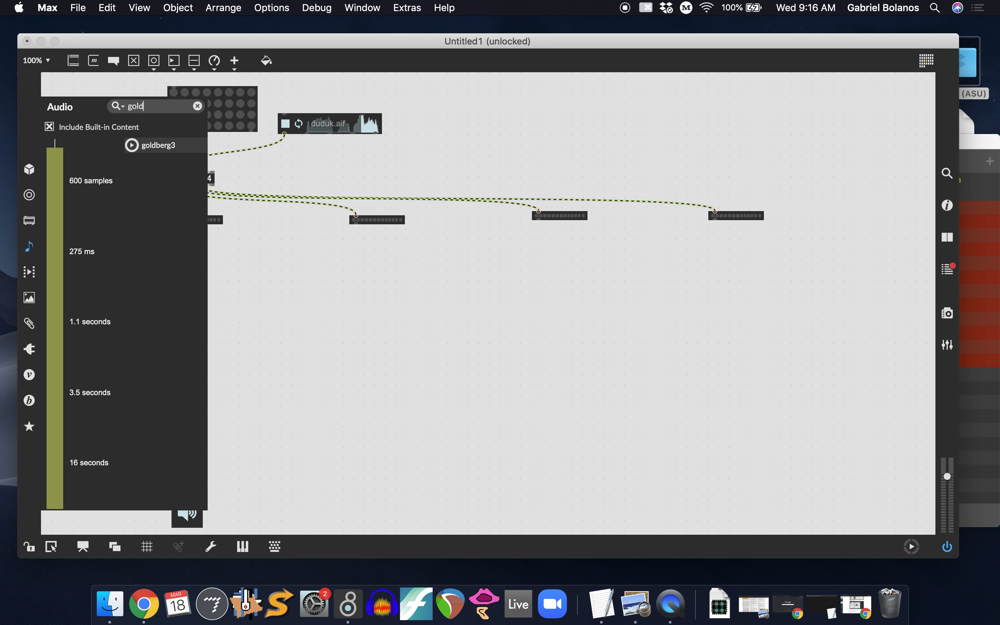
pyautogui.moveTo(159, 145); pyautogui.dragTo(469, 131)
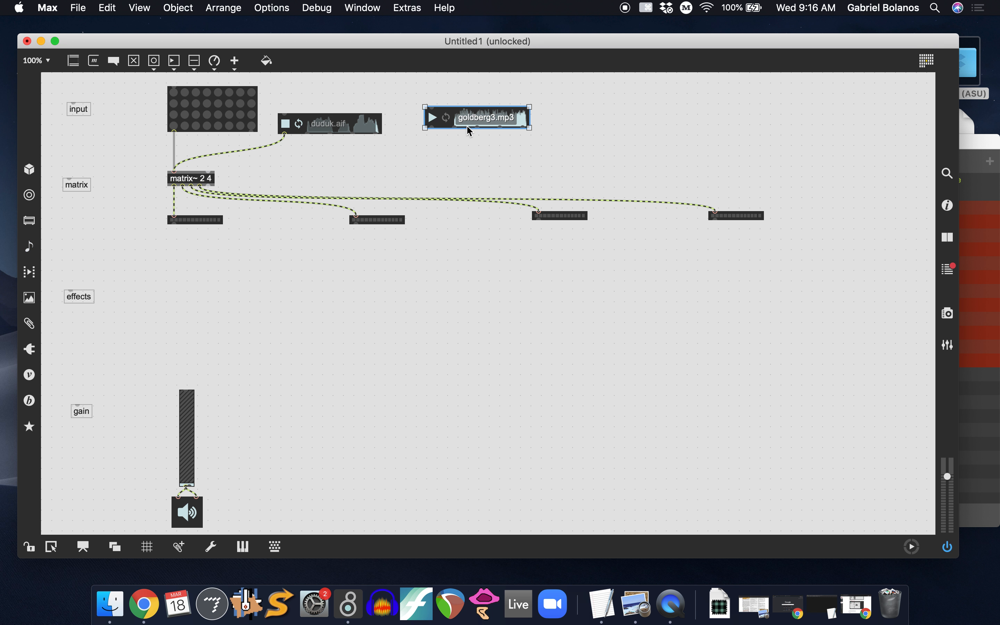
# - Stretch matrix~ across the patch, and connect goldberg3.mp3 to its second signal inlet, keeping the player level with duduk.aif
pyautogui.click(194, 180)
pyautogui.moveTo(214, 182); pyautogui.dragTo(909, 202)
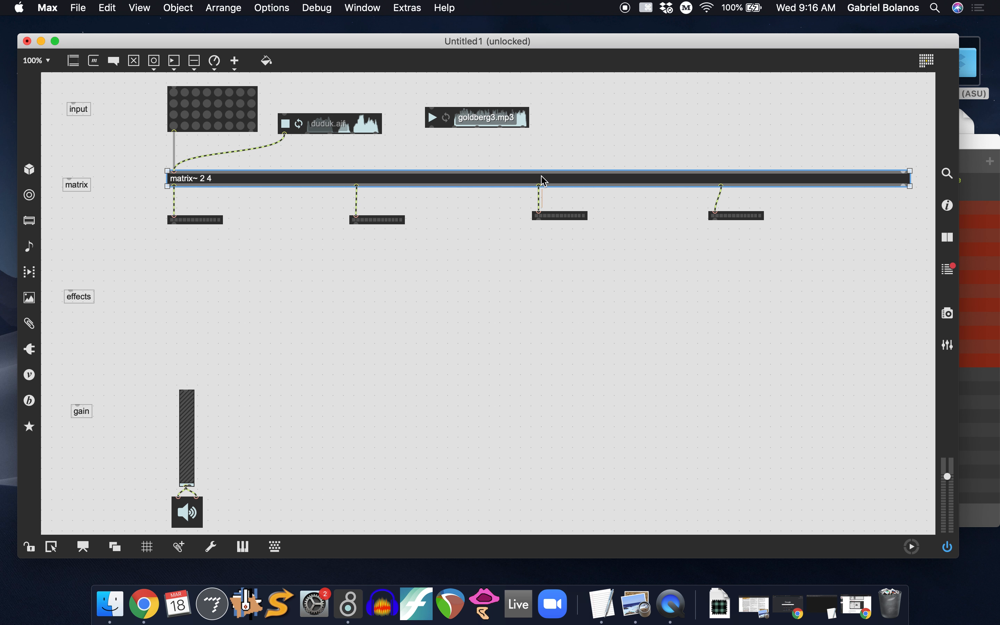
pyautogui.moveTo(432, 126); pyautogui.dragTo(904, 172)
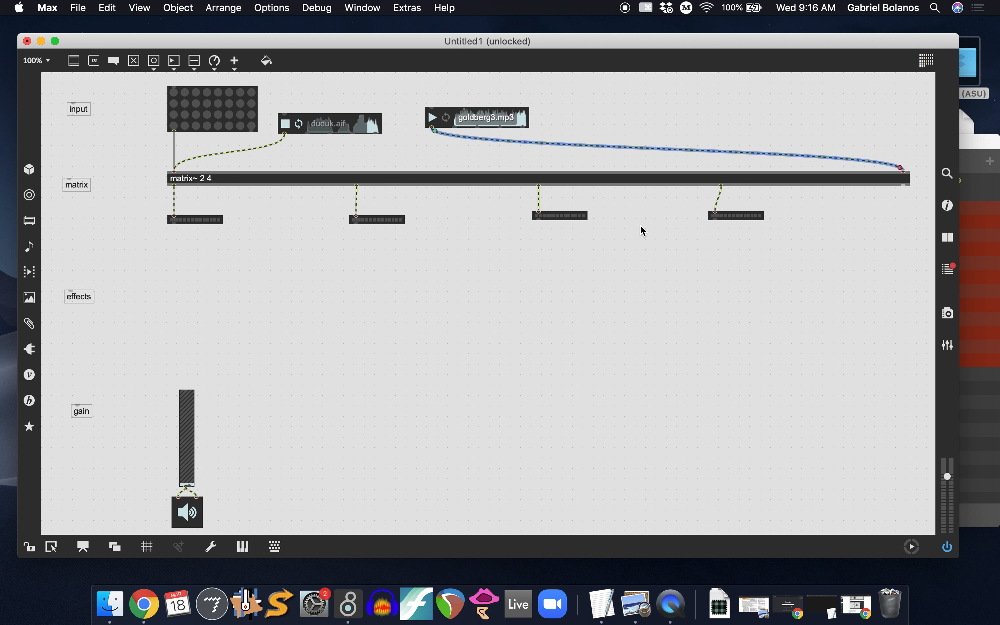
pyautogui.moveTo(514, 124); pyautogui.dragTo(515, 130)
# - Play goldberg3.mp3 in a loop and route it to the first outlet with the second cell of the matrixctrl's top row
pyautogui.press('super+e')
pyautogui.click(434, 125)
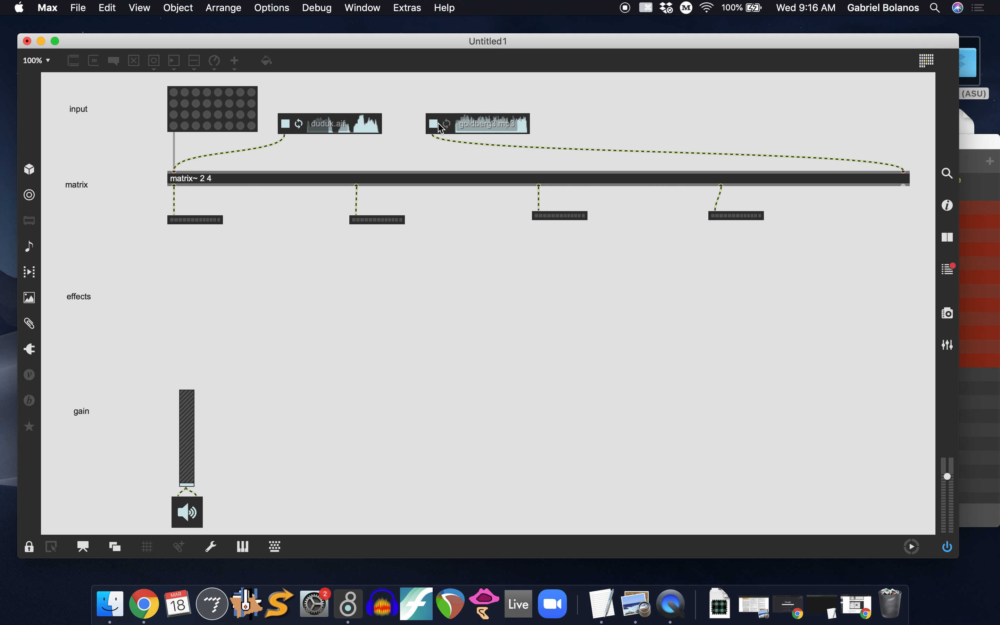
pyautogui.click(186, 92)
# - Connect the first matrix~ outlet directly to the gain slider and raise the gain to roughly three quarters
pyautogui.press('super+e')
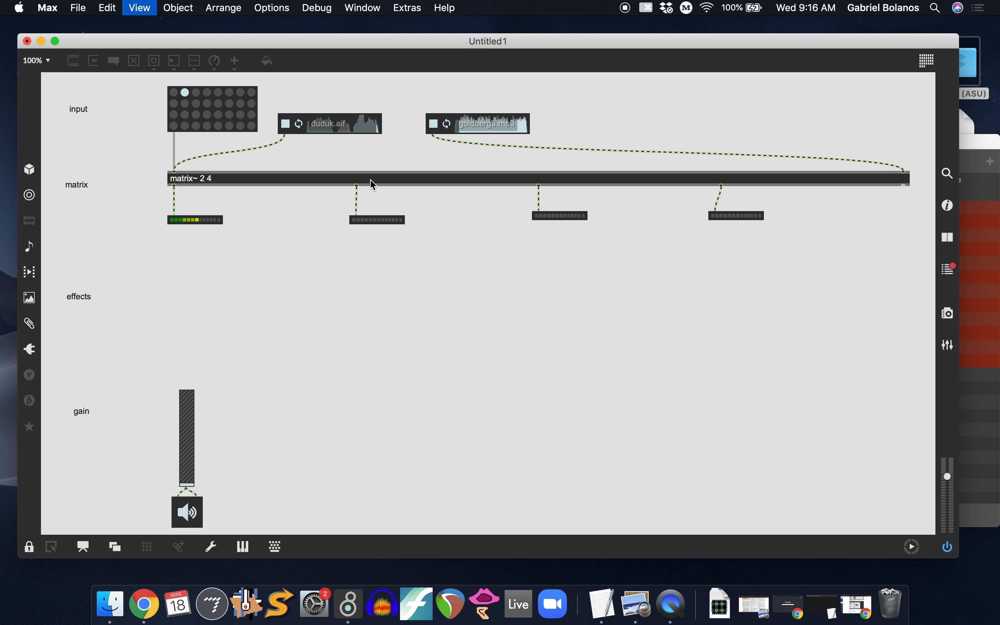
pyautogui.moveTo(174, 191); pyautogui.dragTo(190, 414)
pyautogui.press('super+e')
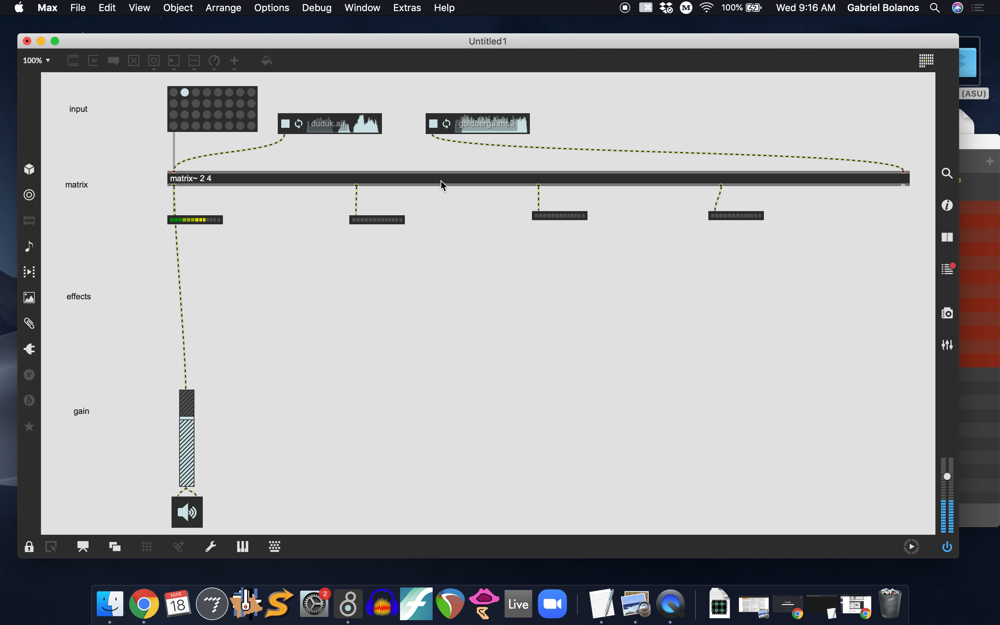
# - Switch off the second top-row cell of the matrixctrl, then test the first cell and clear it again
pyautogui.click(185, 92)
pyautogui.click(175, 92)
pyautogui.click(176, 92)
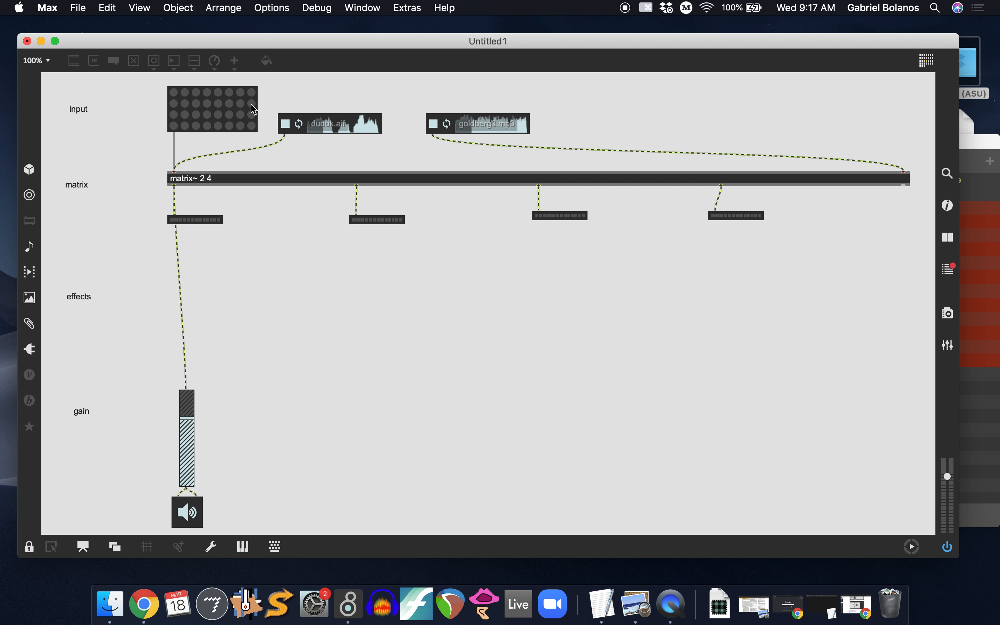
# - Delete the cord between matrix~ and the gain slider, and move the four level meters closer beneath matrix~
pyautogui.press('super+e')
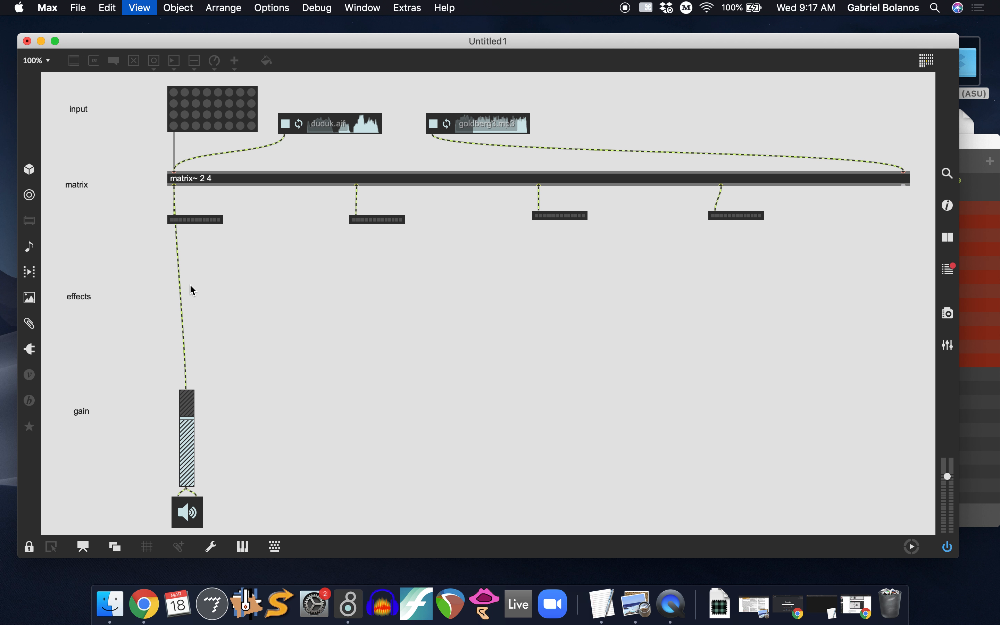
pyautogui.click(181, 292)
pyautogui.press('BackSpace')
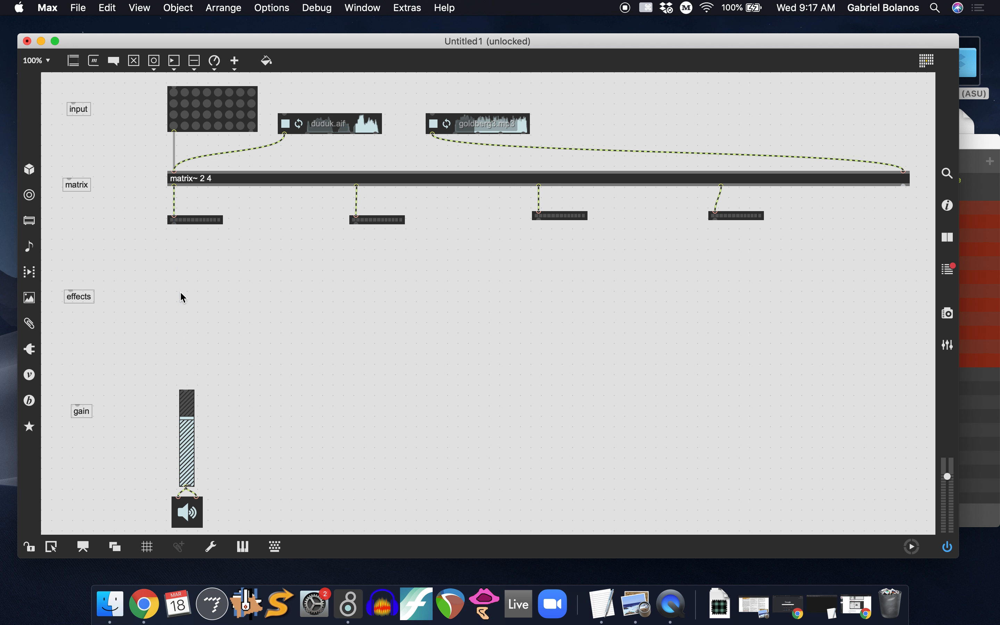
pyautogui.moveTo(161, 202); pyautogui.dragTo(748, 199)
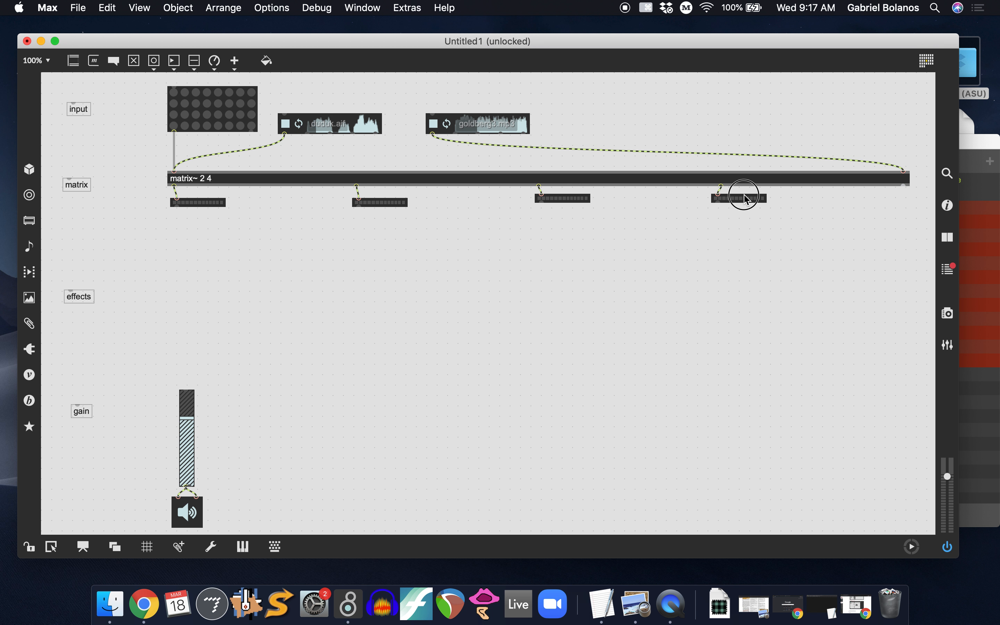
pyautogui.click(691, 241)
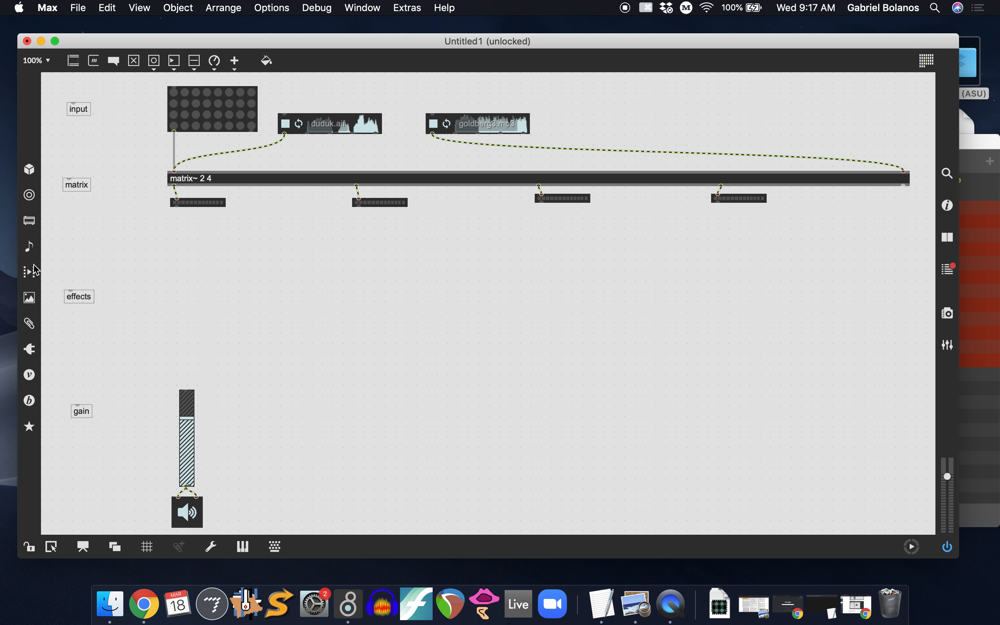
# - Find the AUDelay plug-in and place it in the effects row below the first meter
pyautogui.click(33, 356)
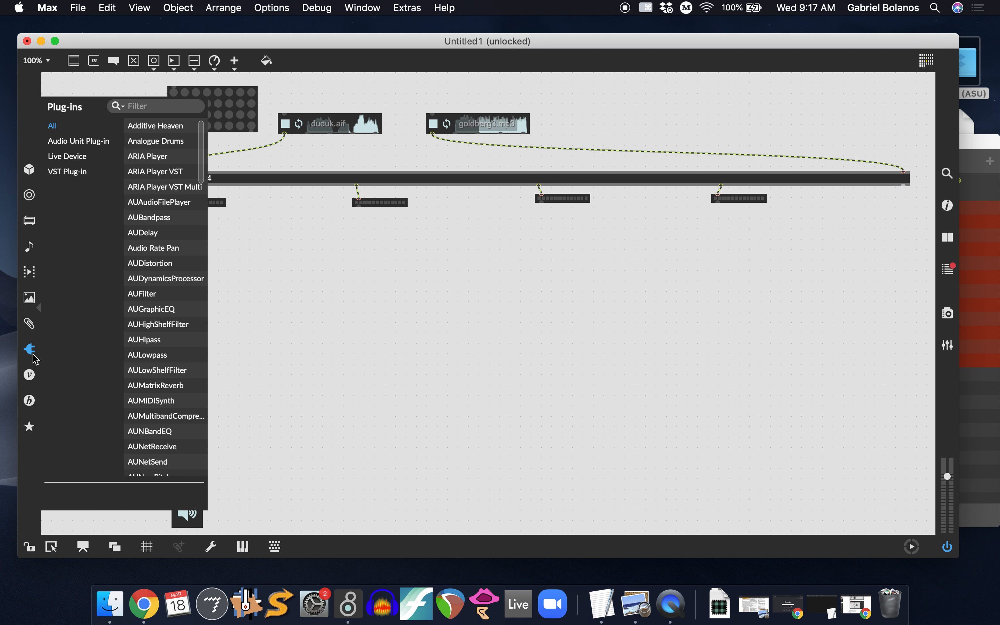
pyautogui.click(163, 108)
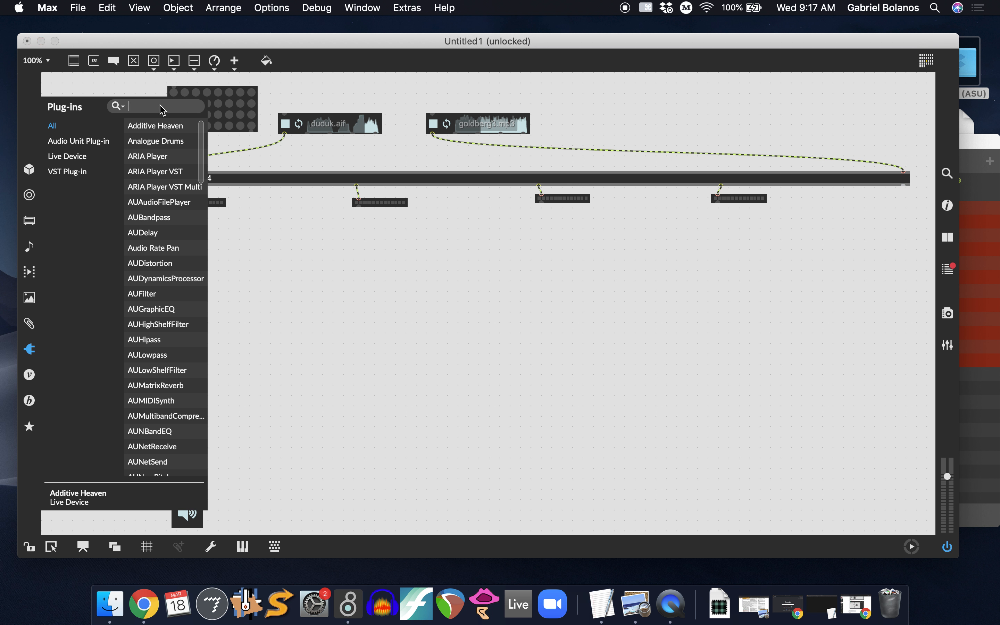
pyautogui.write('aude')
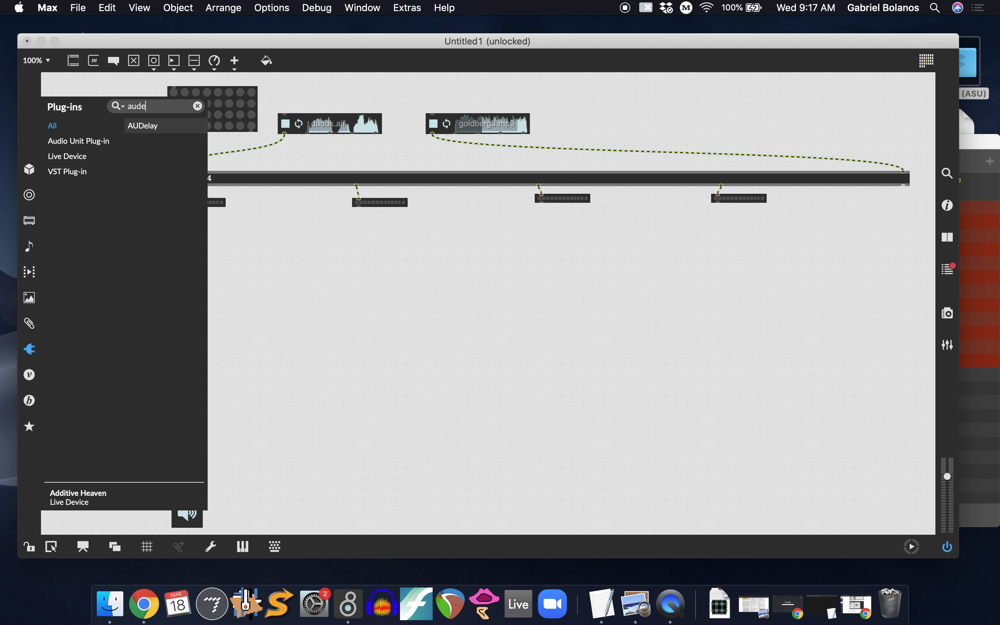
pyautogui.moveTo(150, 125); pyautogui.dragTo(198, 250)
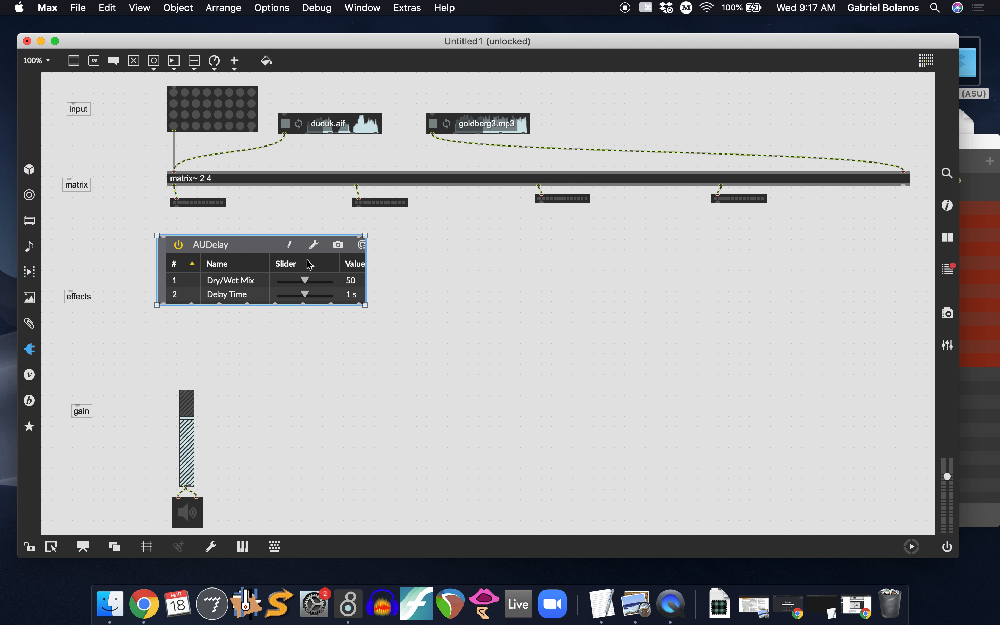
# - Connect the first matrix~ outlet to AUDelay's first input, and AUDelay's first two audio outputs to the gain slider
pyautogui.moveTo(174, 187); pyautogui.dragTo(165, 238)
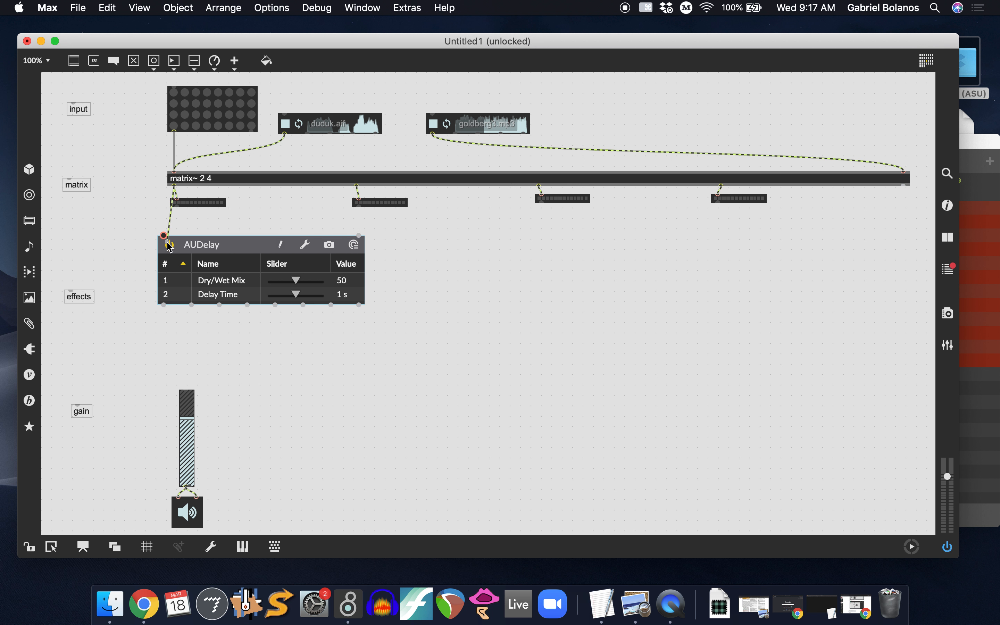
pyautogui.moveTo(164, 306); pyautogui.dragTo(186, 386)
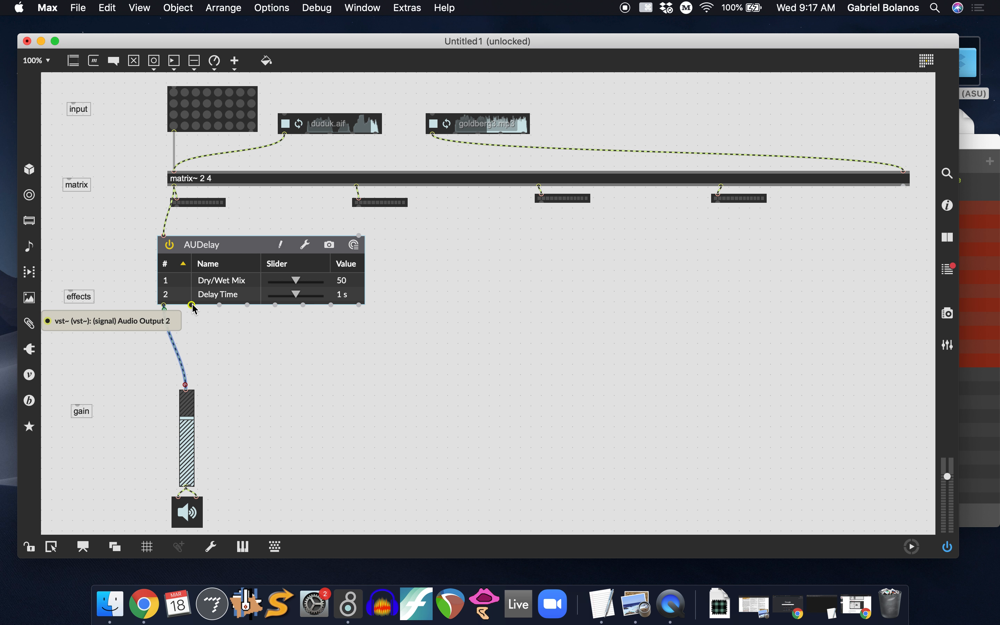
pyautogui.moveTo(192, 305); pyautogui.dragTo(186, 390)
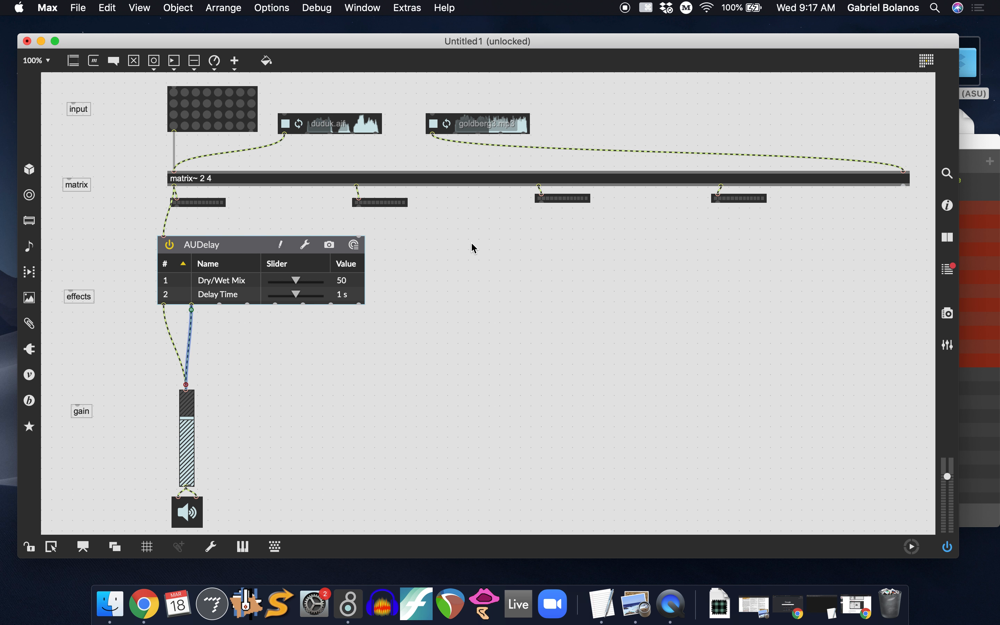
# - Clear all messages from the Max Console and return to the patch
pyautogui.click(987, 269)
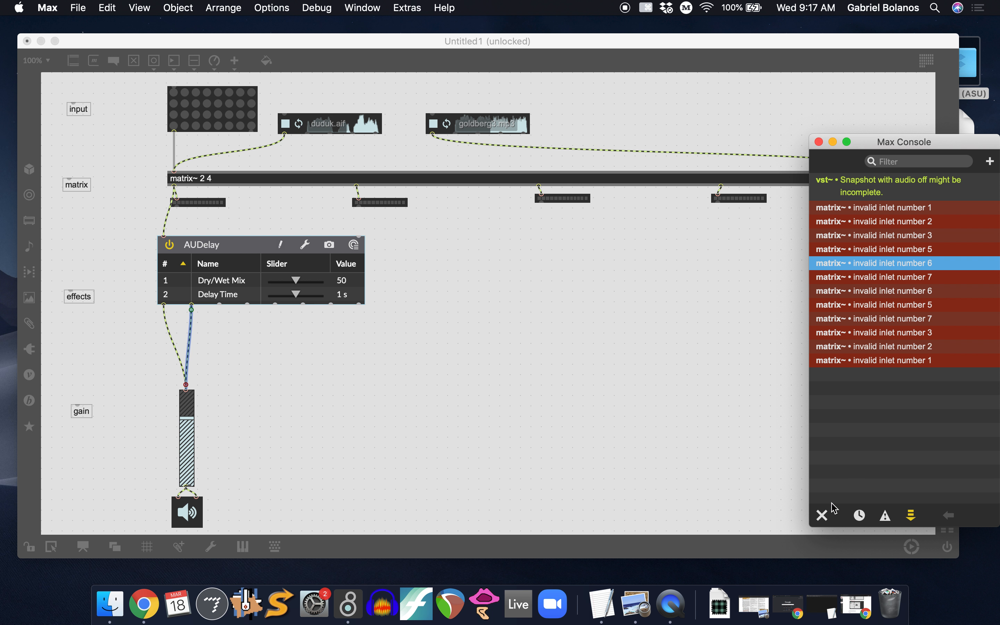
pyautogui.click(822, 515)
pyautogui.click(605, 269)
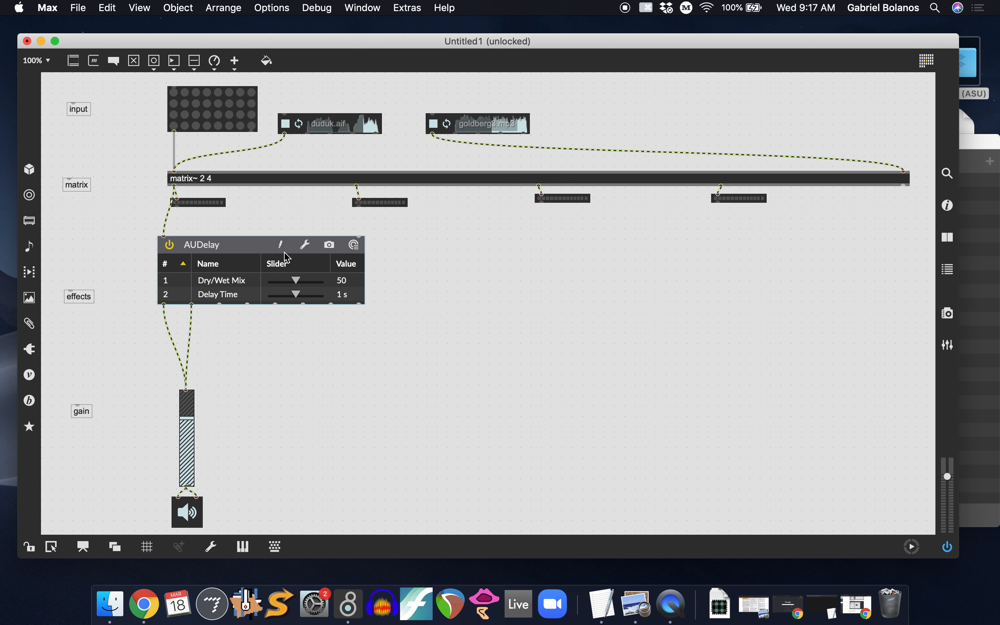
# - Align AUDelay under the first matrix~ outlet and enlarge it to show its parameters down to Lowpass Cutoff
pyautogui.moveTo(253, 250)
pyautogui.mouseDown()
pyautogui.moveTo(260, 259)
pyautogui.moveTo(262, 251)
pyautogui.mouseUp()
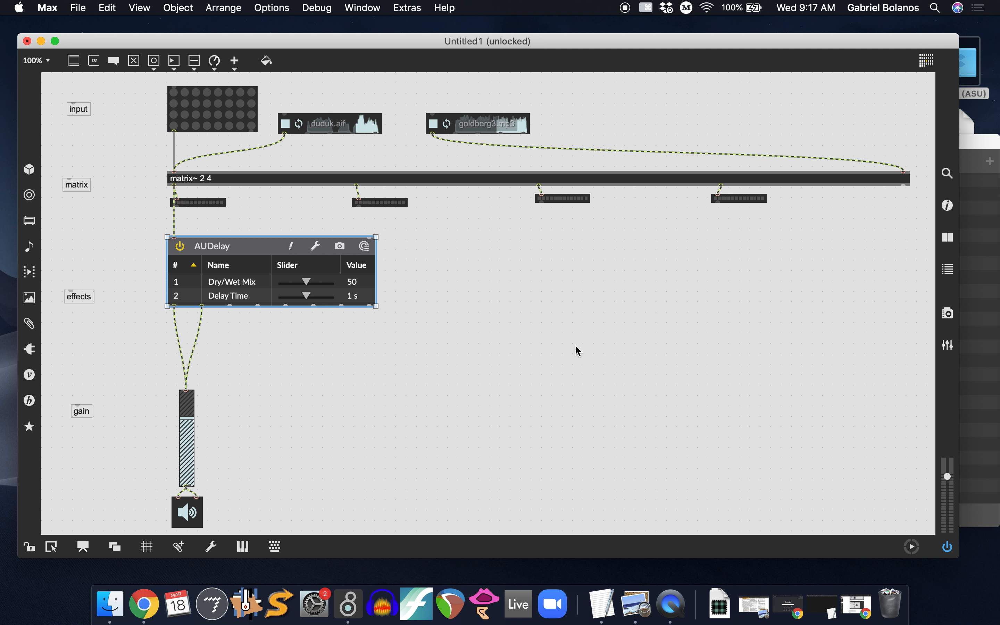
pyautogui.click(490, 389)
pyautogui.click(366, 296)
pyautogui.moveTo(378, 329)
pyautogui.mouseDown()
pyautogui.moveTo(379, 359)
pyautogui.moveTo(382, 333)
pyautogui.mouseUp()
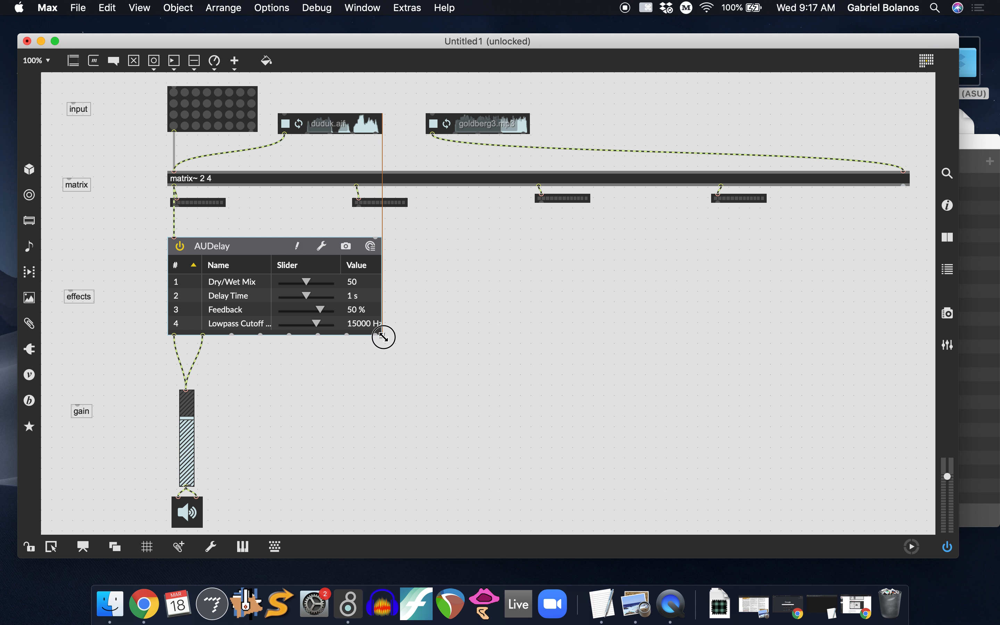
# - Test both audio files through AUDelay by toggling the first two top-row cells of the matrixctrl on and off
pyautogui.press('super+e')
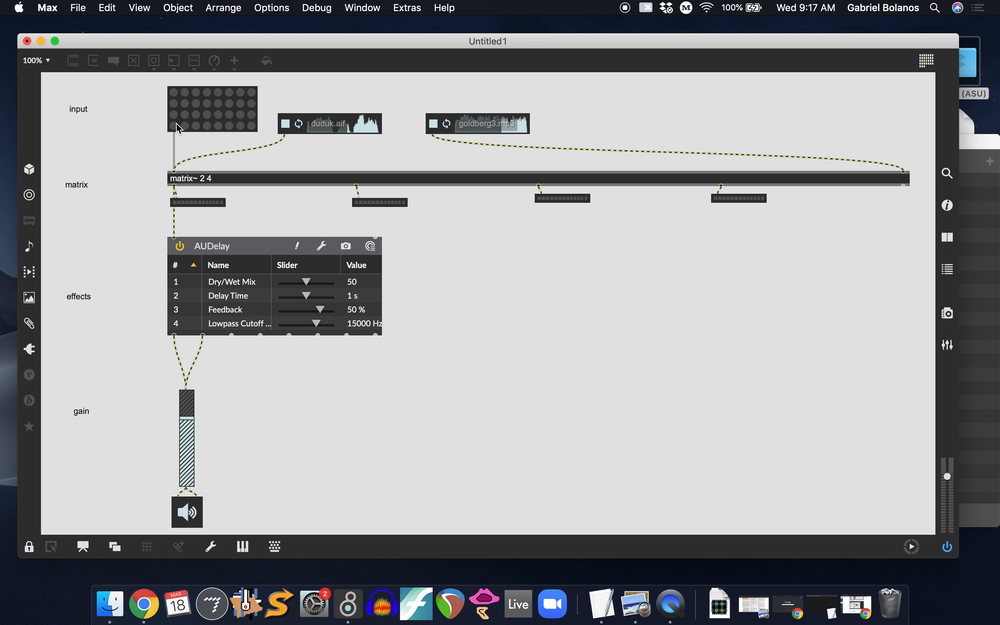
pyautogui.click(174, 93)
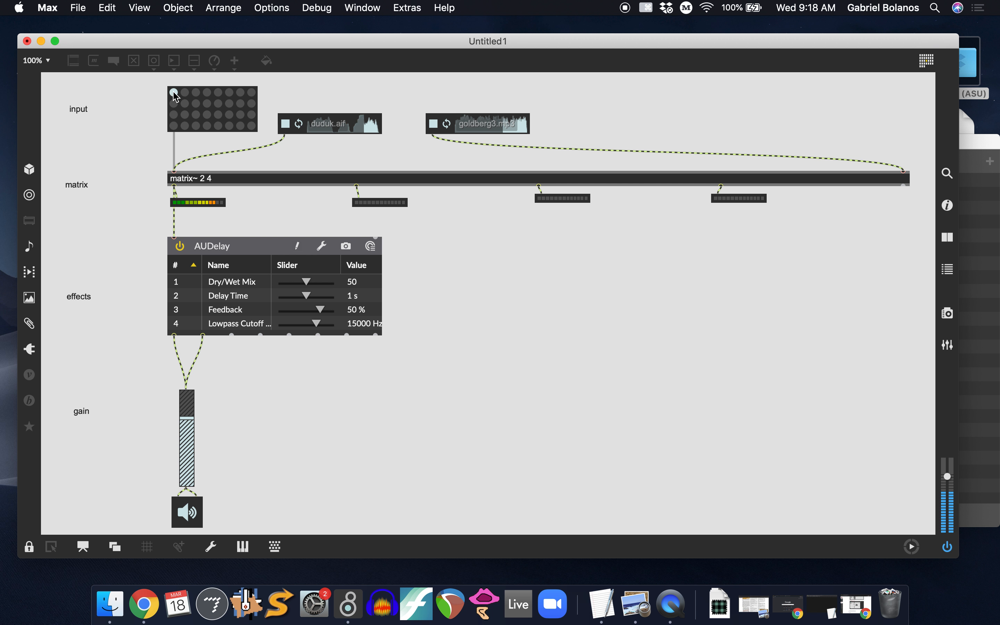
pyautogui.click(174, 93)
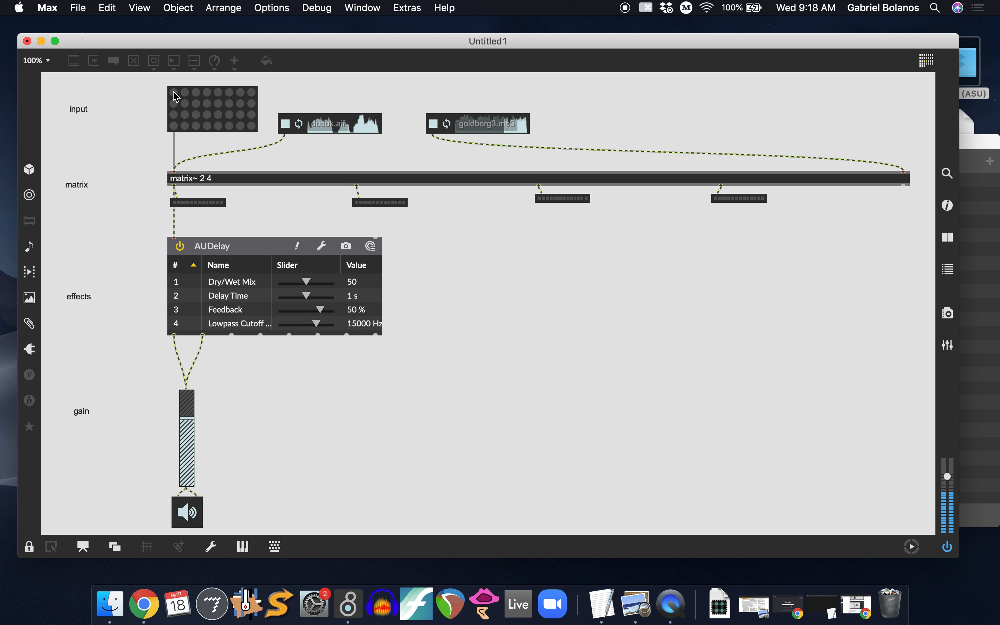
pyautogui.click(184, 93)
pyautogui.click(184, 94)
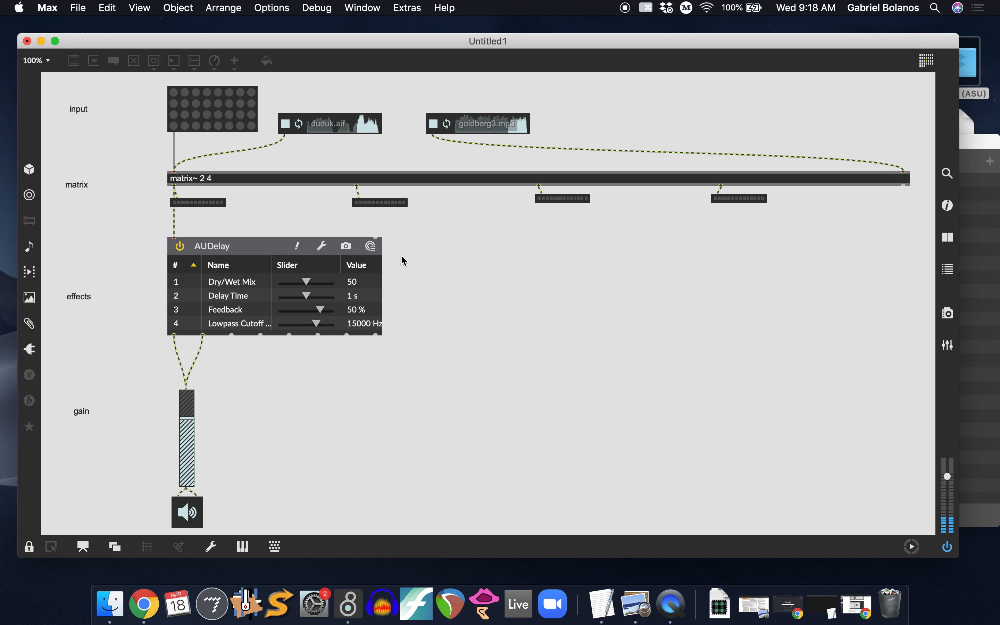
# - Unlock the patch and move AUDelay up to just below the first level meter
pyautogui.press('super+e')
pyautogui.click(261, 244)
pyautogui.moveTo(261, 243); pyautogui.dragTo(261, 221)
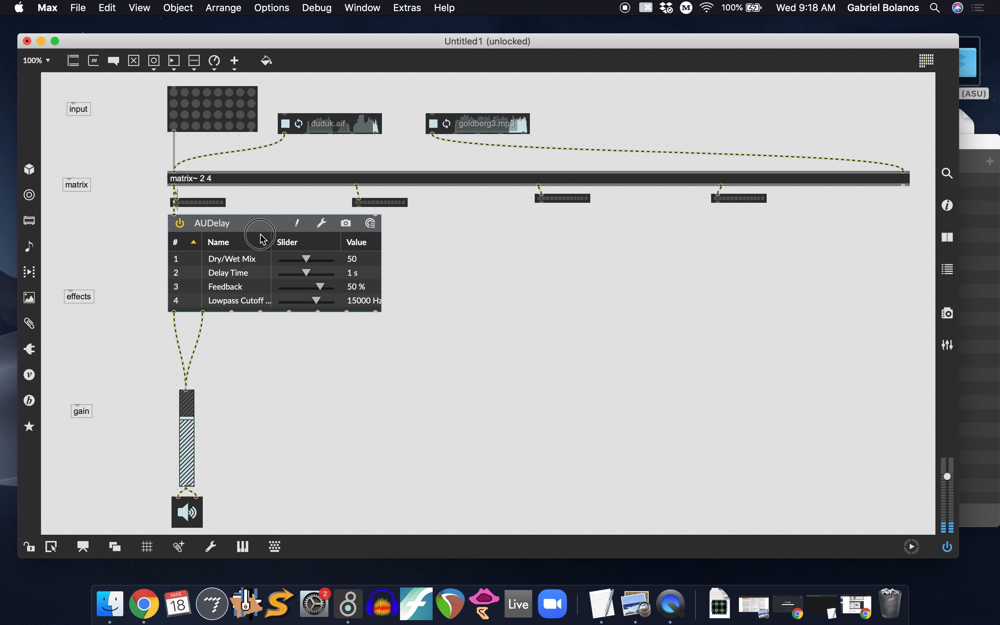
pyautogui.click(318, 353)
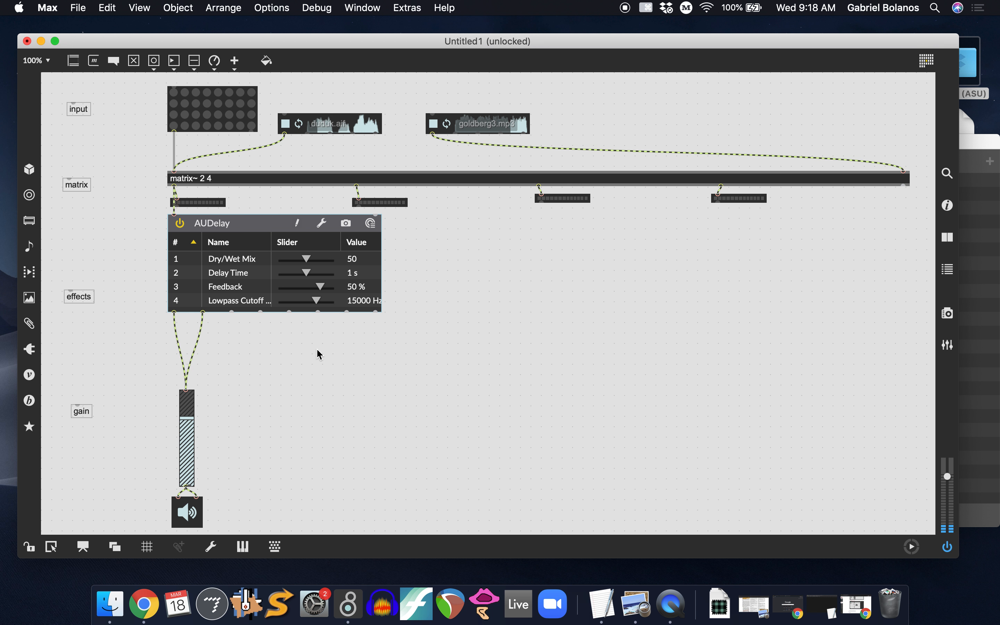
# - Search the plug-ins for "pitch" and add AUNewPitch to the patch below and beside AUDelay
pyautogui.click(35, 349)
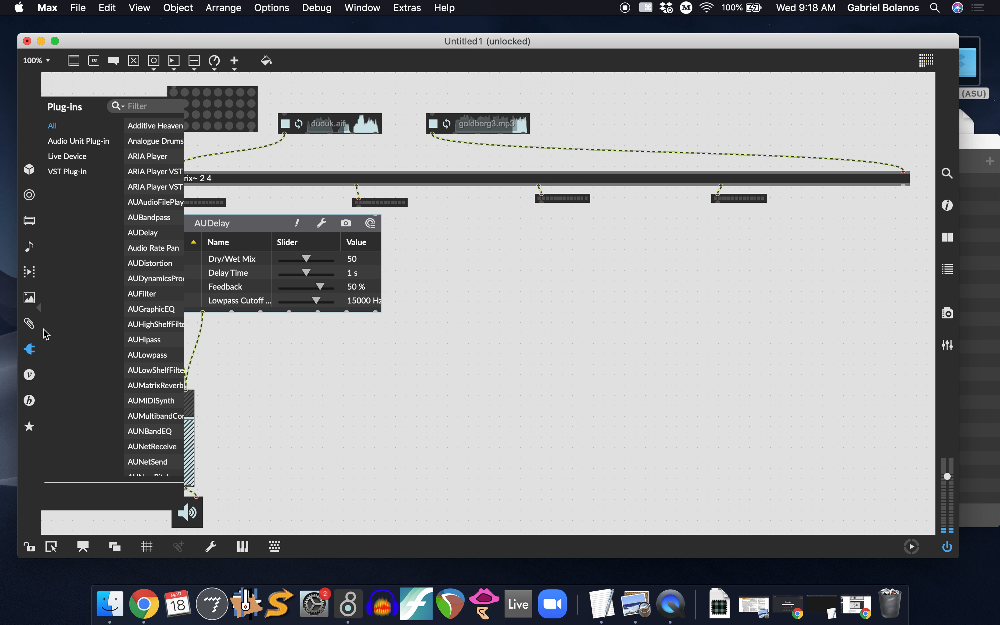
pyautogui.click(150, 106)
pyautogui.write('pitch')
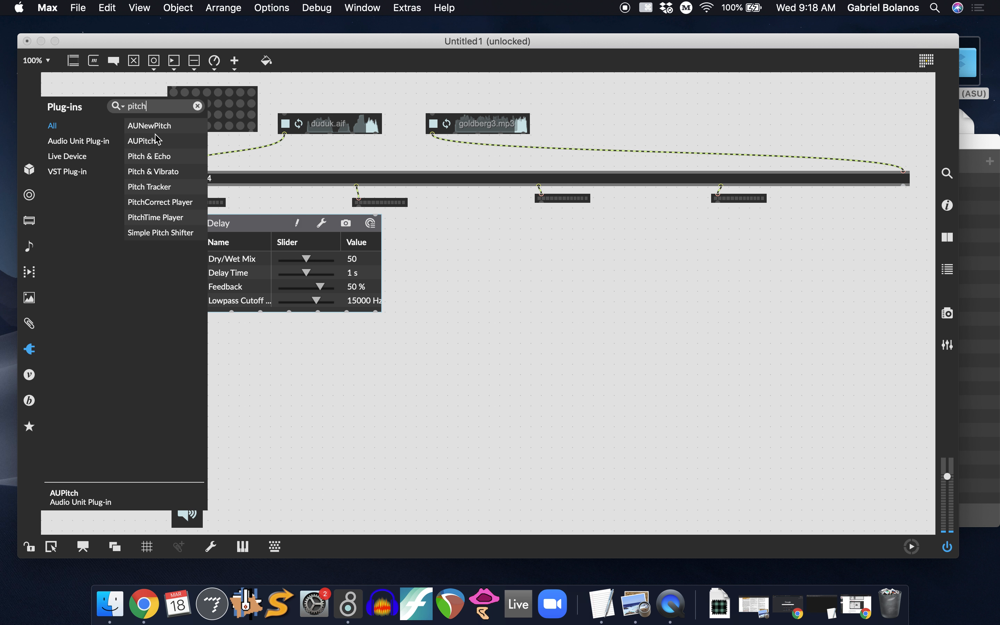
pyautogui.moveTo(148, 126); pyautogui.dragTo(409, 344)
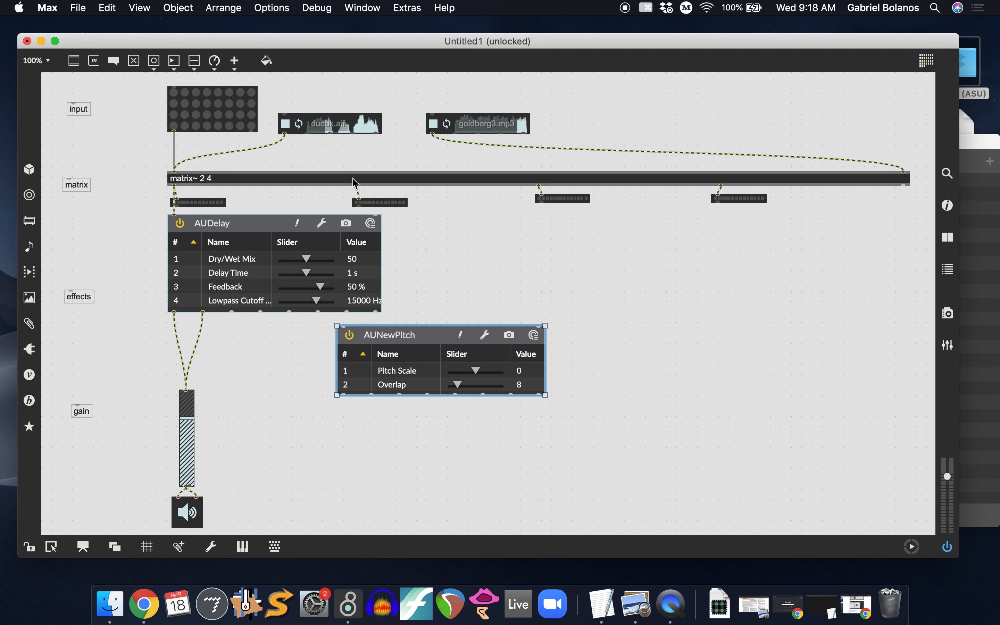
# - Wire the second matrix~ outlet into AUNewPitch and its first two outlets into the gain slider, and enlarge it to show Peak Locking
pyautogui.moveTo(357, 187); pyautogui.dragTo(344, 325)
pyautogui.moveTo(343, 395); pyautogui.dragTo(186, 389)
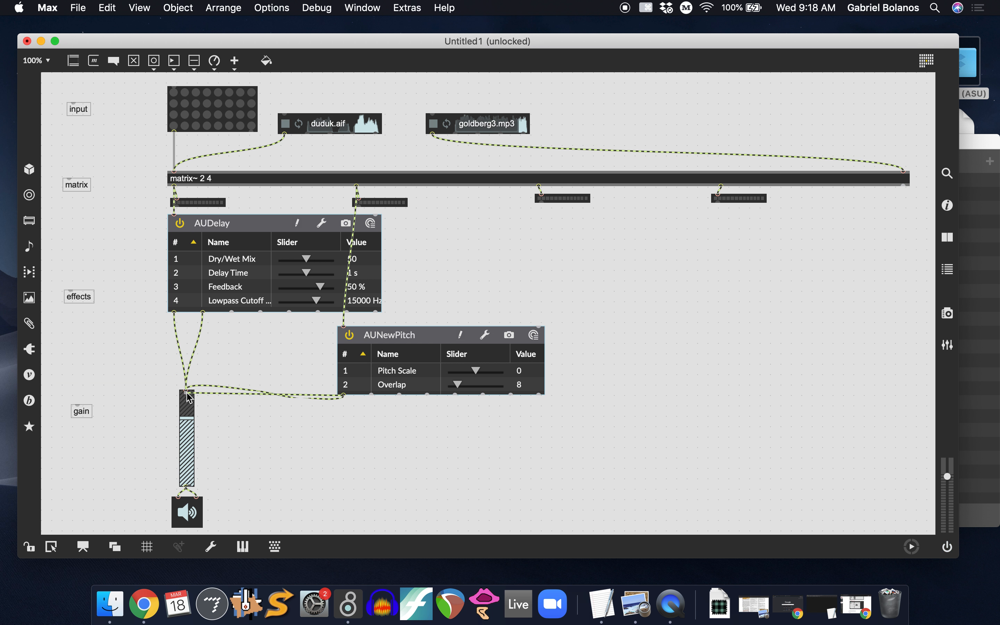
pyautogui.moveTo(344, 395); pyautogui.dragTo(187, 391)
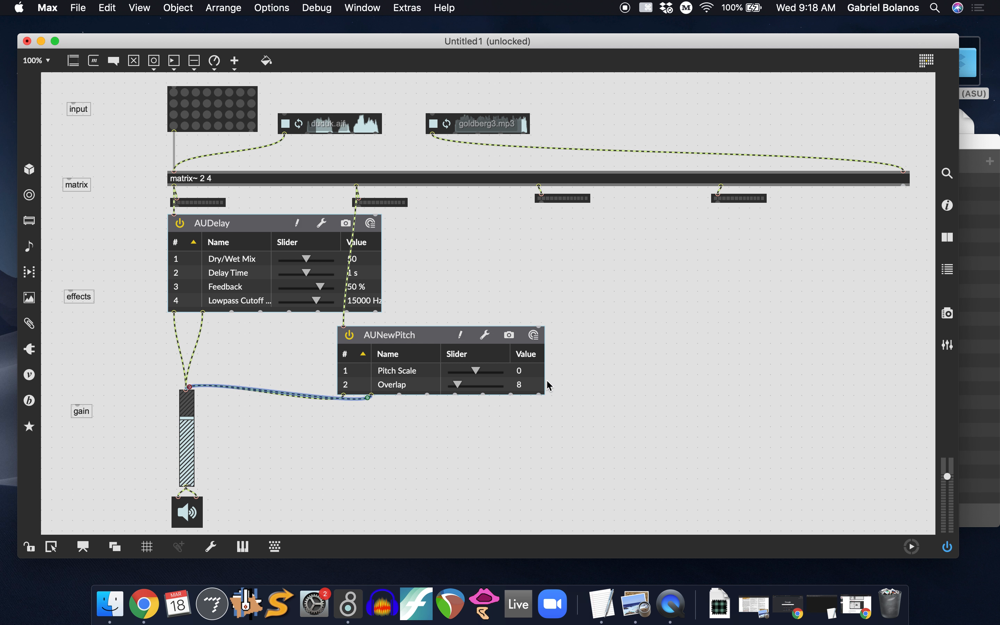
pyautogui.moveTo(542, 393); pyautogui.dragTo(550, 422)
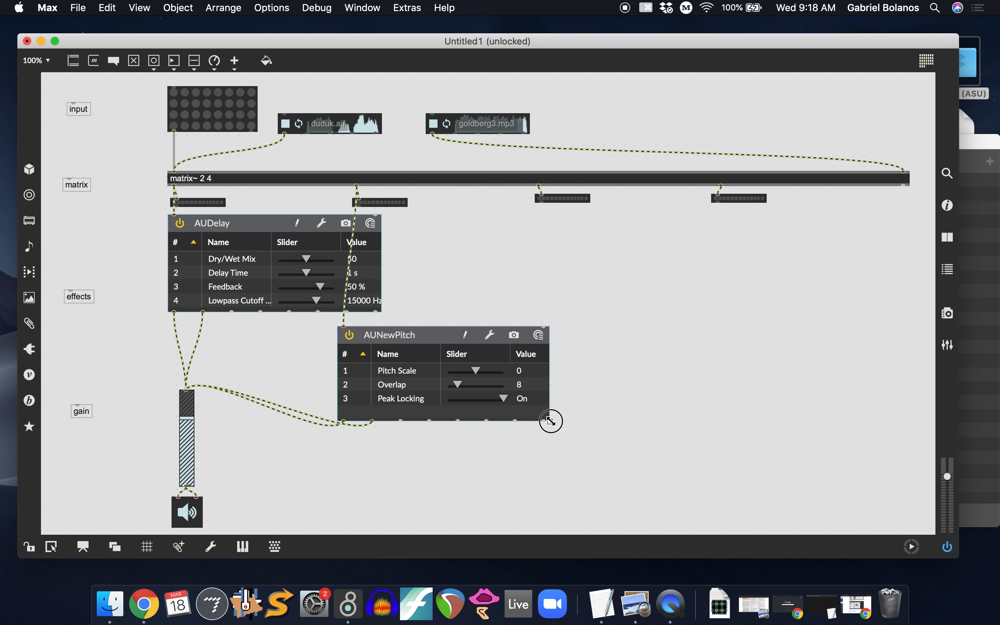
# - Lock the patch and test both audio files in turn through AUNewPitch, with its Pitch Scale set to about -43
pyautogui.press('super+e')
pyautogui.click(474, 370)
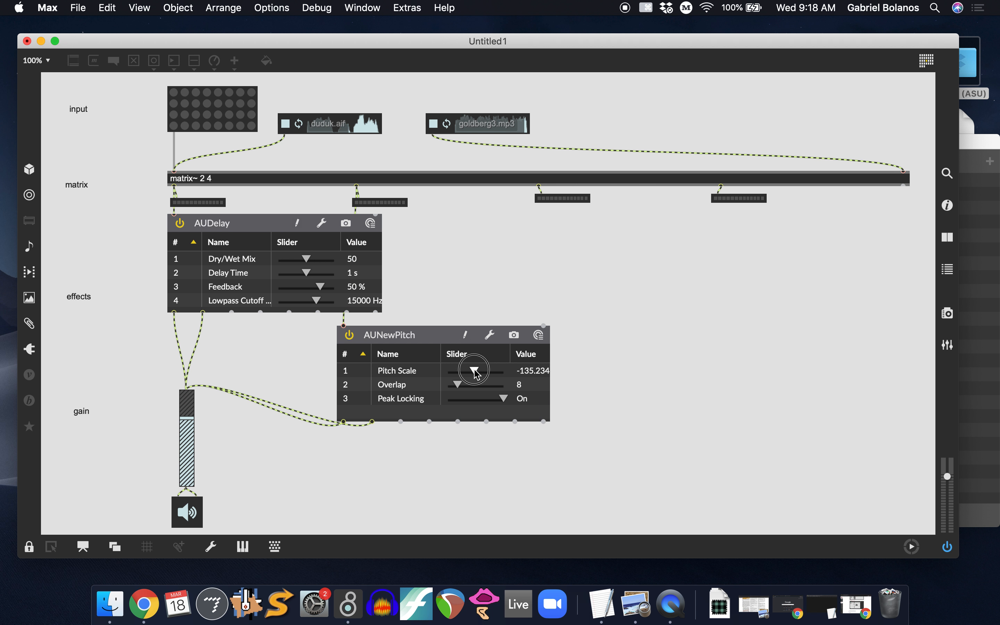
pyautogui.moveTo(475, 369); pyautogui.dragTo(475, 370)
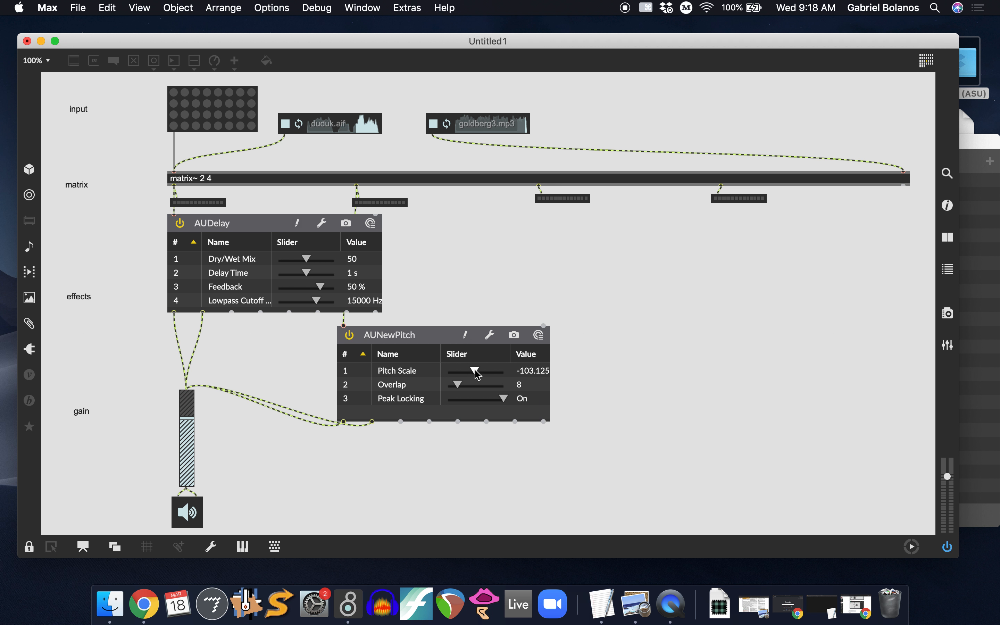
pyautogui.click(174, 103)
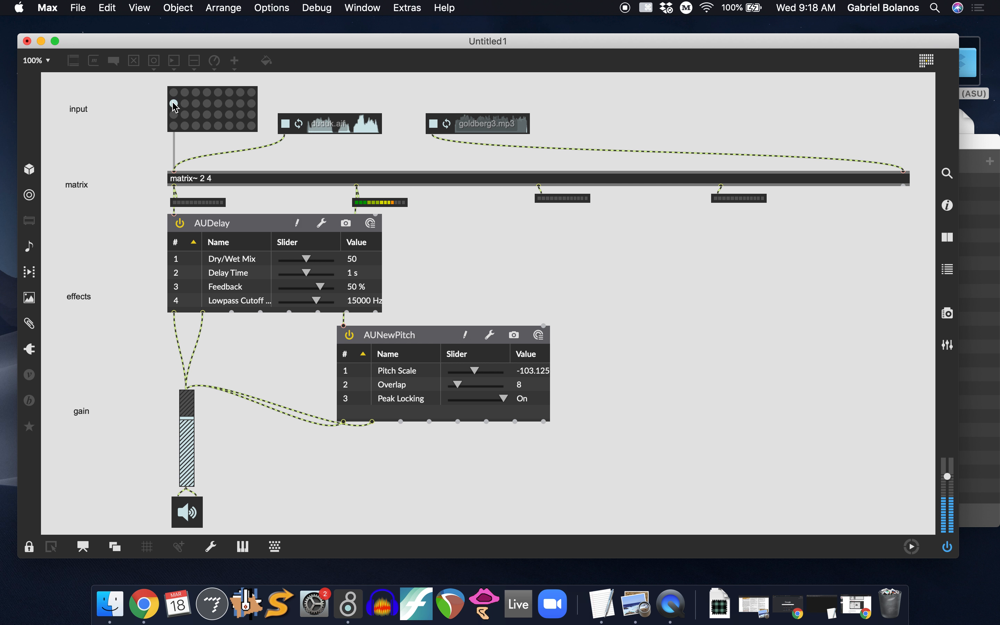
pyautogui.moveTo(477, 371); pyautogui.dragTo(475, 371)
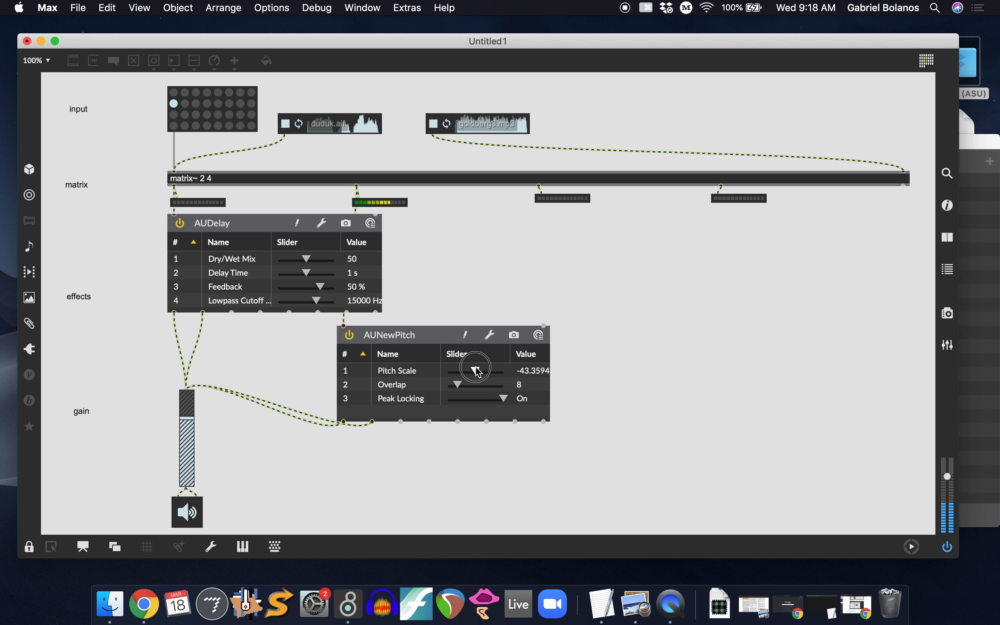
pyautogui.click(185, 104)
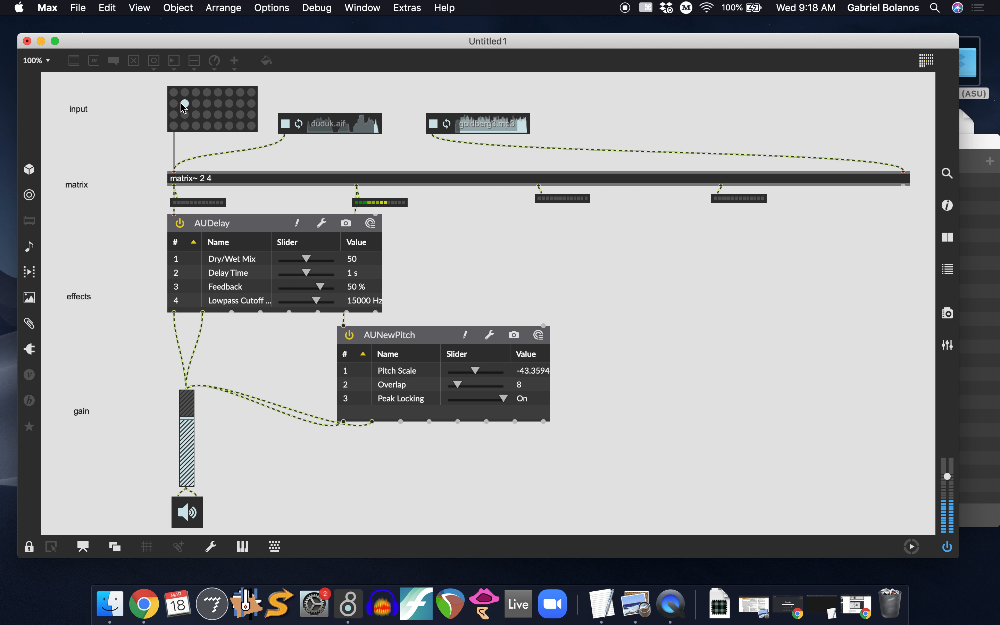
pyautogui.click(184, 104)
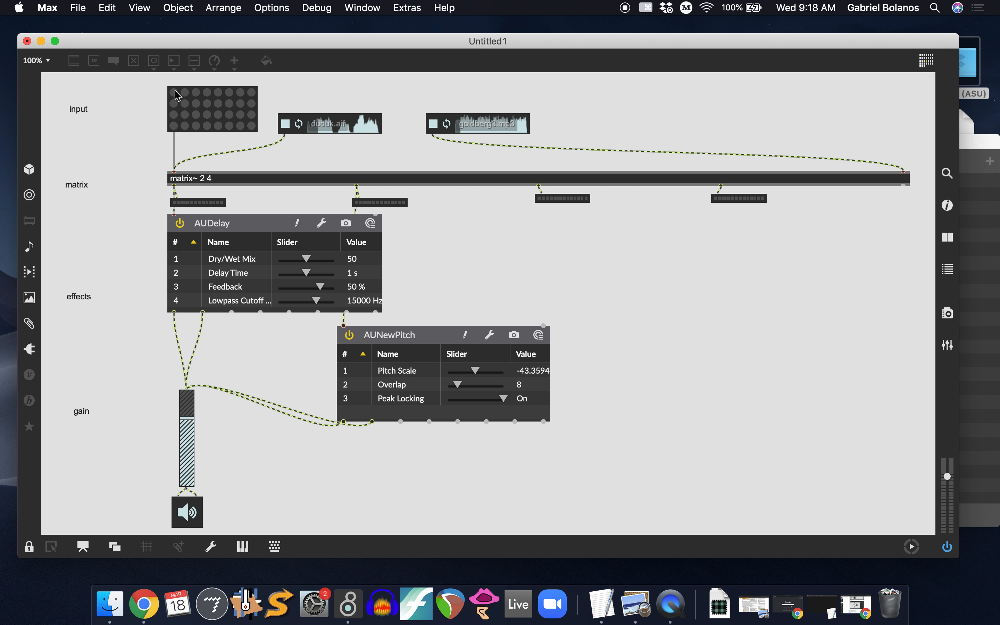
# - Test the files through AUDelay and AUNewPitch together using the top two matrixctrl rows, and set Pitch Scale to about -558.5
pyautogui.click(174, 92)
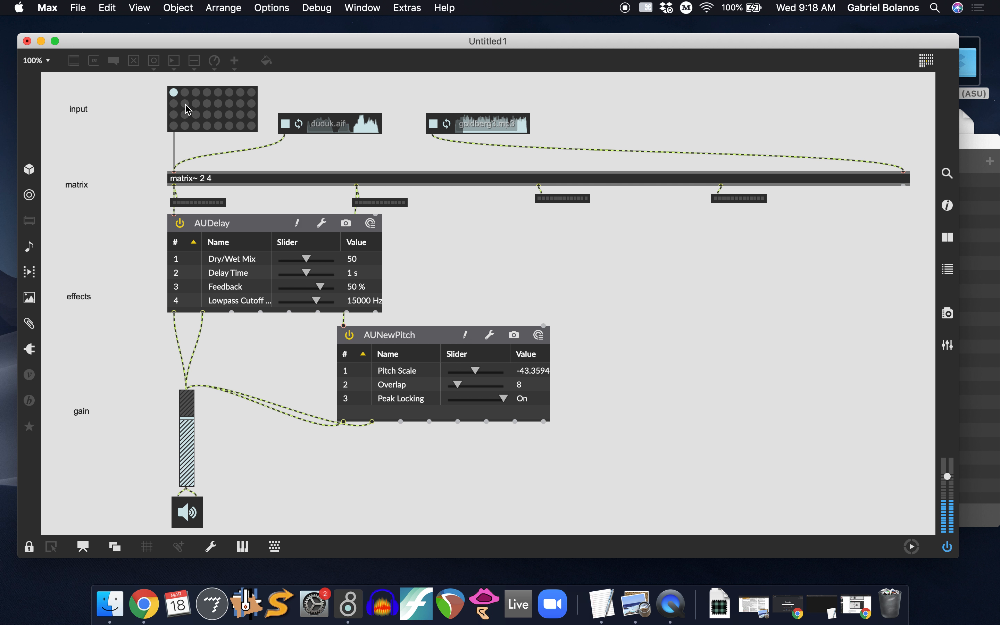
pyautogui.click(185, 103)
pyautogui.click(186, 104)
pyautogui.click(174, 103)
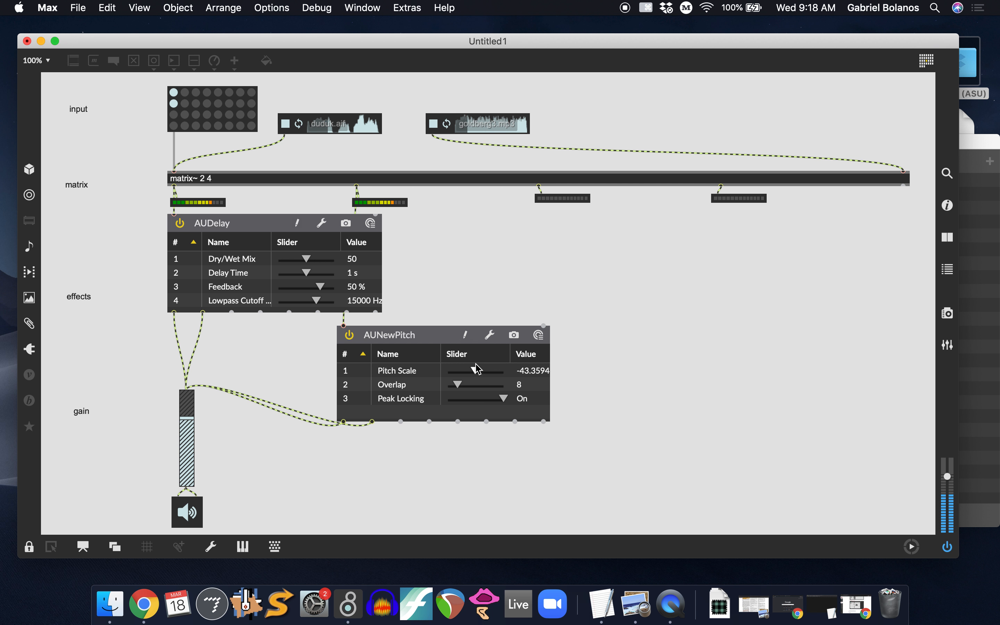
pyautogui.moveTo(477, 371); pyautogui.dragTo(469, 370)
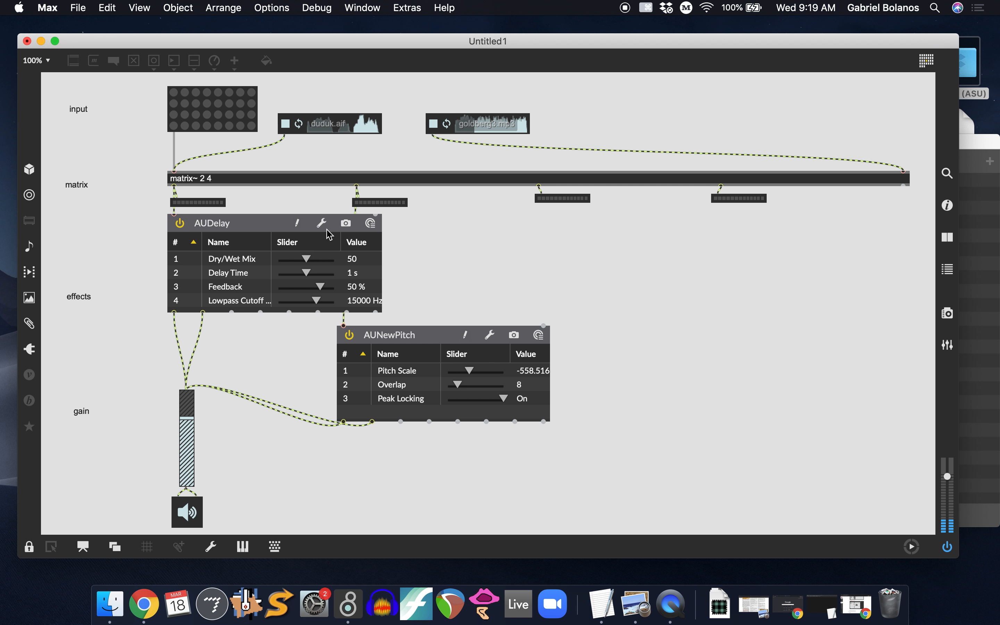
# - Unlock the patch, add the Tremellow plug-in and place it just below the third level meter
pyautogui.click(29, 349)
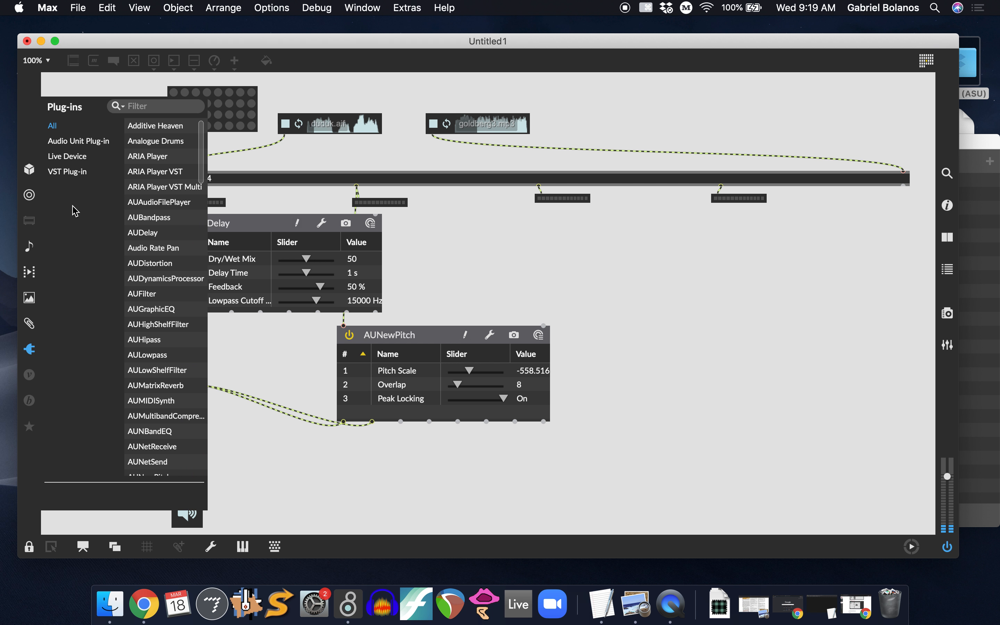
pyautogui.click(154, 107)
pyautogui.write('tremello')
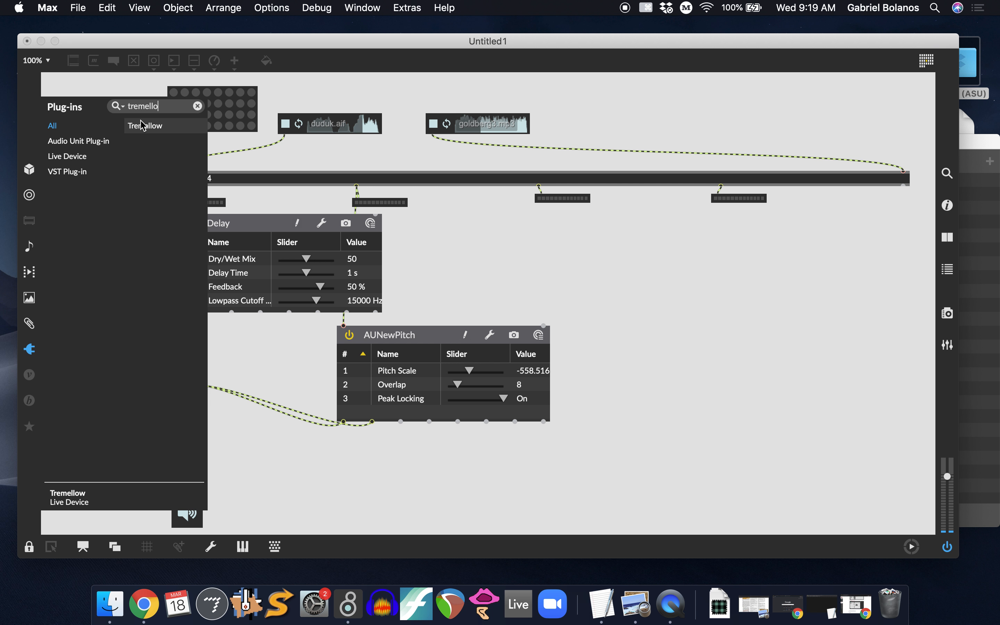
pyautogui.click(30, 549)
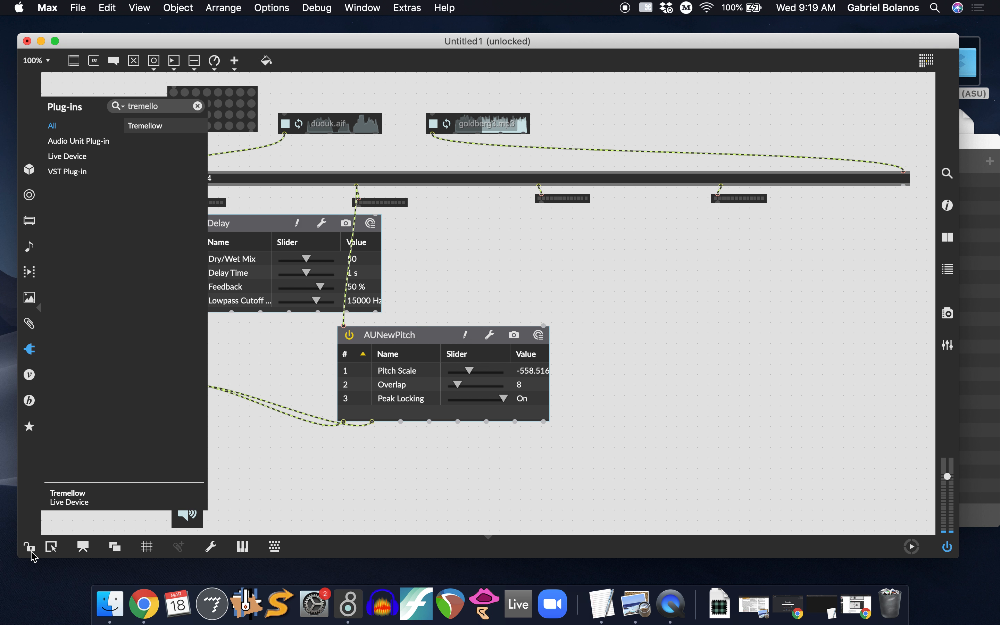
pyautogui.moveTo(154, 128); pyautogui.dragTo(492, 241)
pyautogui.moveTo(548, 262); pyautogui.dragTo(645, 240)
# - Move AUNewPitch lower under its matrix~ outlet and wire Tremellow between the third matrix~ outlet and the gain slider
pyautogui.moveTo(492, 384); pyautogui.dragTo(505, 412)
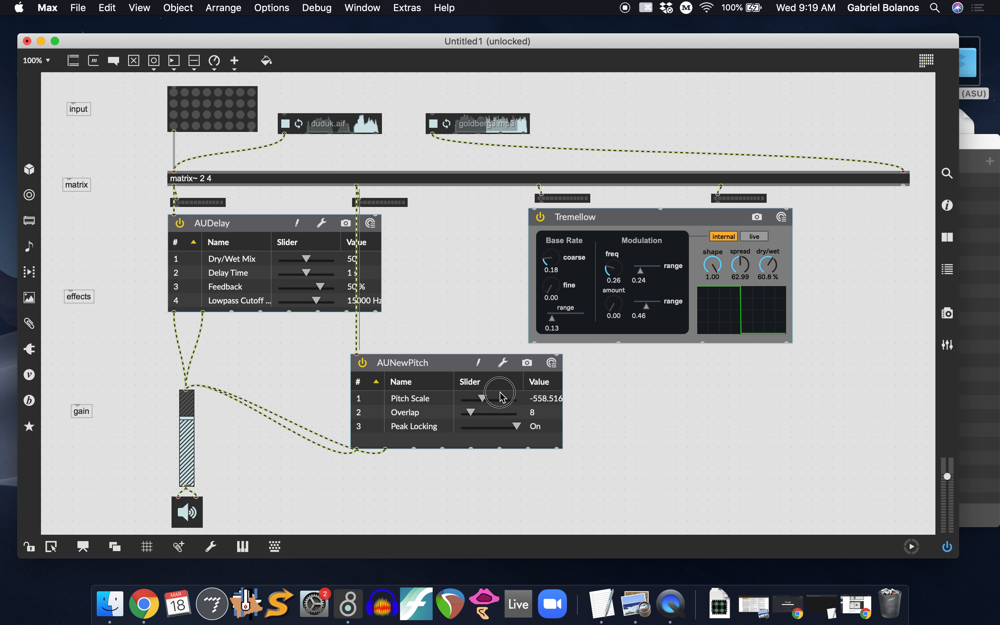
pyautogui.moveTo(539, 189); pyautogui.dragTo(534, 208)
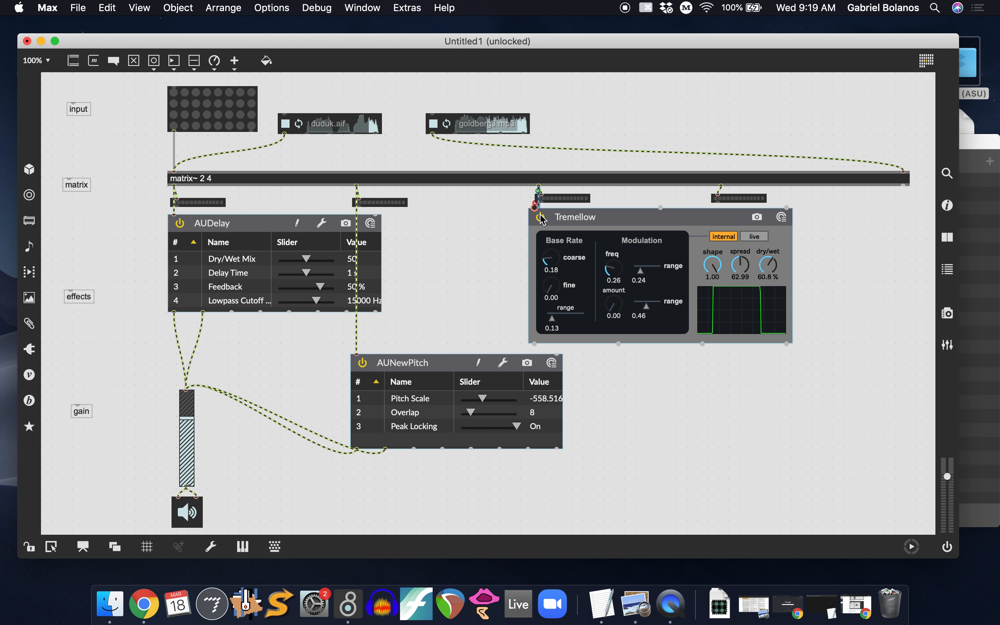
pyautogui.moveTo(534, 344); pyautogui.dragTo(188, 385)
# - Lock the patch, send duduk.aif to Tremellow and set coarse 0.64, shape 0.49, spread 61.99, dry/wet 89.8 % and modulation freq 0.56
pyautogui.press('super+e')
pyautogui.click(174, 115)
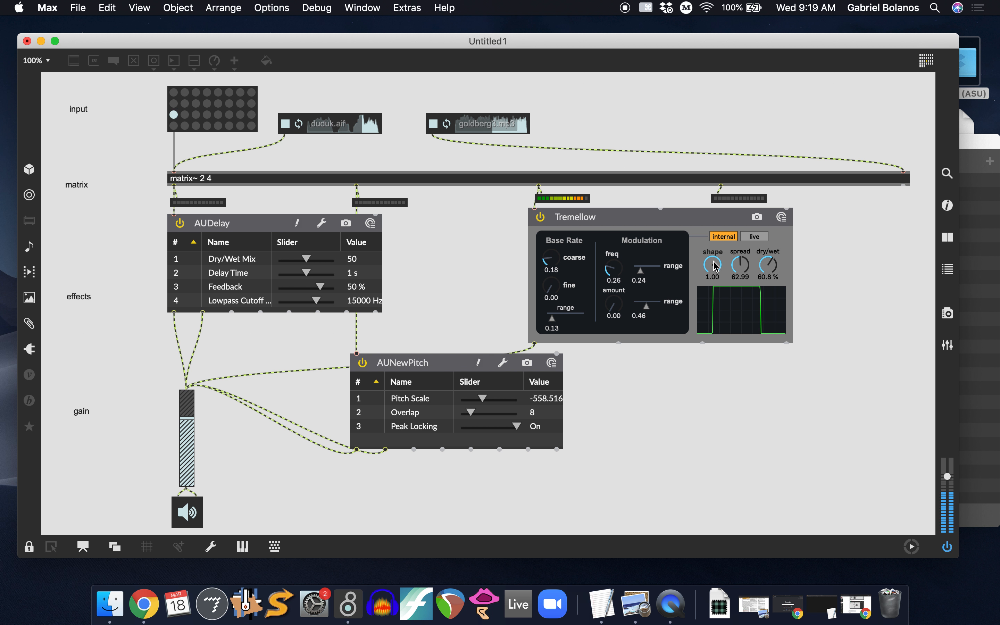
pyautogui.moveTo(548, 267); pyautogui.dragTo(550, 233)
pyautogui.moveTo(718, 271); pyautogui.dragTo(719, 293)
pyautogui.moveTo(768, 265); pyautogui.dragTo(784, 191)
pyautogui.moveTo(738, 260); pyautogui.dragTo(739, 265)
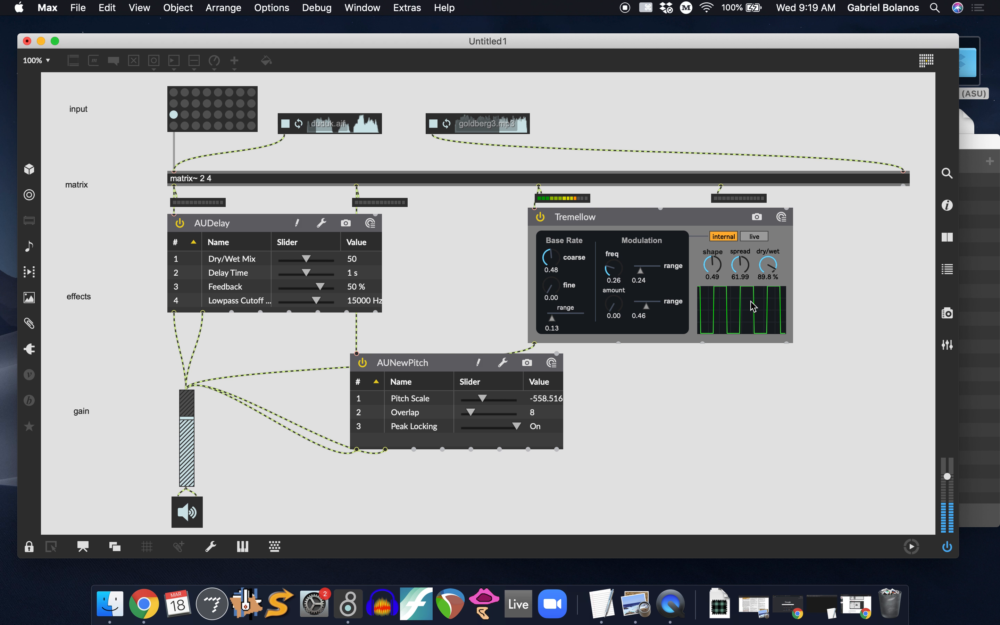
pyautogui.moveTo(612, 273); pyautogui.dragTo(611, 252)
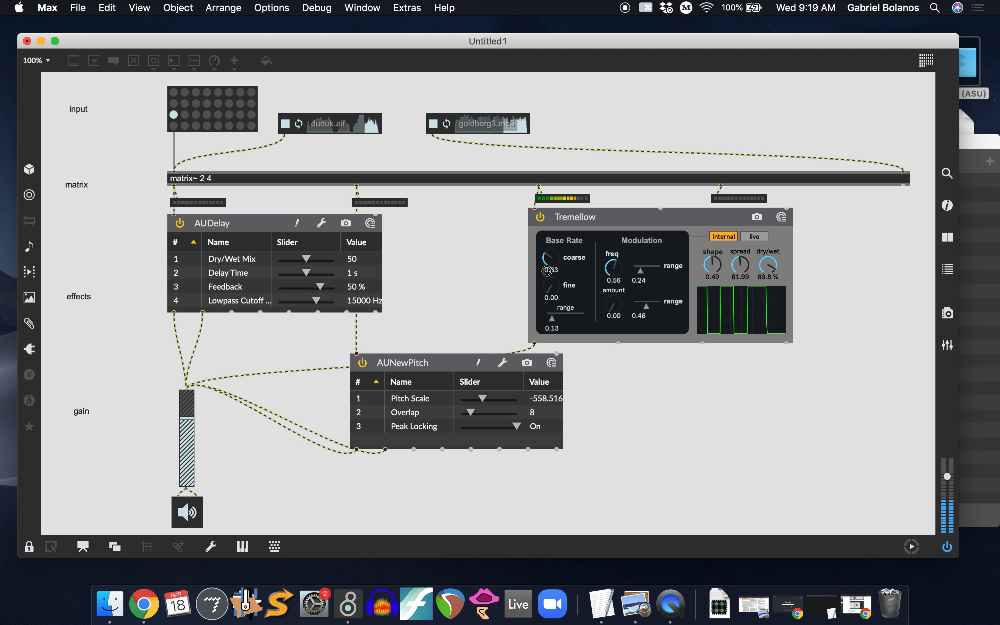
pyautogui.moveTo(546, 270); pyautogui.dragTo(552, 243)
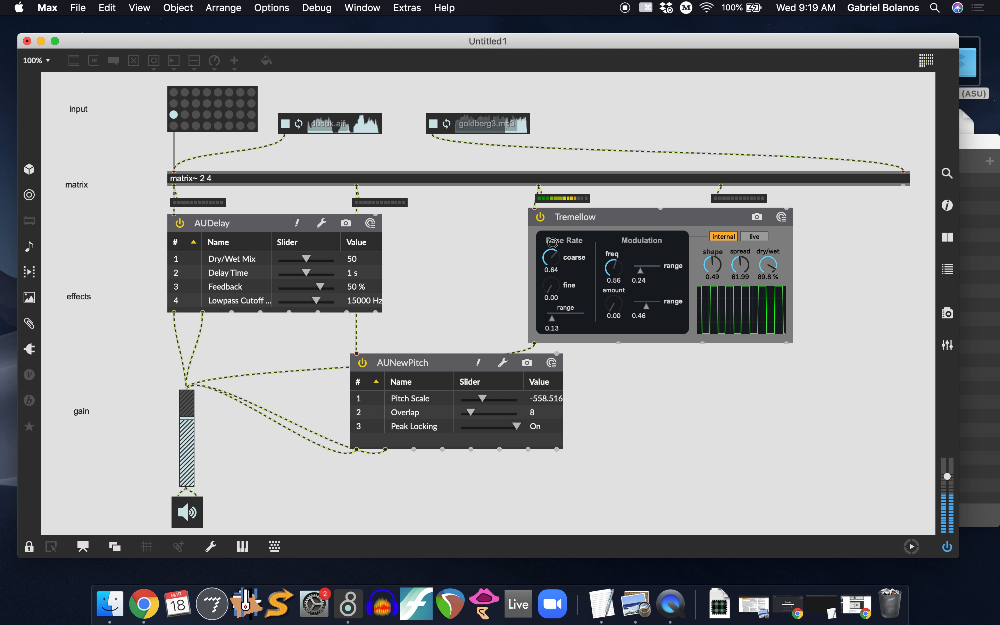
# - Test duduk.aif through combinations of the three effects by toggling the first matrixctrl column, and switch its cells off
pyautogui.click(174, 92)
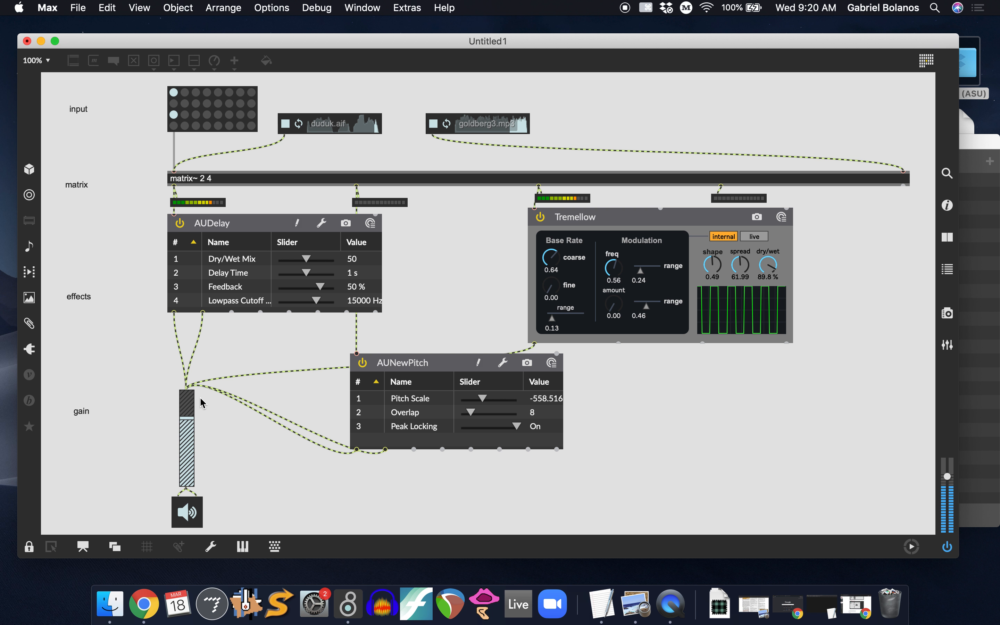
pyautogui.click(174, 103)
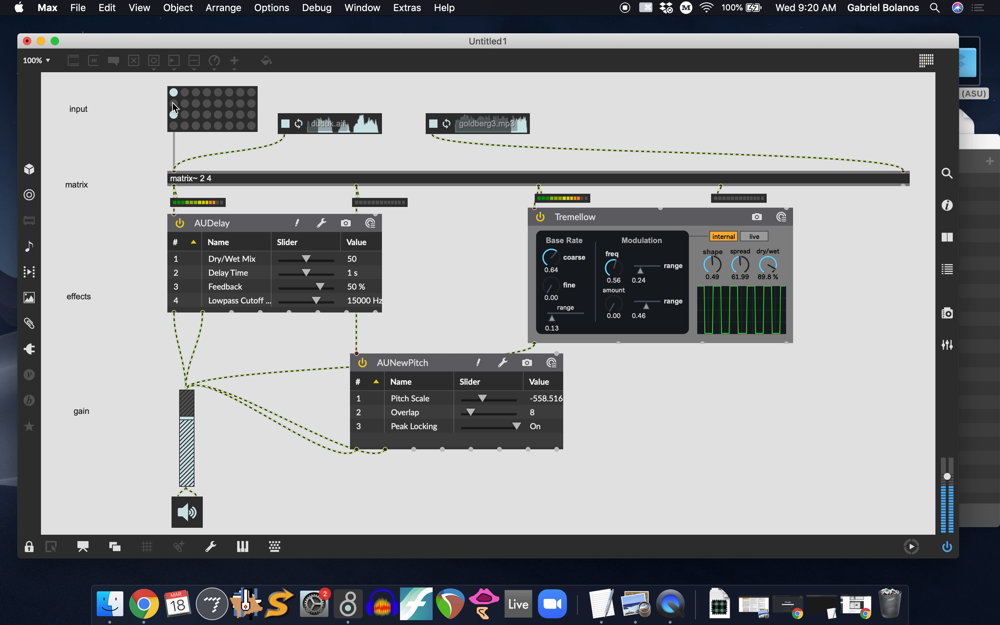
pyautogui.click(174, 115)
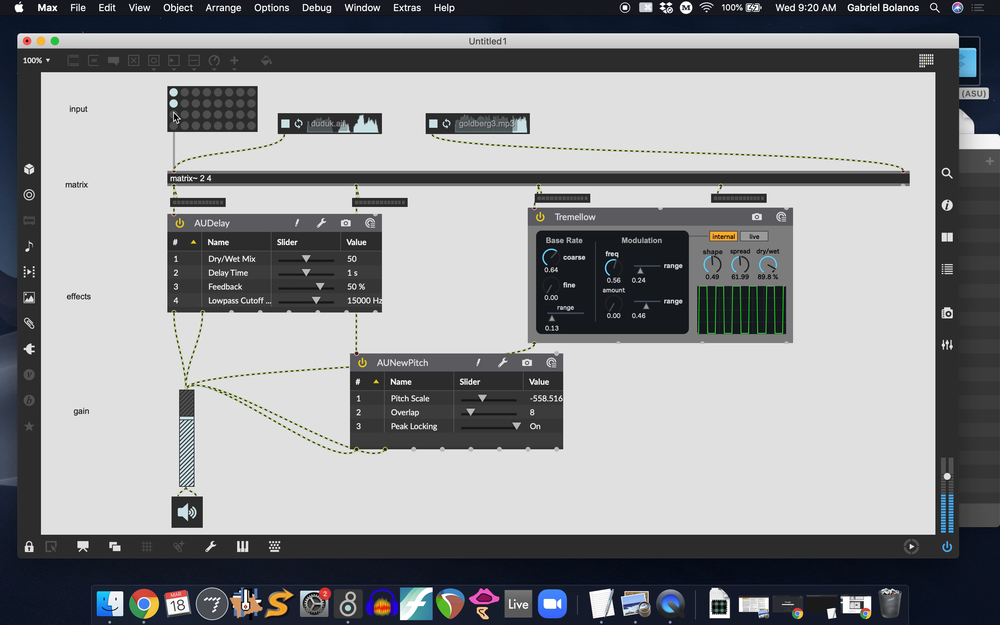
pyautogui.click(174, 114)
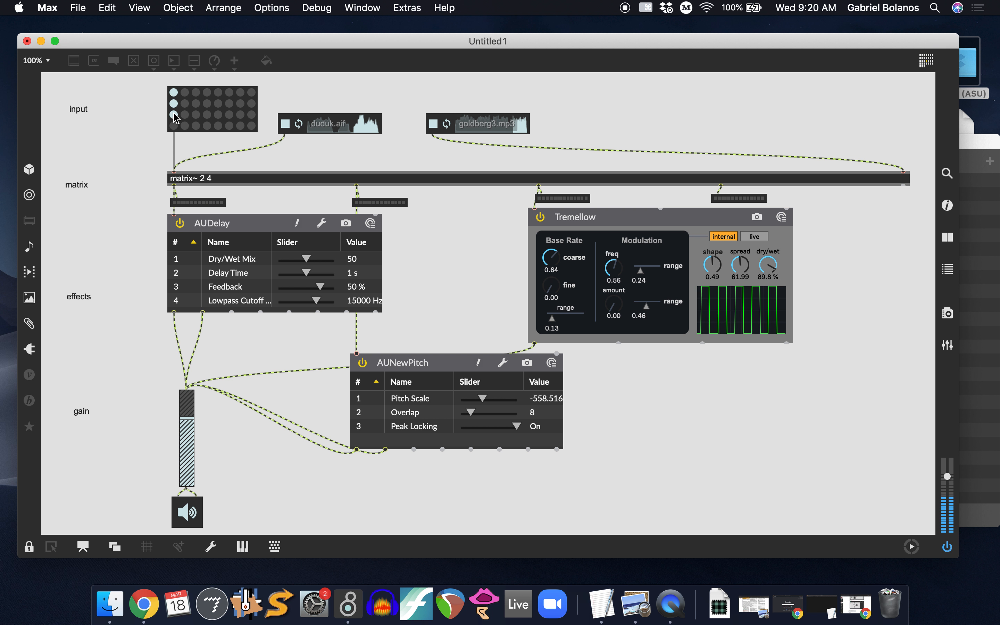
pyautogui.click(173, 115)
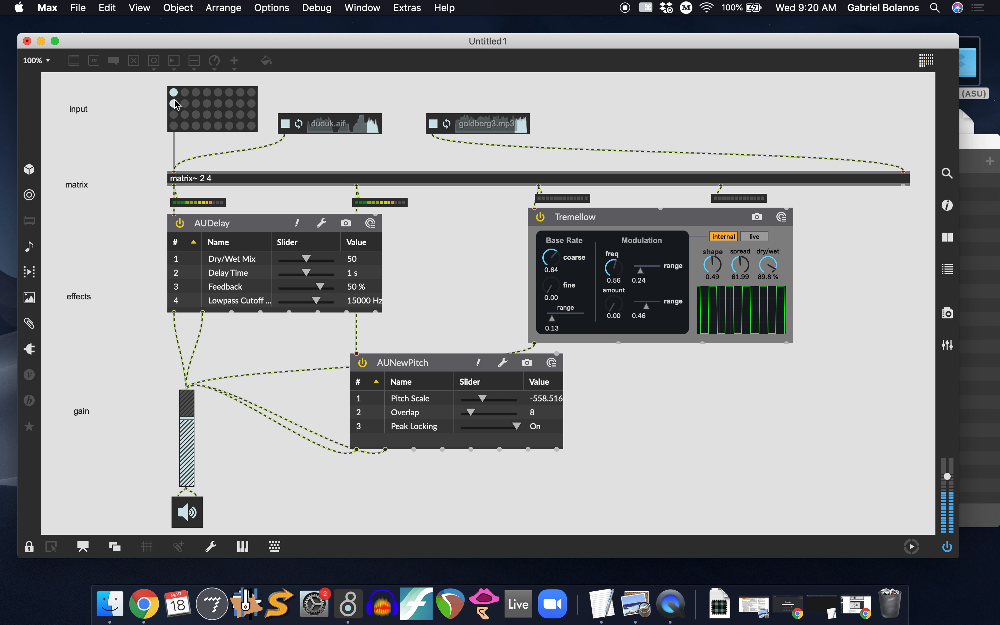
pyautogui.click(174, 101)
pyautogui.click(174, 92)
# - Test goldberg3.mp3 through AUDelay, Tremellow and AUNewPitch by toggling the top three cells of the second matrixctrl column
pyautogui.click(186, 92)
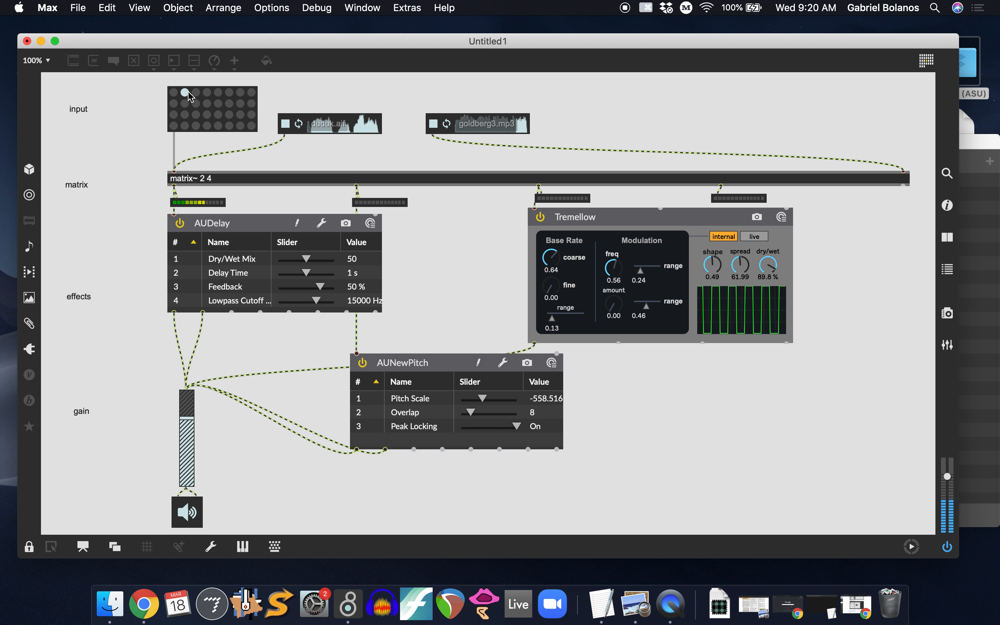
pyautogui.click(186, 115)
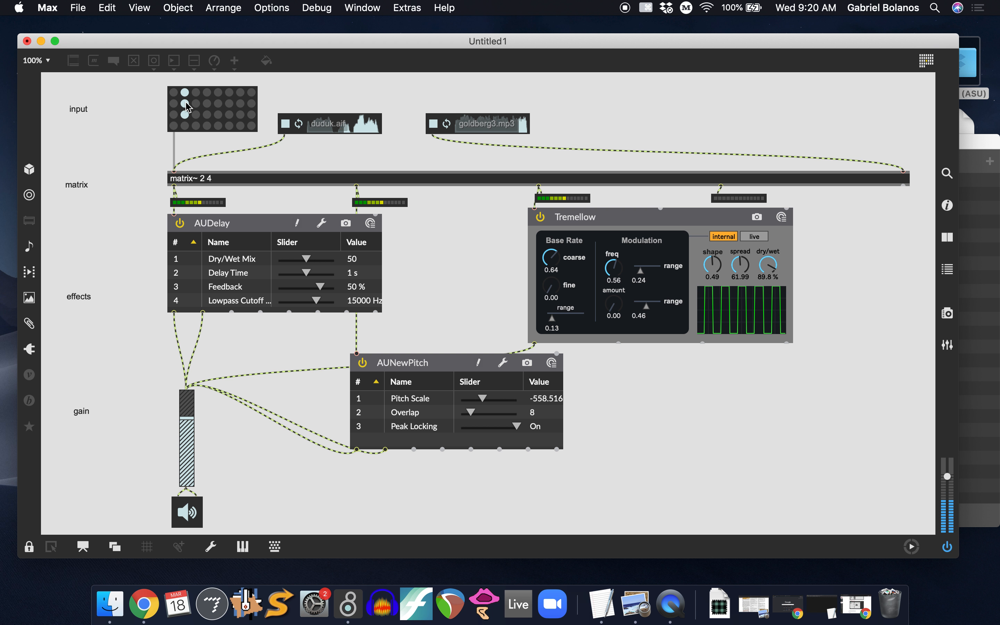
pyautogui.click(186, 104)
pyautogui.click(185, 93)
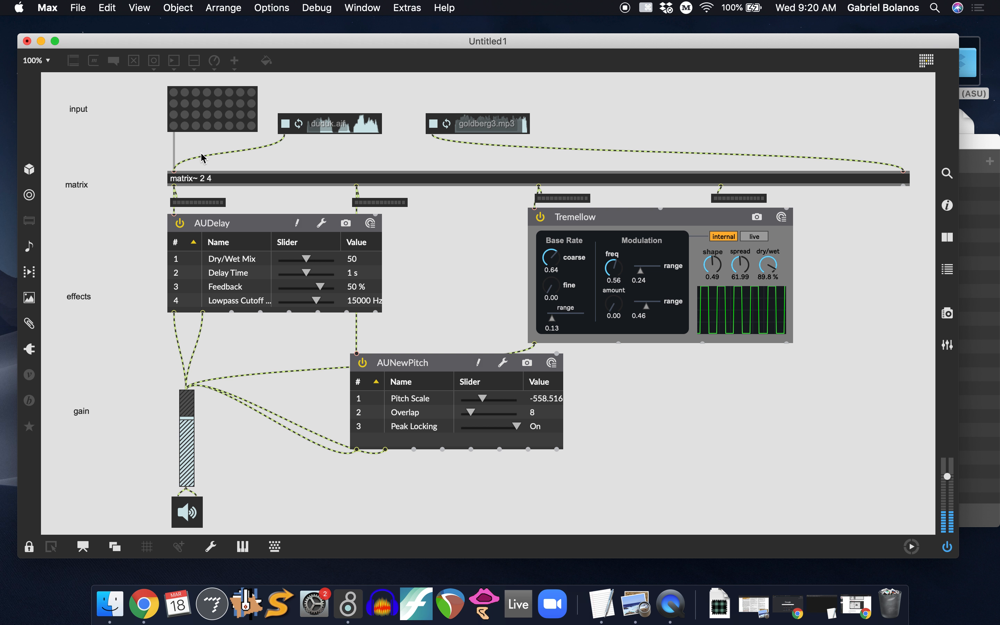
# - Try to add the AUReverb2 plug-in to the locked patch in the empty area below Tremellow
pyautogui.click(29, 350)
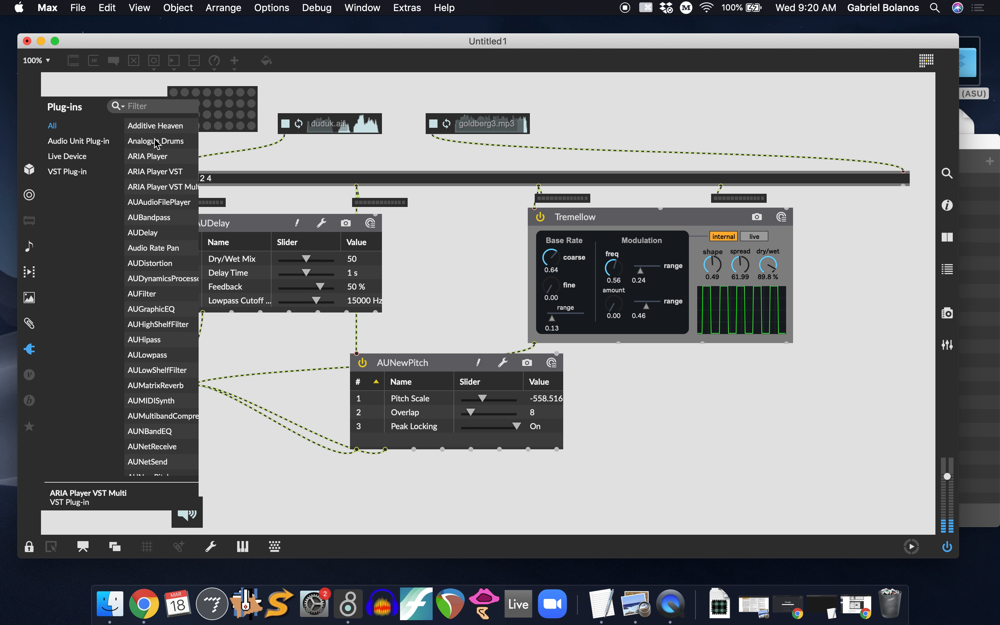
pyautogui.write('rever')
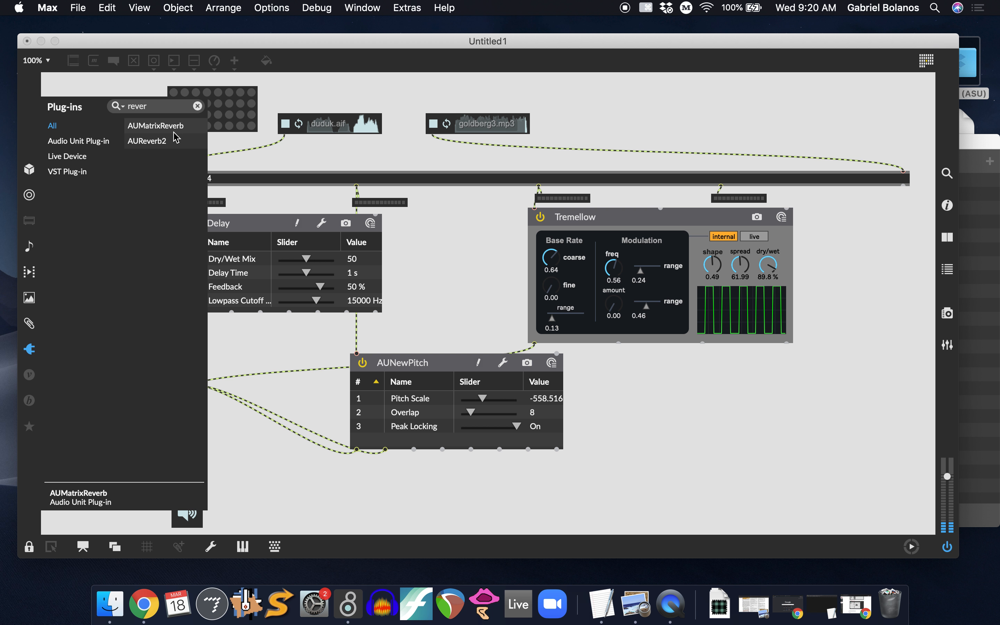
pyautogui.moveTo(176, 140); pyautogui.dragTo(772, 413)
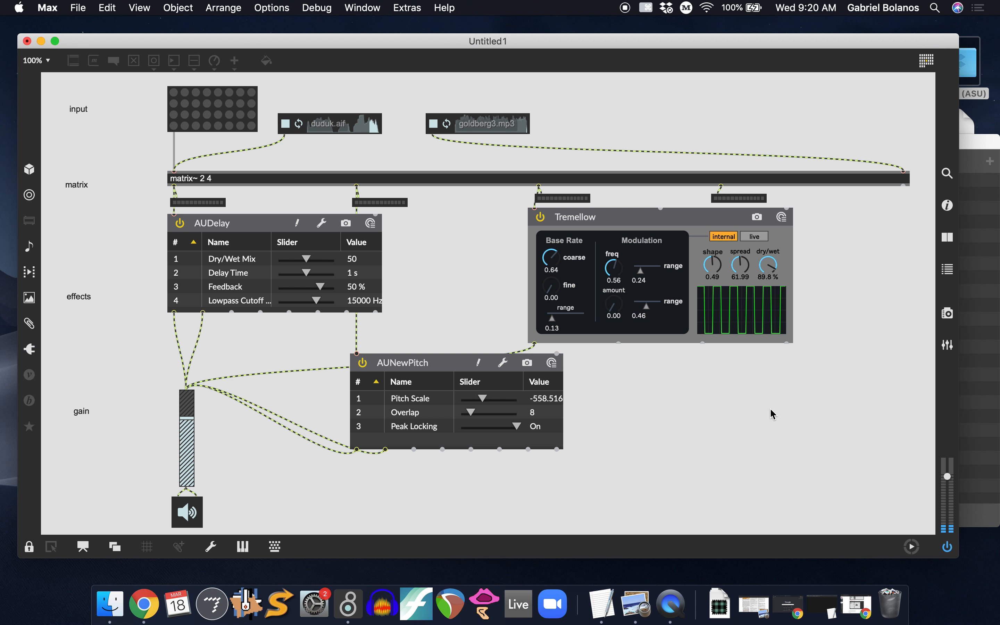
# - Unlock the patch, add AUReverb2 below Tremellow and wire it between the fourth matrix~ outlet and the gain slider
pyautogui.click(29, 546)
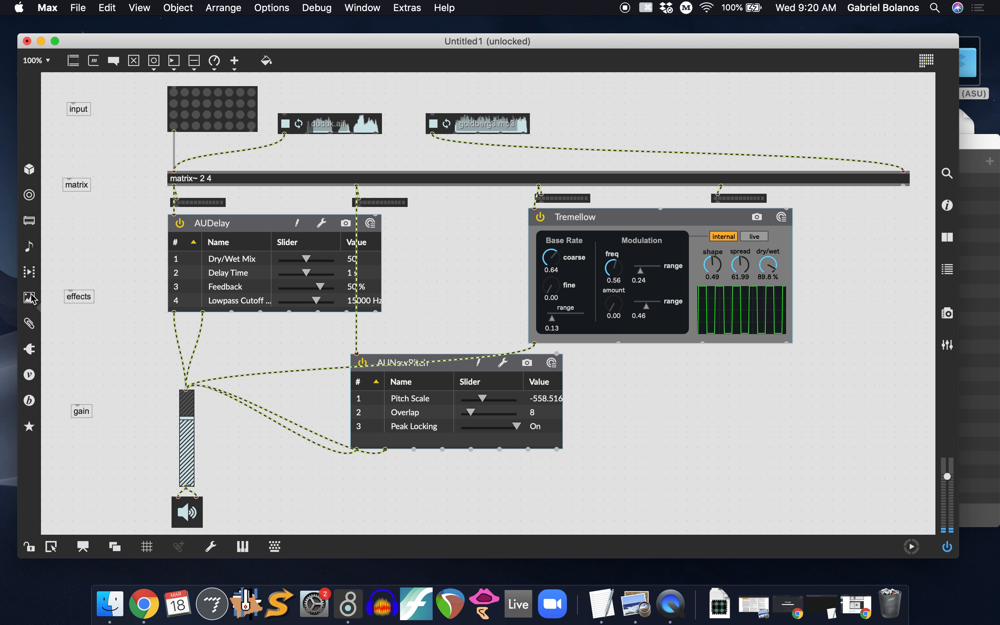
pyautogui.click(29, 349)
pyautogui.write('re')
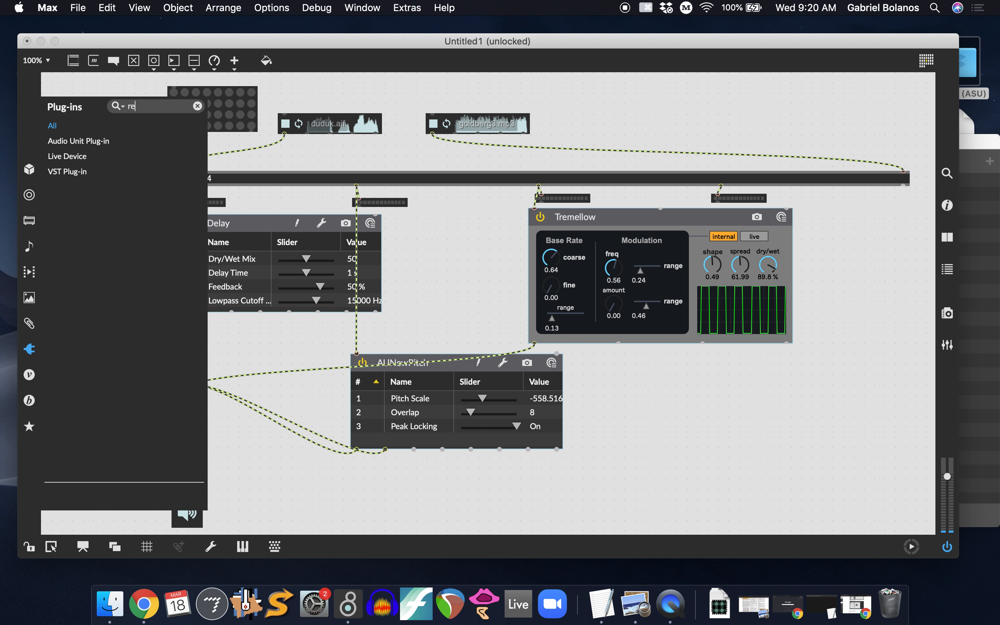
pyautogui.write('ver')
pyautogui.moveTo(152, 143); pyautogui.dragTo(740, 395)
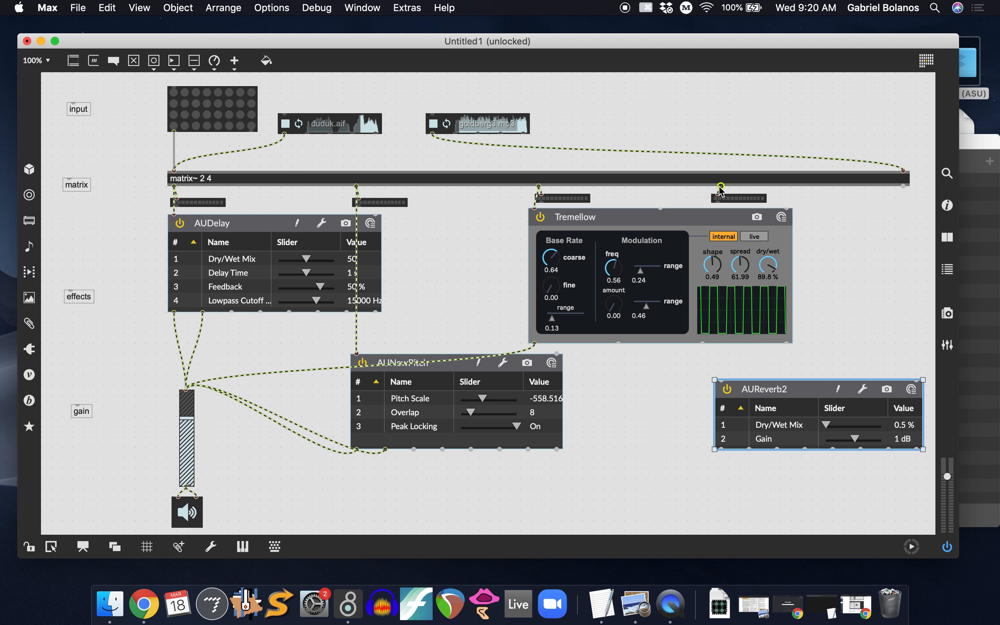
pyautogui.moveTo(740, 395); pyautogui.dragTo(746, 381)
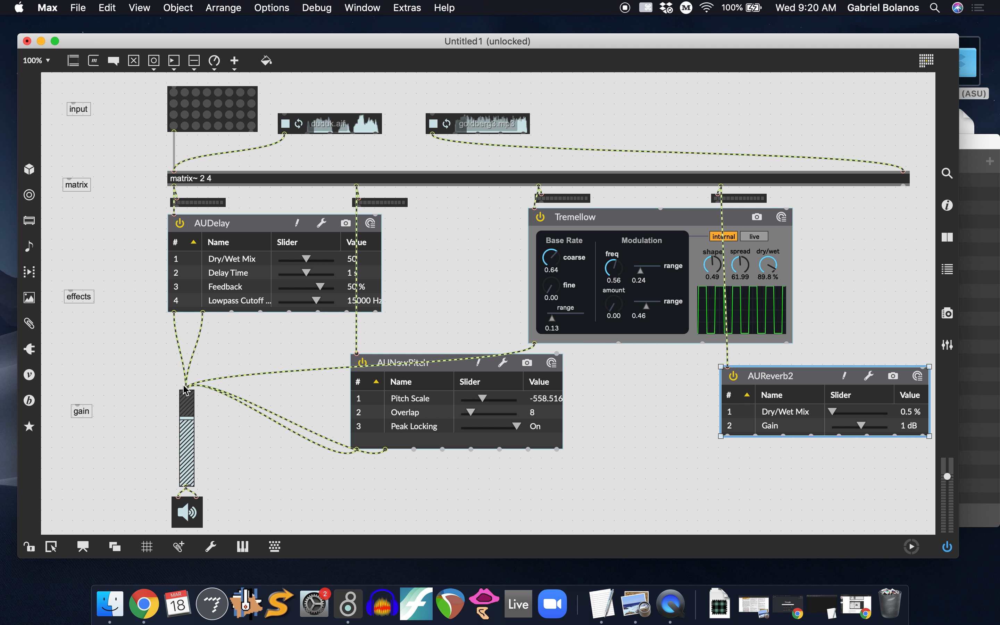
pyautogui.moveTo(185, 389); pyautogui.dragTo(754, 436)
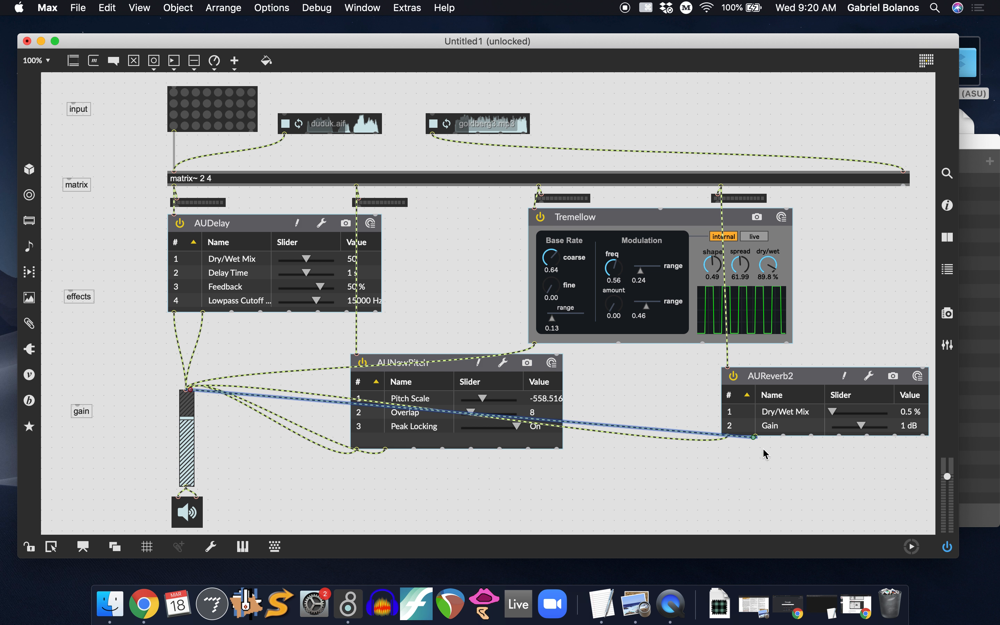
# - Lock the patch, raise the gain slider slightly and route duduk.aif to AUReverb2 with the fourth cell of the first matrixctrl column
pyautogui.press('super+e')
pyautogui.moveTo(187, 438); pyautogui.dragTo(188, 390)
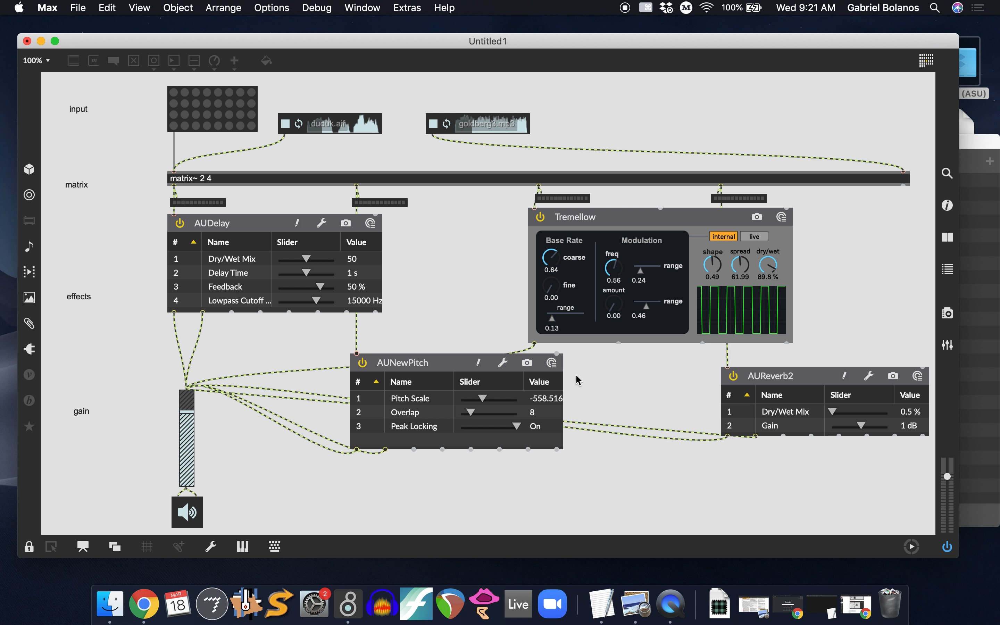
pyautogui.click(175, 127)
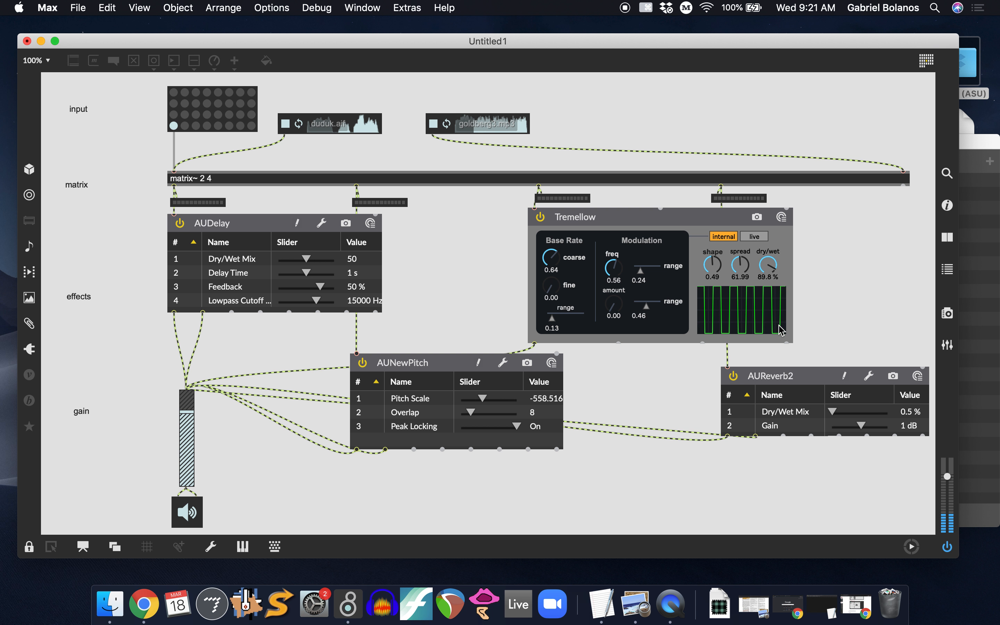
# - Unlock the patch, enlarge AUReverb2 downward to expose all seven of its parameters, and lock the patch
pyautogui.press('super+e')
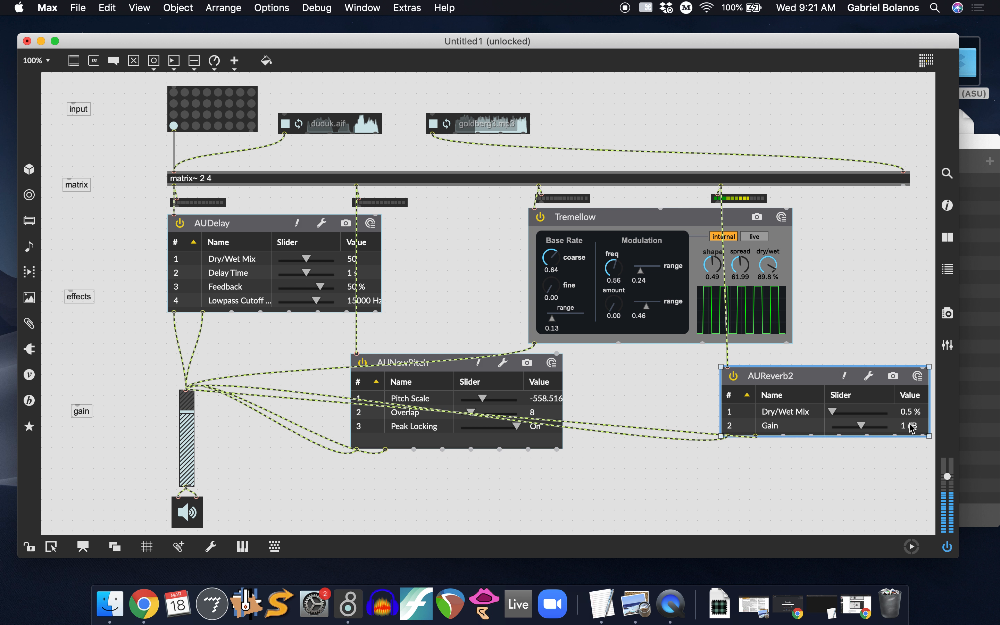
pyautogui.moveTo(928, 436); pyautogui.dragTo(924, 518)
pyautogui.press('super+e')
# - Set AUReverb2 to 100 % dry/wet, gain about 2.66, min/max delay about 0.048/0.102 s, low/high decay about 1.46/3.67 s and randomize reflections about 452
pyautogui.moveTo(833, 412); pyautogui.dragTo(889, 412)
pyautogui.moveTo(832, 496); pyautogui.dragTo(848, 499)
pyautogui.moveTo(861, 425); pyautogui.dragTo(858, 497)
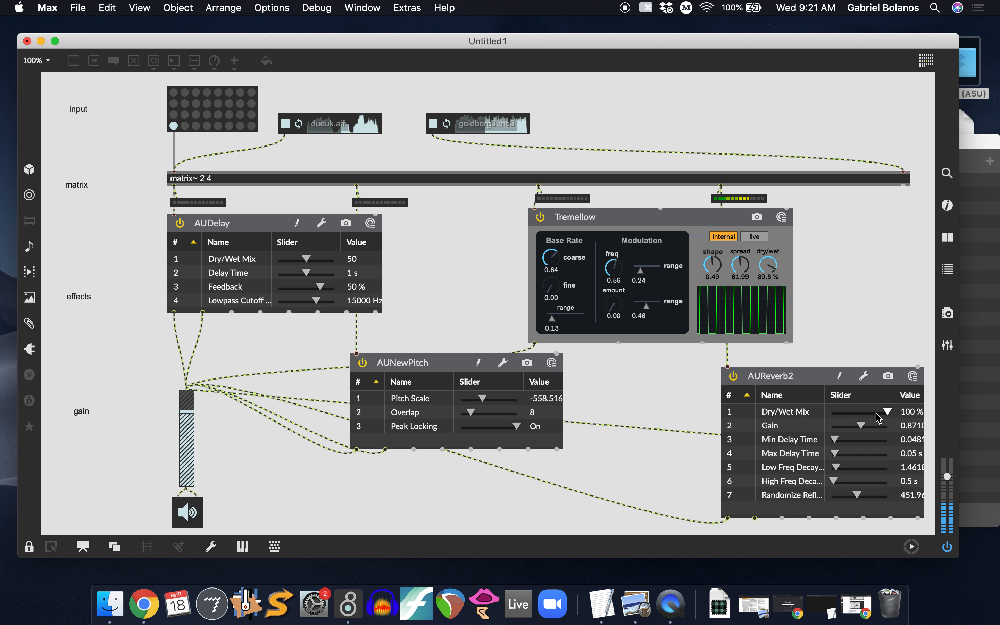
pyautogui.moveTo(861, 426); pyautogui.dragTo(836, 453)
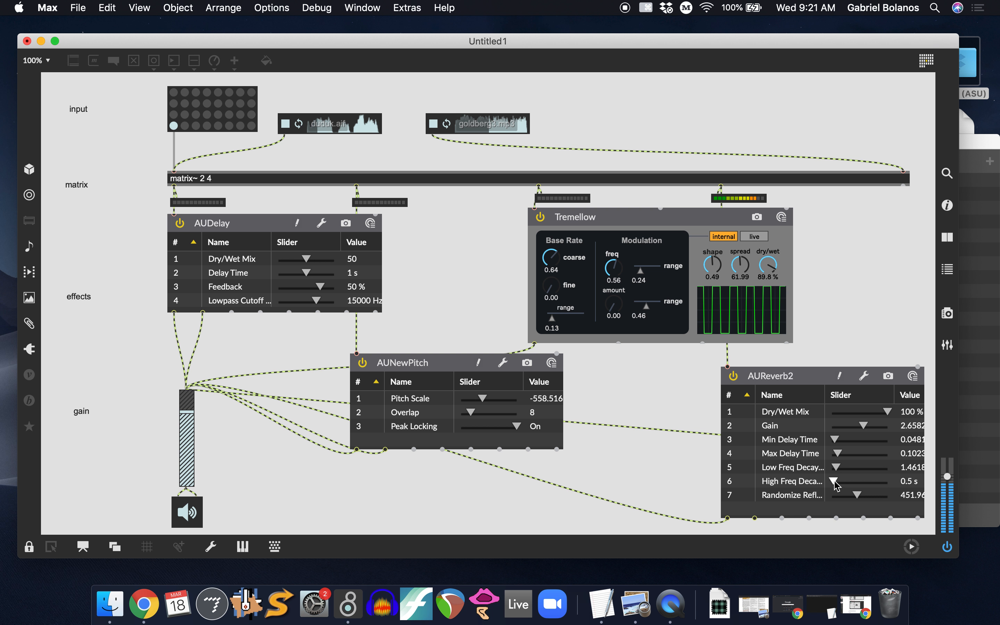
pyautogui.moveTo(834, 481); pyautogui.dragTo(841, 481)
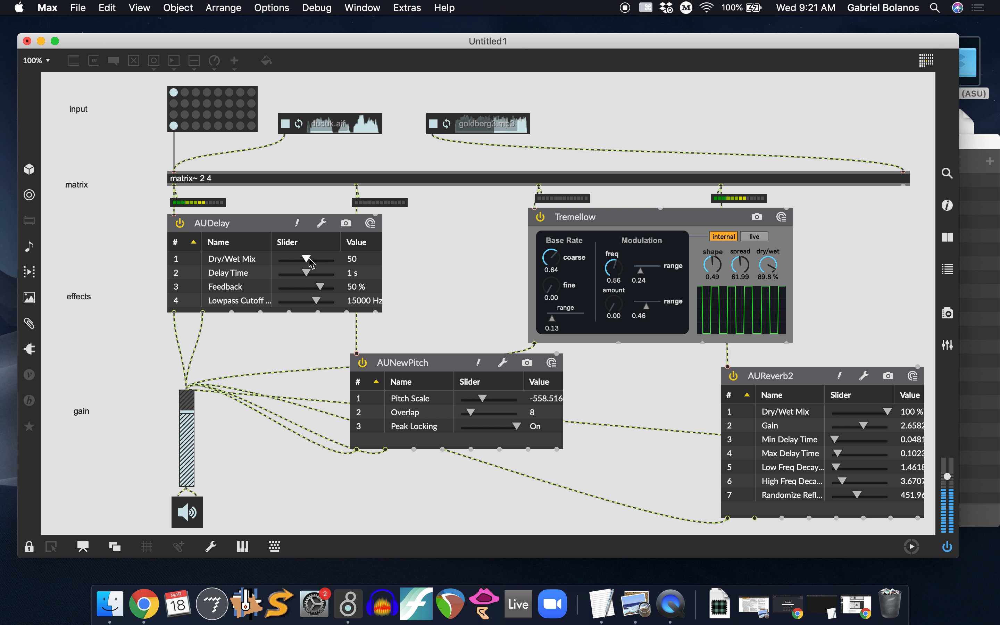
# - Set AUDelay's dry/wet mix to 69.7705 and feedback to 56.184 %, test duduk.aif through Tremellow, and switch off the first matrixctrl column
pyautogui.moveTo(306, 259); pyautogui.dragTo(325, 289)
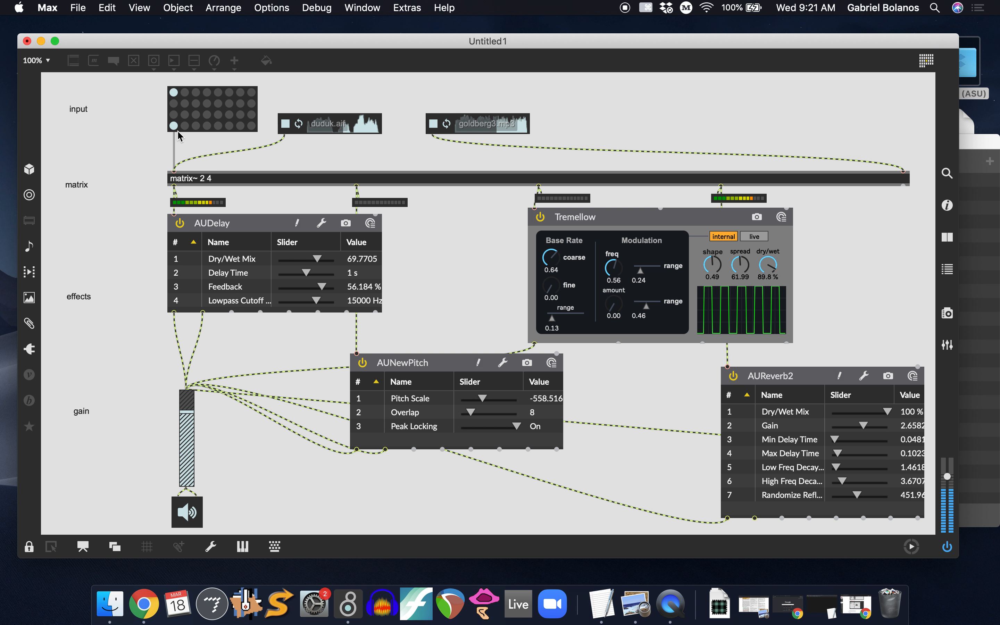
pyautogui.click(173, 114)
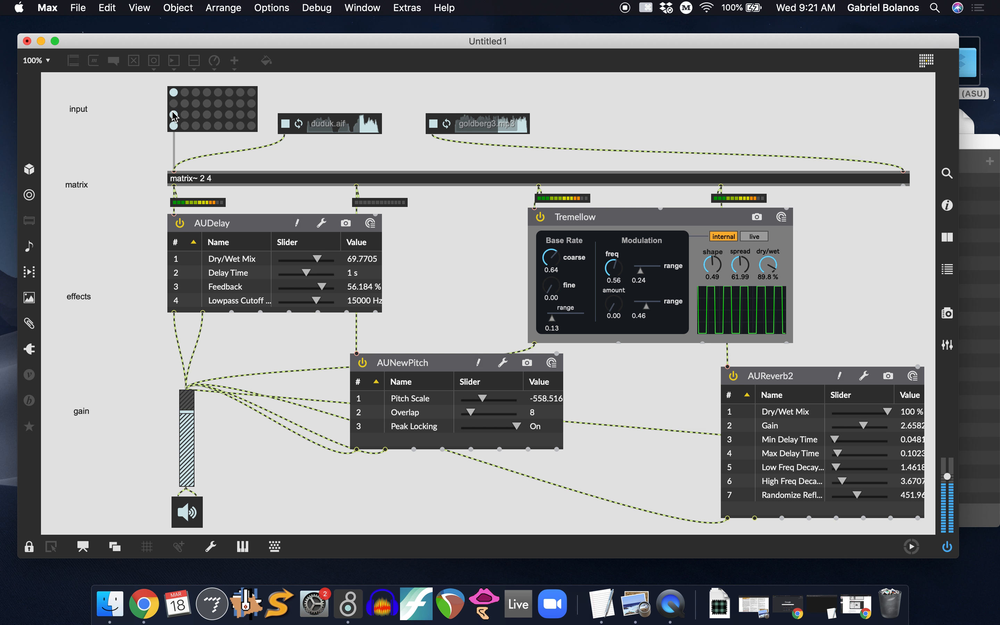
pyautogui.click(173, 113)
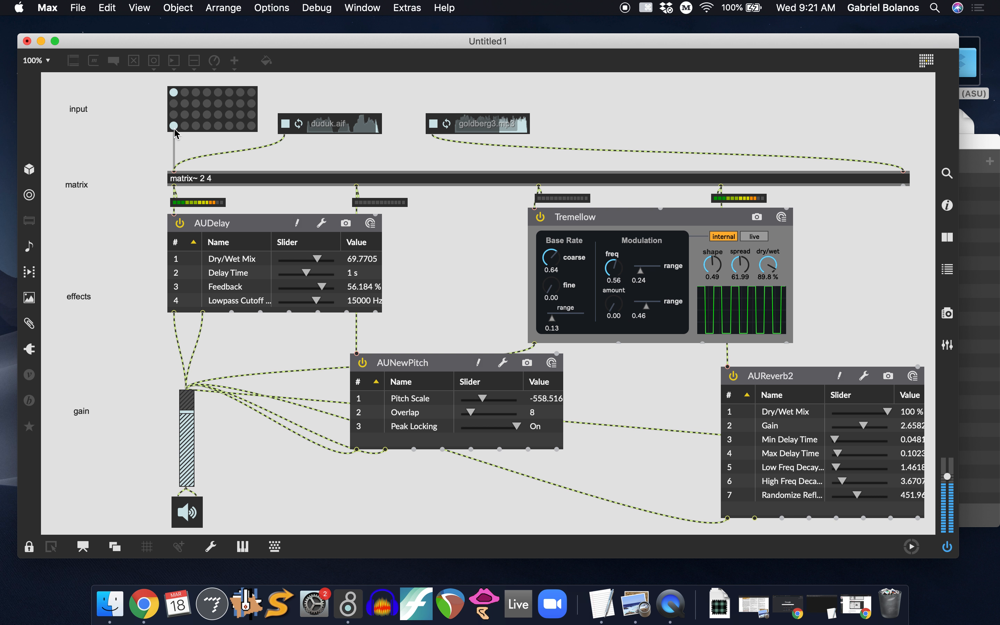
pyautogui.click(173, 126)
pyautogui.click(174, 91)
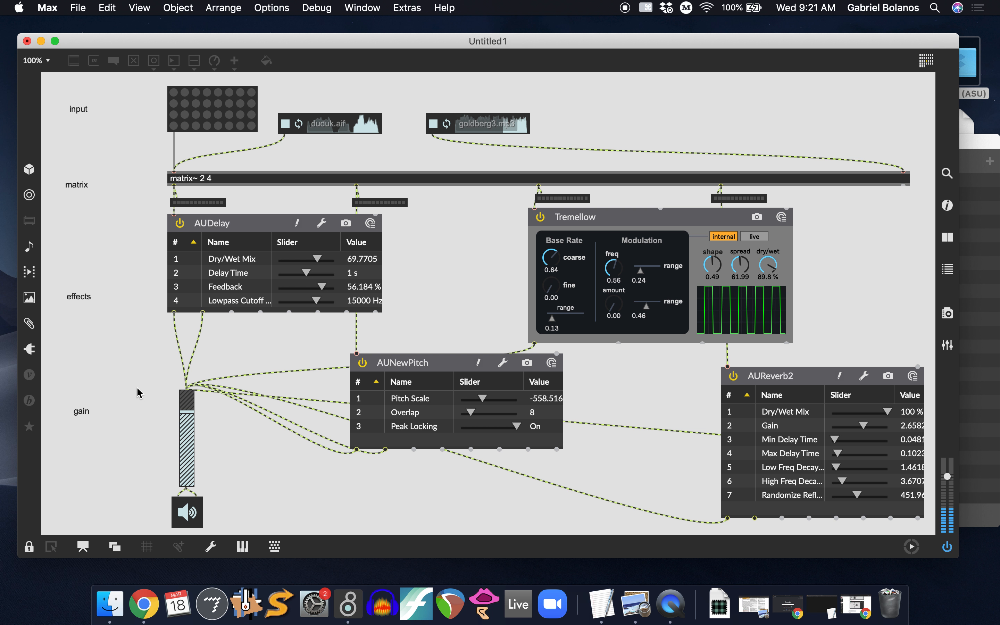
# - Enlarge the patcher window and switch the upper three cells of the first matrixctrl column on and off one at a time
pyautogui.moveTo(958, 558); pyautogui.dragTo(998, 590)
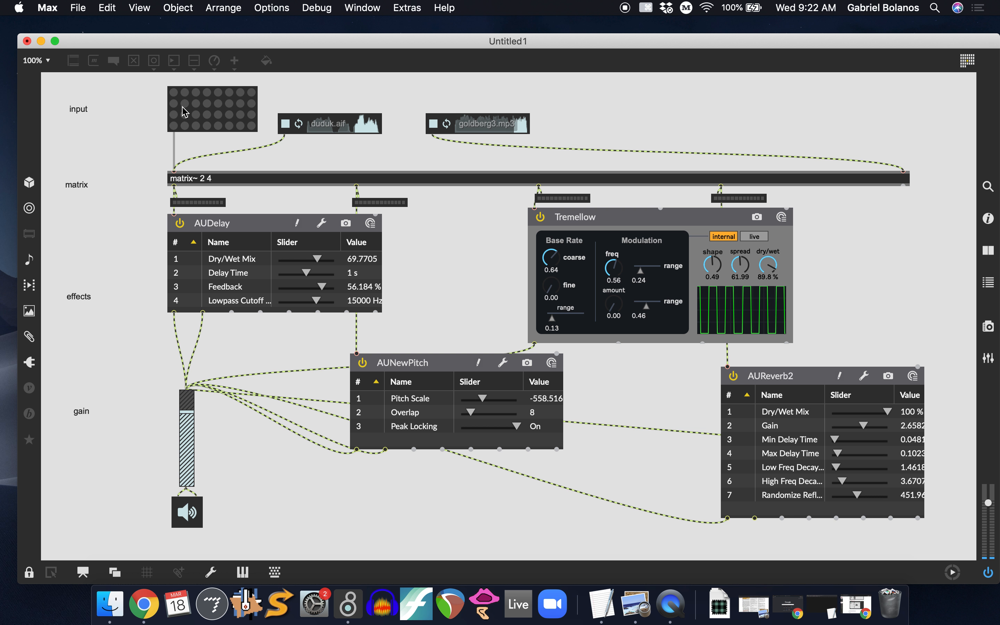
pyautogui.click(174, 102)
pyautogui.click(171, 103)
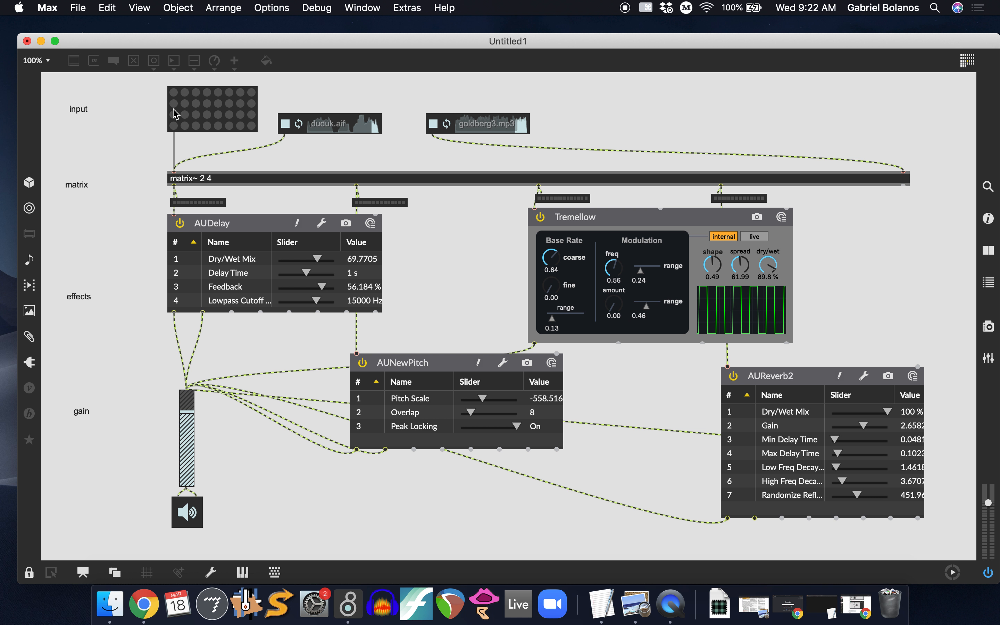
pyautogui.click(174, 113)
pyautogui.click(173, 112)
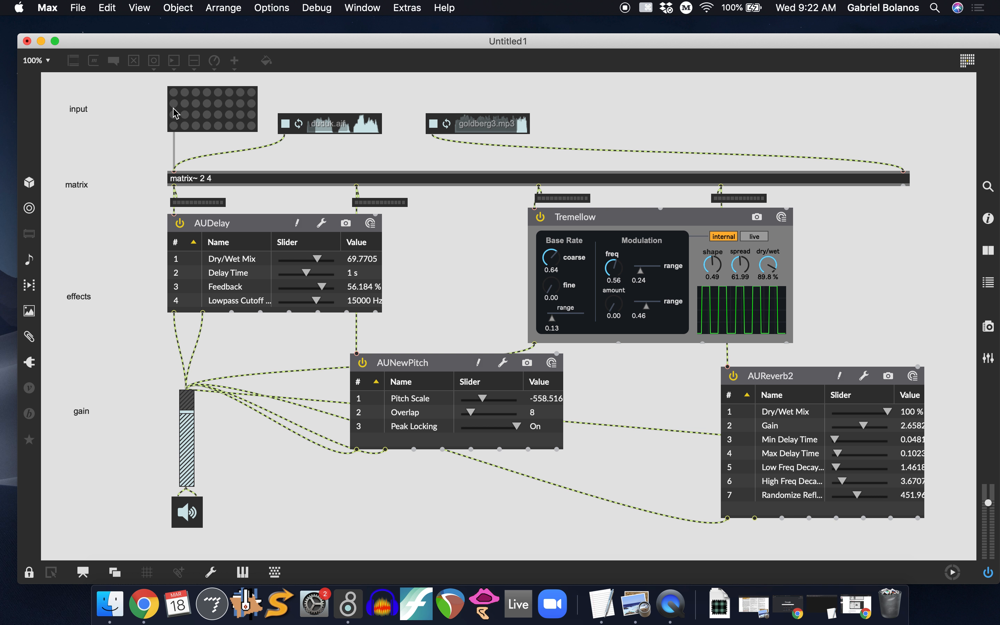
pyautogui.click(174, 94)
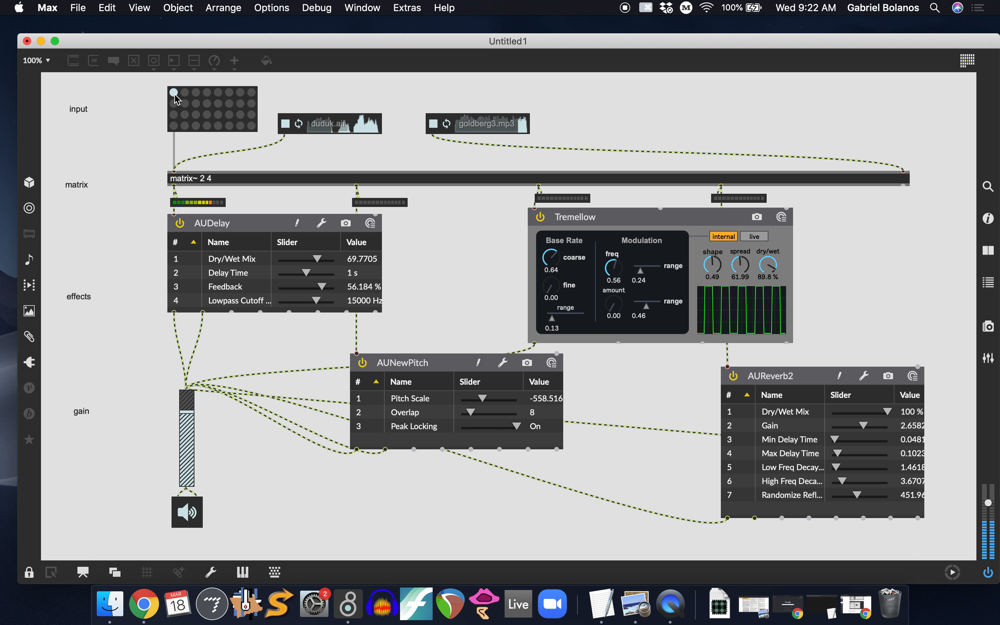
pyautogui.click(175, 94)
pyautogui.click(175, 94)
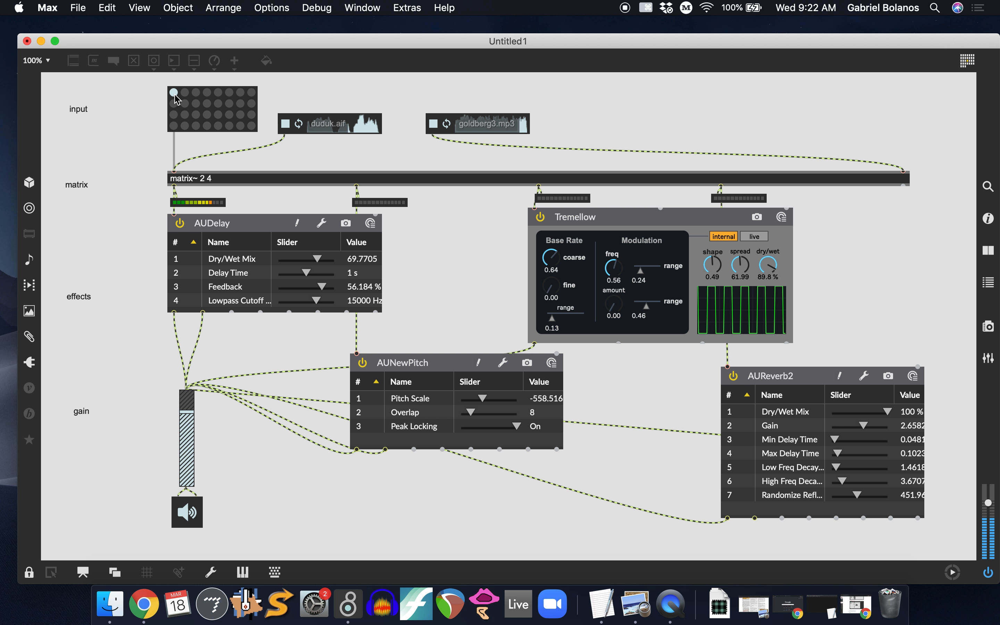
pyautogui.click(175, 94)
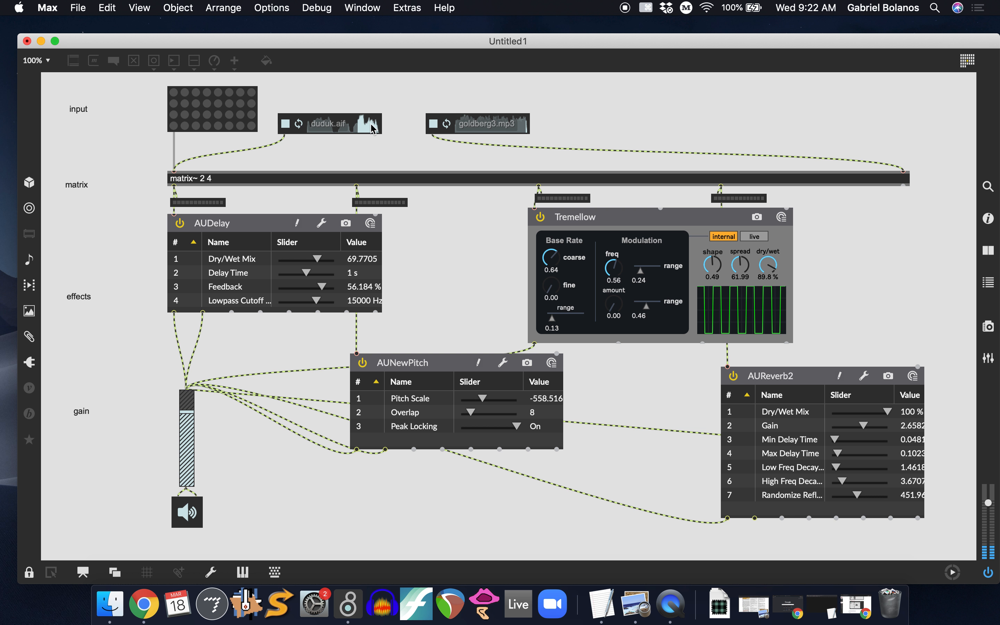
# - Toggle the AUDelay cell for duduk.aif repeatedly to audition the delay, and leave it off
pyautogui.click(175, 91)
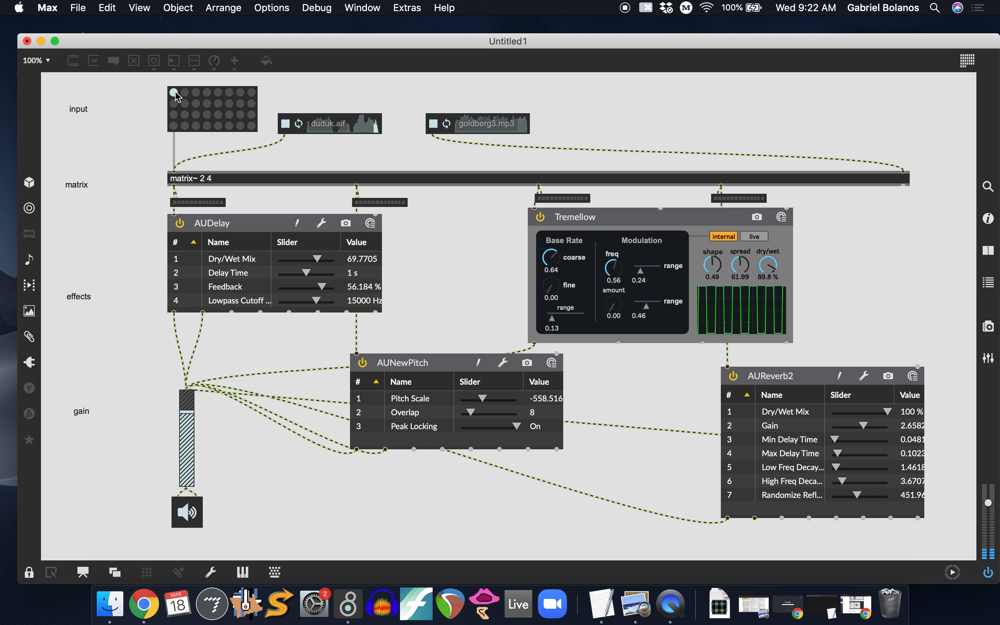
pyautogui.click(175, 91)
pyautogui.click(175, 91)
pyautogui.click(176, 91)
pyautogui.click(175, 92)
pyautogui.click(176, 92)
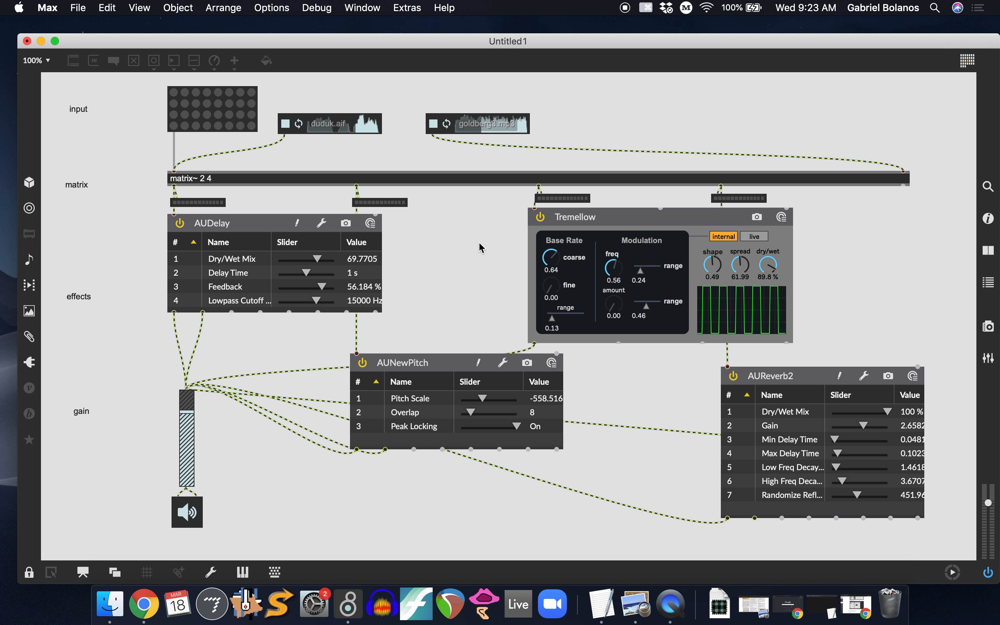
# - Set Tremellow's dry/wet to 90.6 %, unlock the patch and move the duduk.aif player closer to goldberg3.mp3
pyautogui.moveTo(774, 266); pyautogui.dragTo(774, 265)
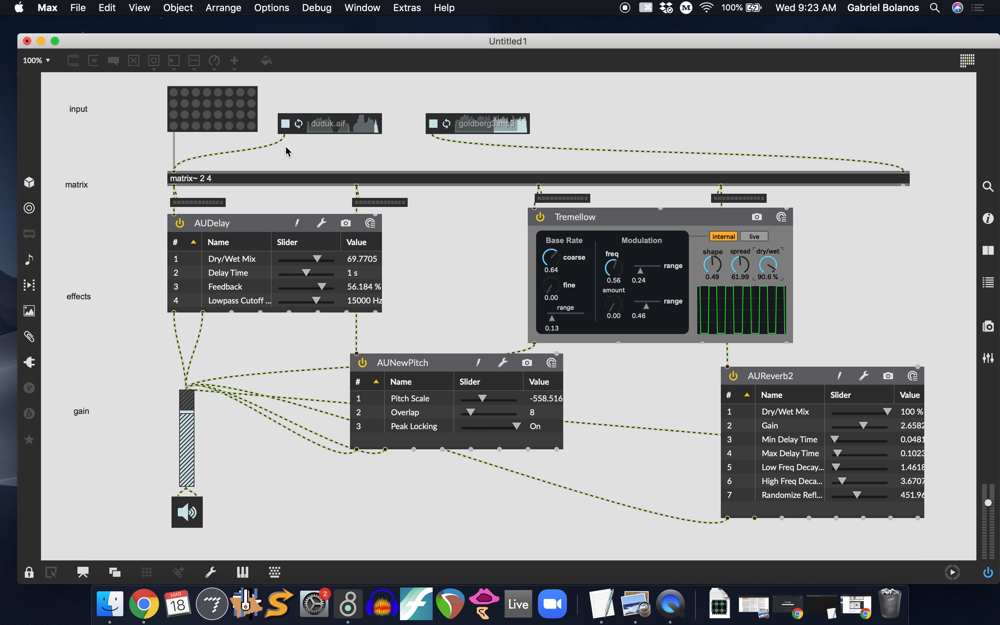
pyautogui.press('super+e')
pyautogui.moveTo(326, 130); pyautogui.dragTo(349, 132)
# - Add an empty message box beside the matrixctrl and connect the matrixctrl's first outlet to the message's second inlet
pyautogui.click(233, 117)
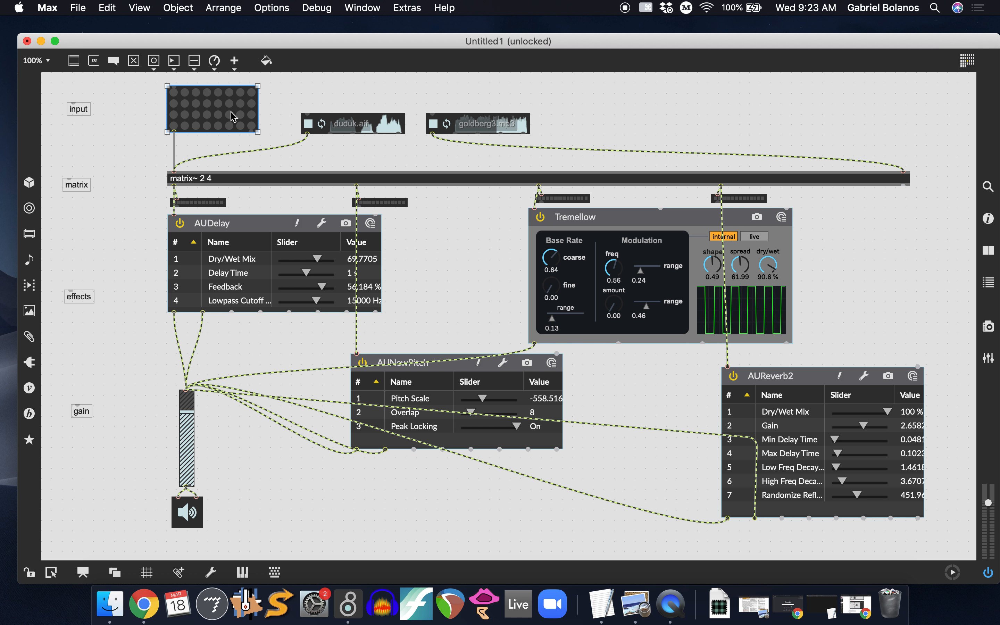
pyautogui.scroll(5, 233, 117)
pyautogui.hscroll(-3, 233, 117)
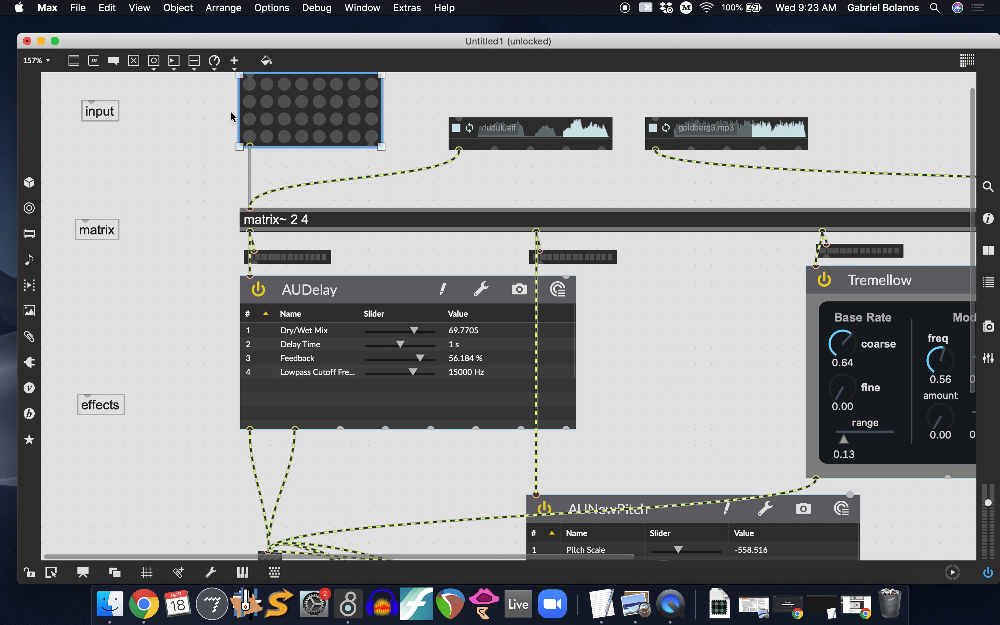
pyautogui.scroll(2, 233, 117)
pyautogui.press('n')
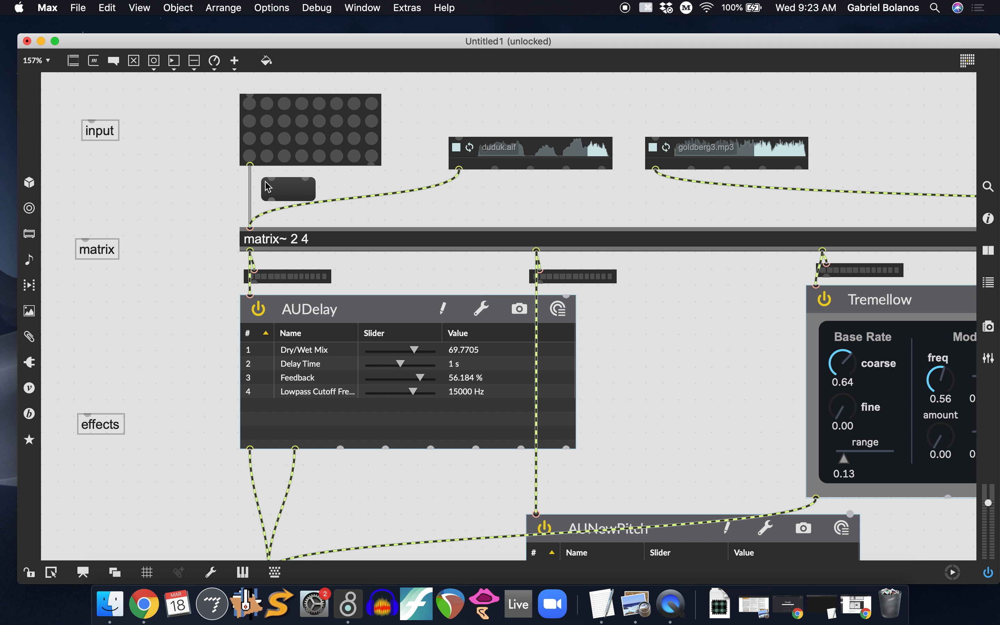
pyautogui.moveTo(293, 199); pyautogui.dragTo(188, 196)
pyautogui.moveTo(250, 165); pyautogui.dragTo(198, 191)
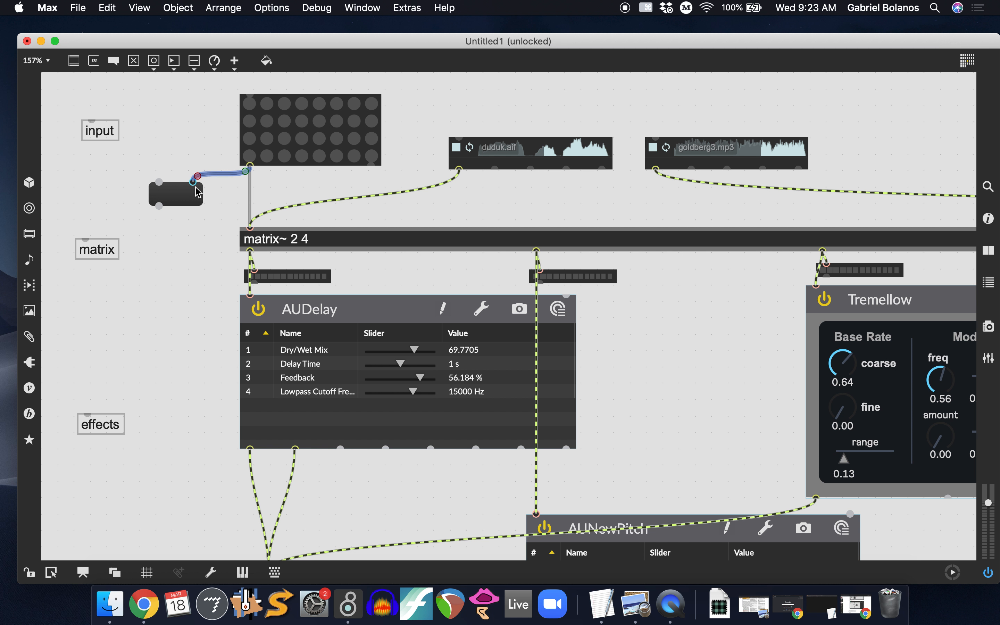
# - Lock the patch, toggle the first matrixctrl cell on and off to examine its output in the message box, and unlock the patch
pyautogui.press('super+e')
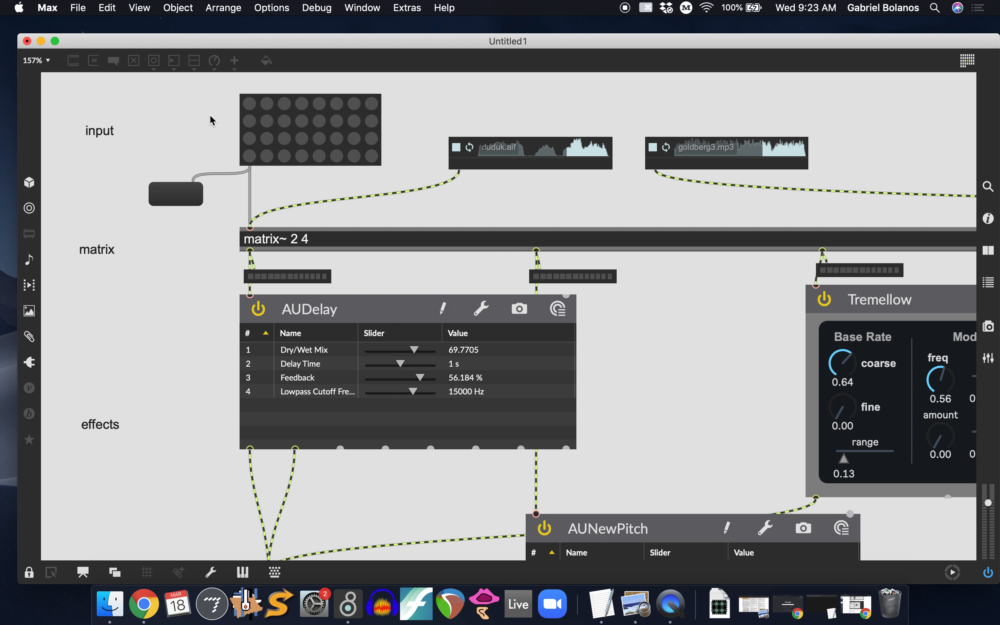
pyautogui.click(250, 104)
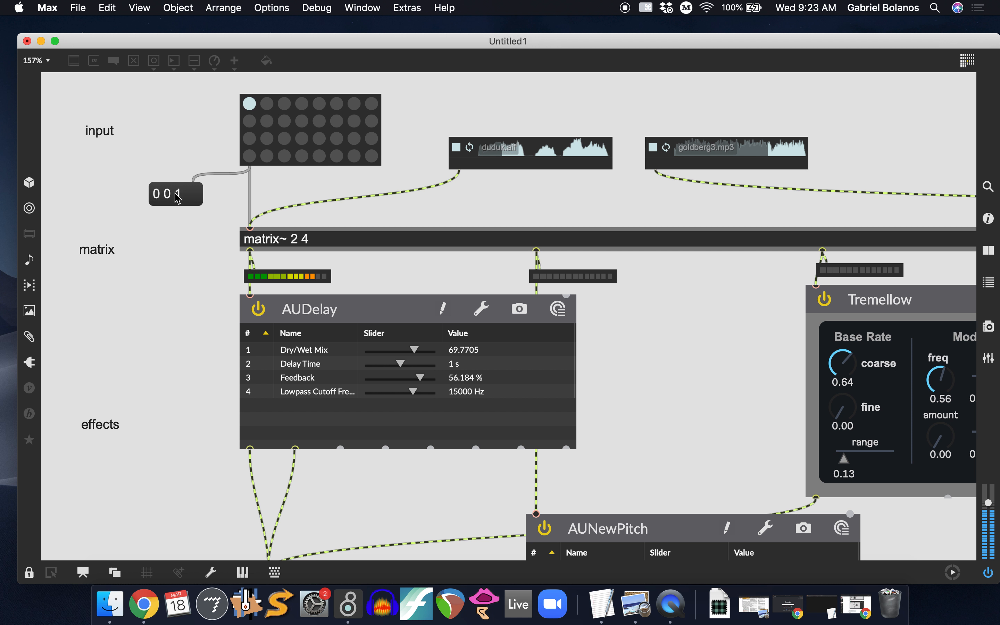
pyautogui.click(250, 104)
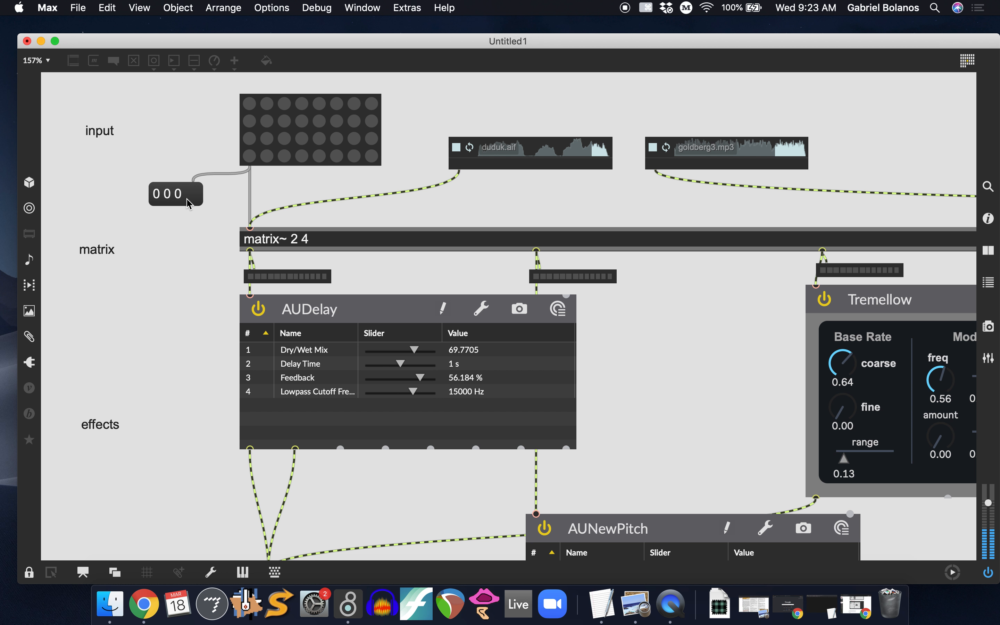
pyautogui.press('super+e')
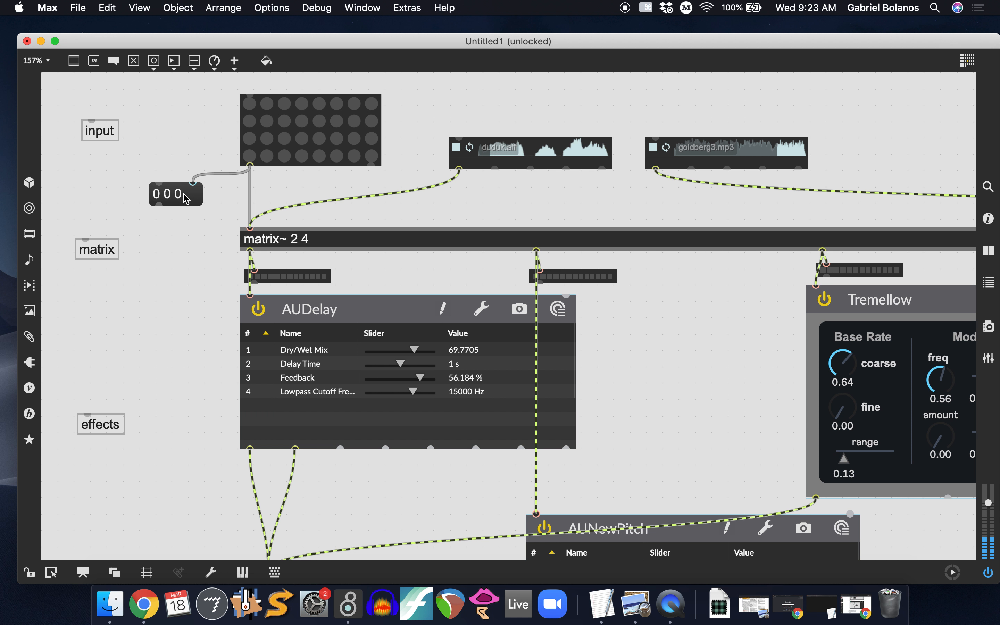
# - Move the message box up beside the matrixctrl and add a comment reading "column, row, on/off" beneath it
pyautogui.moveTo(185, 198); pyautogui.dragTo(187, 153)
pyautogui.click(149, 185)
pyautogui.write('nc')
pyautogui.write('olum')
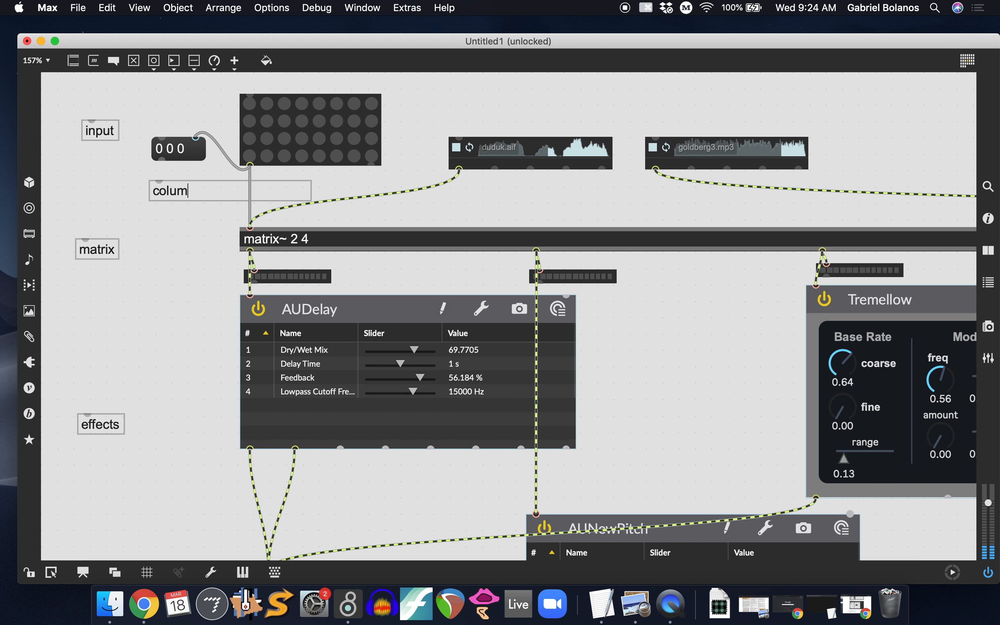
pyautogui.write('n, row, on/off')
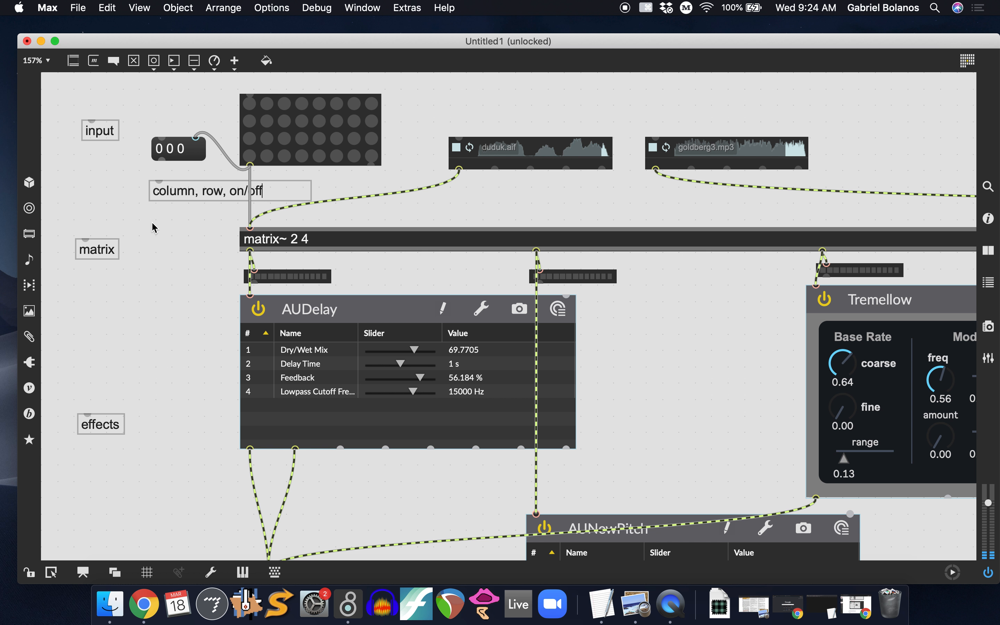
pyautogui.click(154, 227)
# - Shift the "column, row, on/off" comment away from the patch cord and fit its box to the text
pyautogui.moveTo(185, 190); pyautogui.dragTo(154, 190)
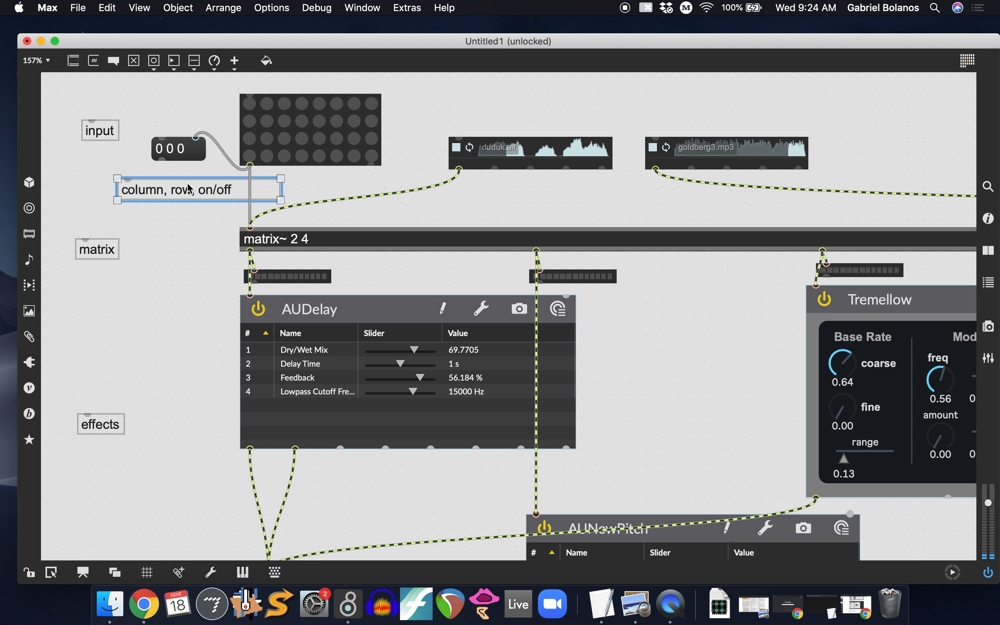
pyautogui.press('super+j')
pyautogui.click(202, 235)
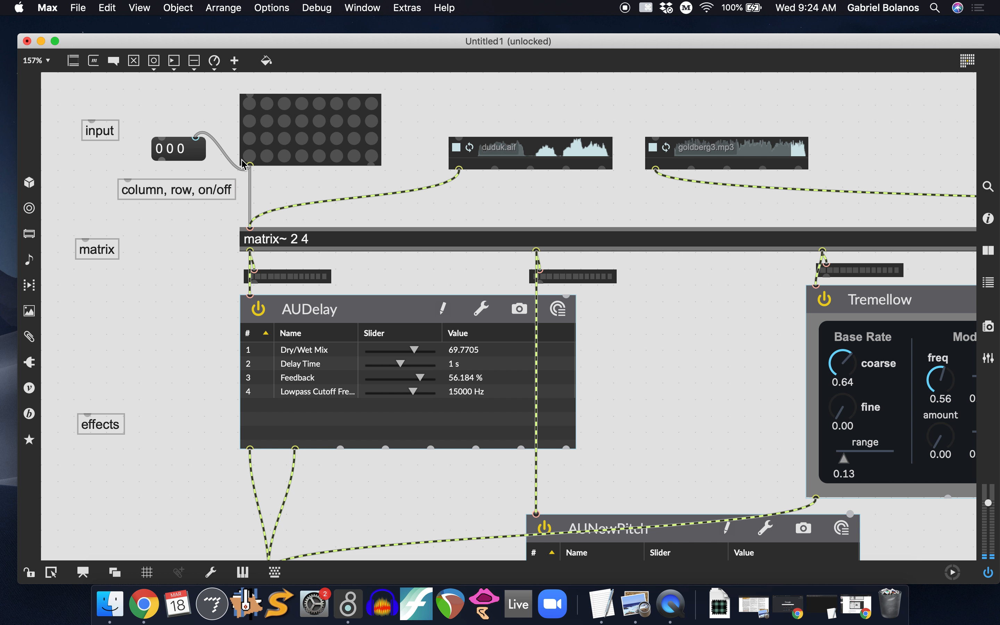
# - Lock the patch and toggle the first-column matrixctrl cells in rows 0, 2 and 1 to compare their messages and routing
pyautogui.press('super+e')
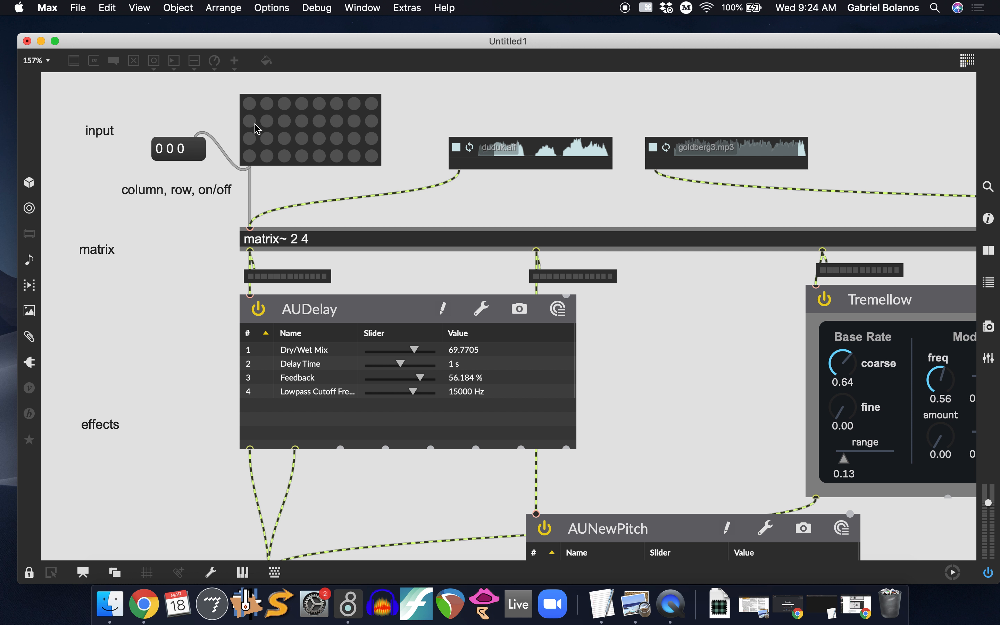
pyautogui.click(249, 108)
pyautogui.click(249, 108)
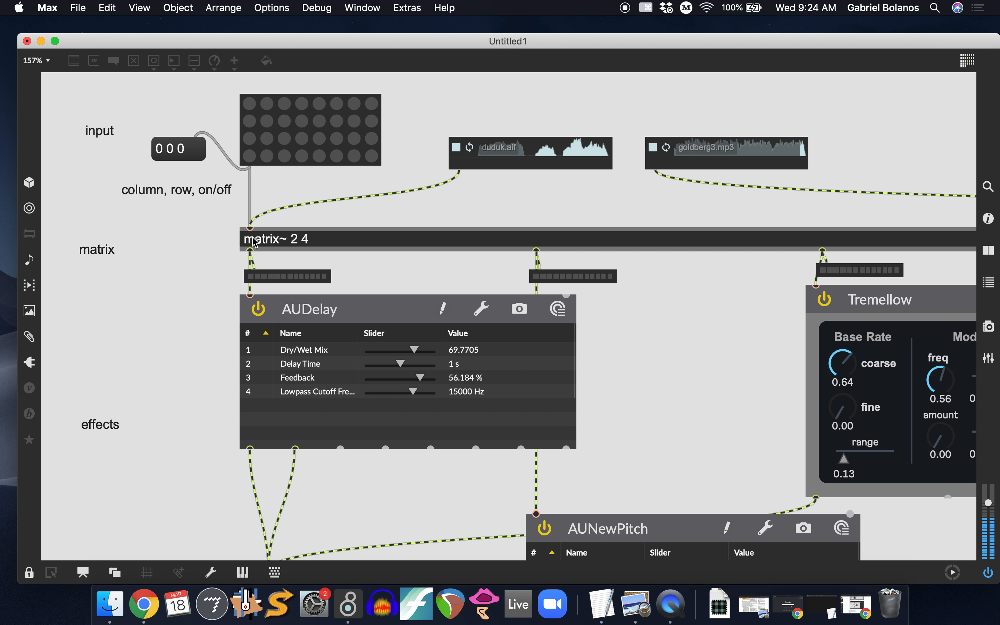
pyautogui.click(250, 139)
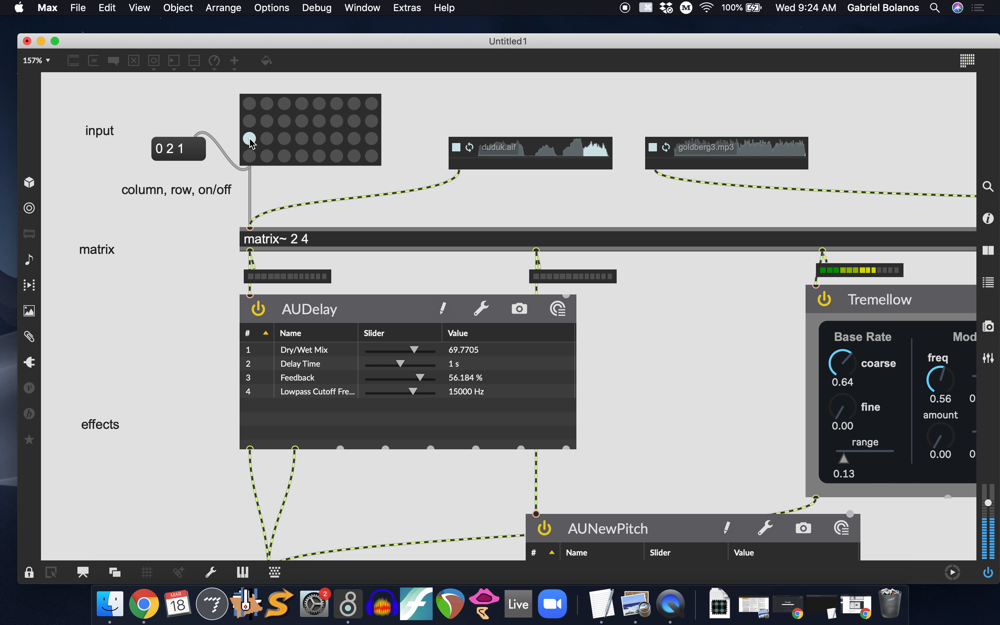
pyautogui.click(250, 140)
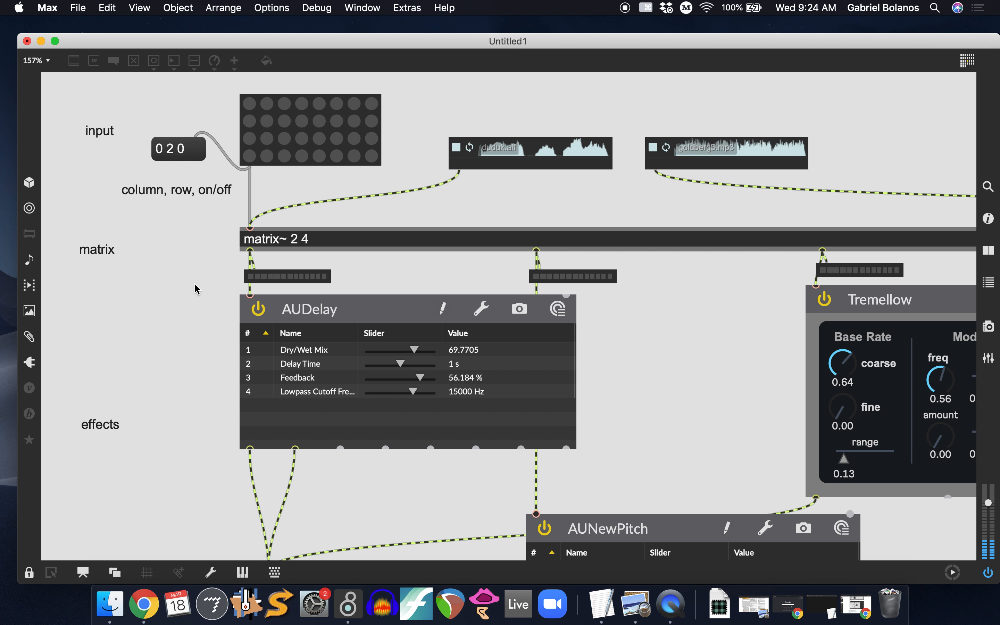
pyautogui.click(250, 121)
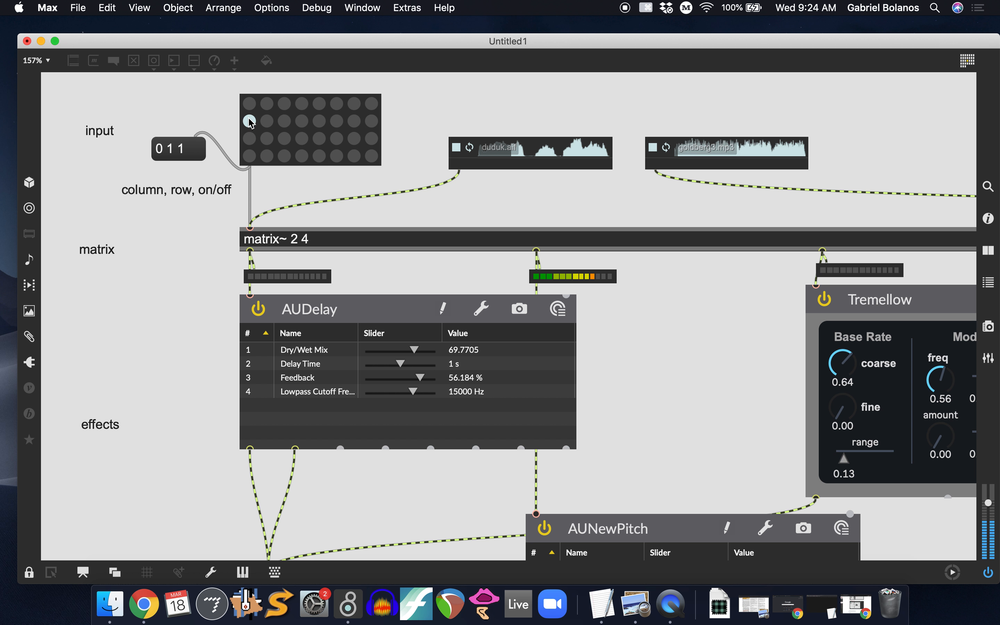
pyautogui.click(249, 121)
pyautogui.scroll(-7, 184, 285)
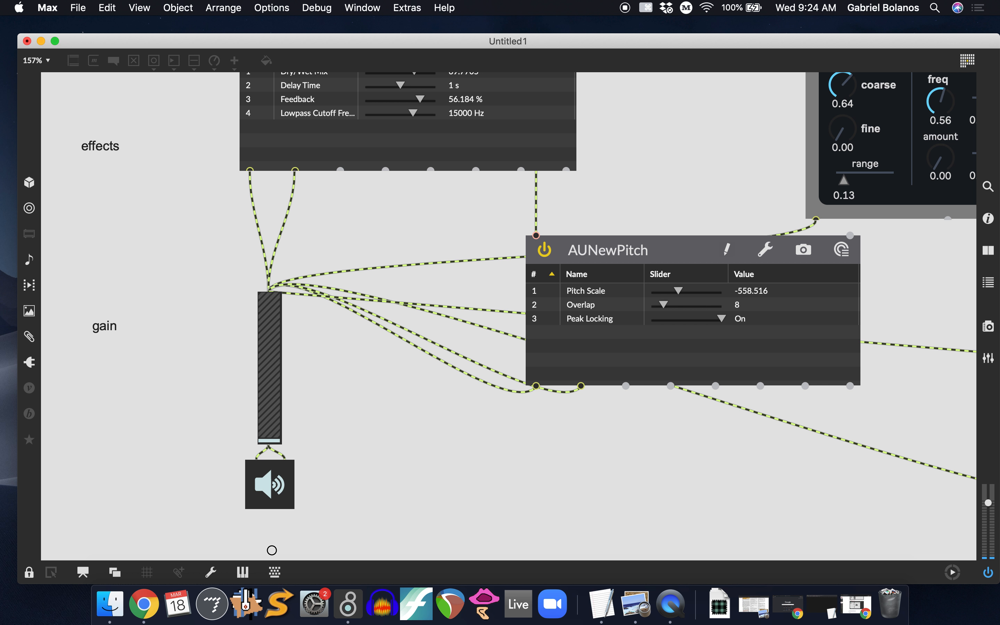
pyautogui.scroll(7, 209, 214)
pyautogui.click(243, 104)
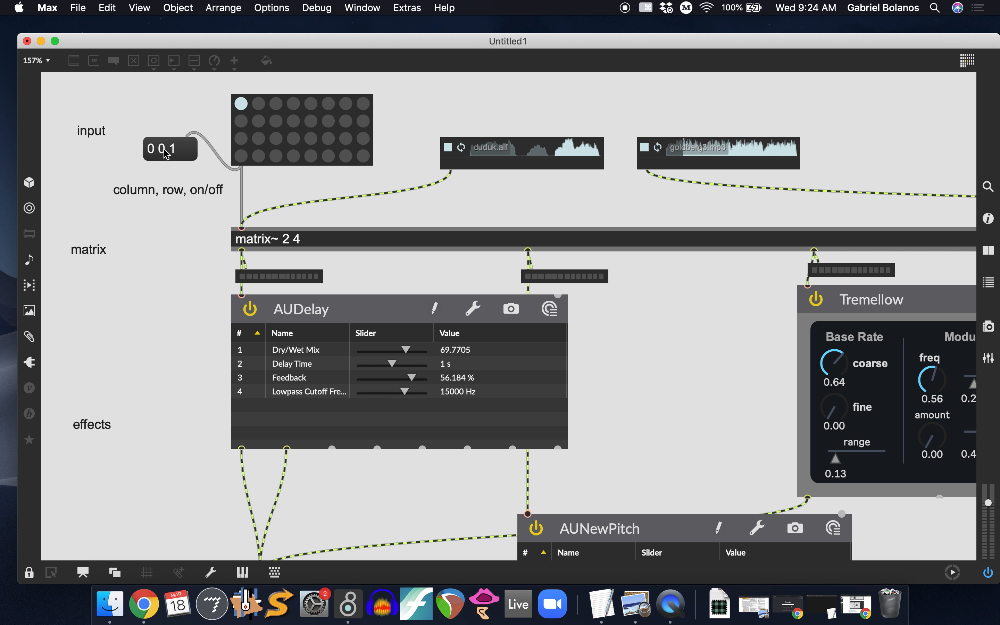
pyautogui.click(241, 104)
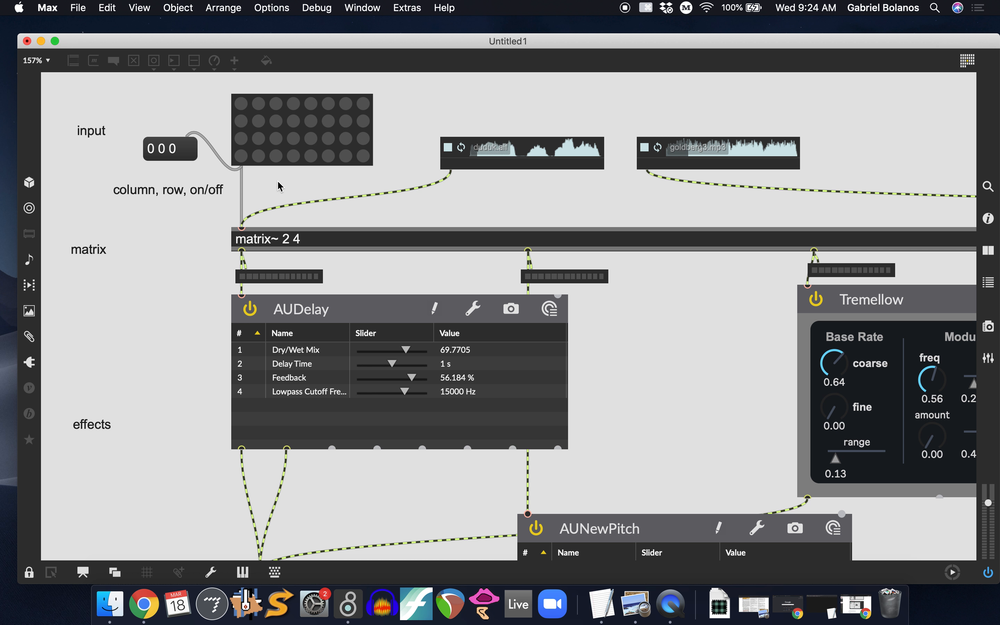
# - Add a message box 0 0 1 wired to matrix~'s first inlet, send it, and reset the route with the first matrixctrl cell
pyautogui.press('super+e')
pyautogui.write('m')
pyautogui.write('0 0 1')
pyautogui.click(369, 208)
pyautogui.moveTo(287, 204); pyautogui.dragTo(244, 225)
pyautogui.press('super+e')
pyautogui.click(295, 195)
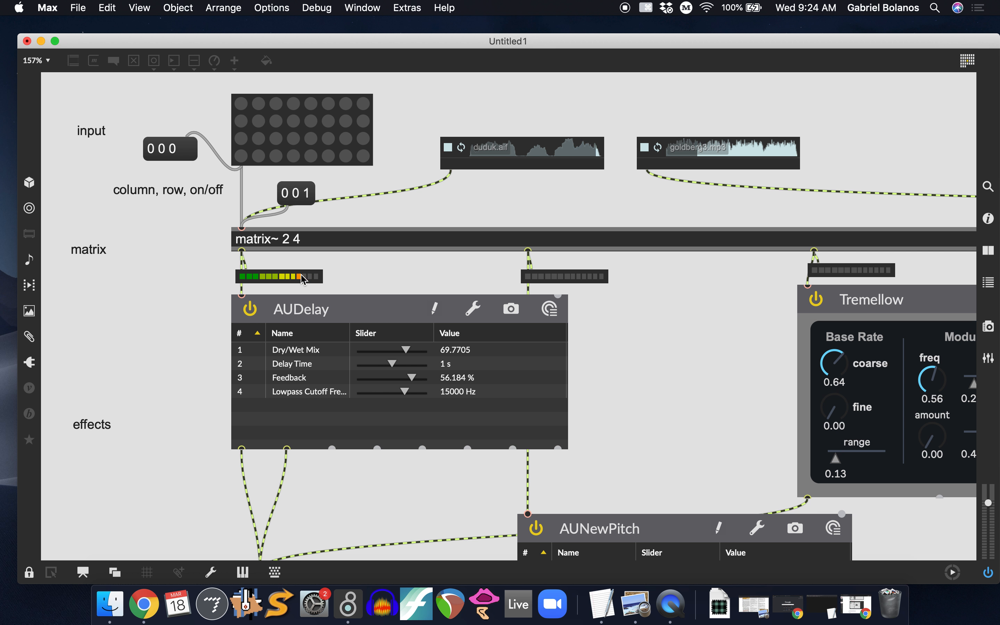
pyautogui.click(242, 105)
pyautogui.click(241, 105)
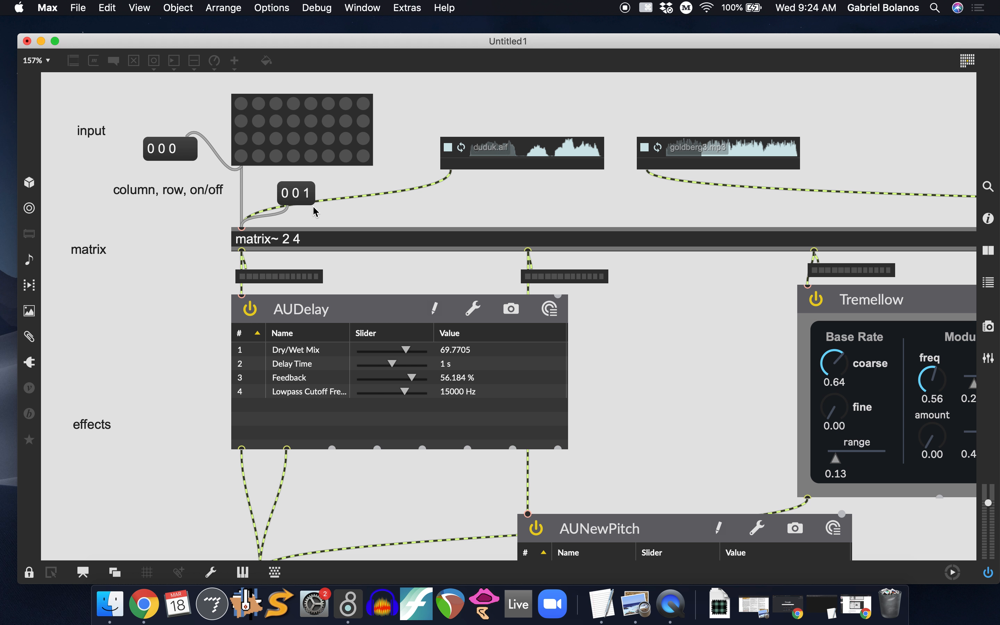
# - Change the message wired to matrix~ to 0 1 1, lock the patch and send the message
pyautogui.press('super+e')
pyautogui.click(308, 195)
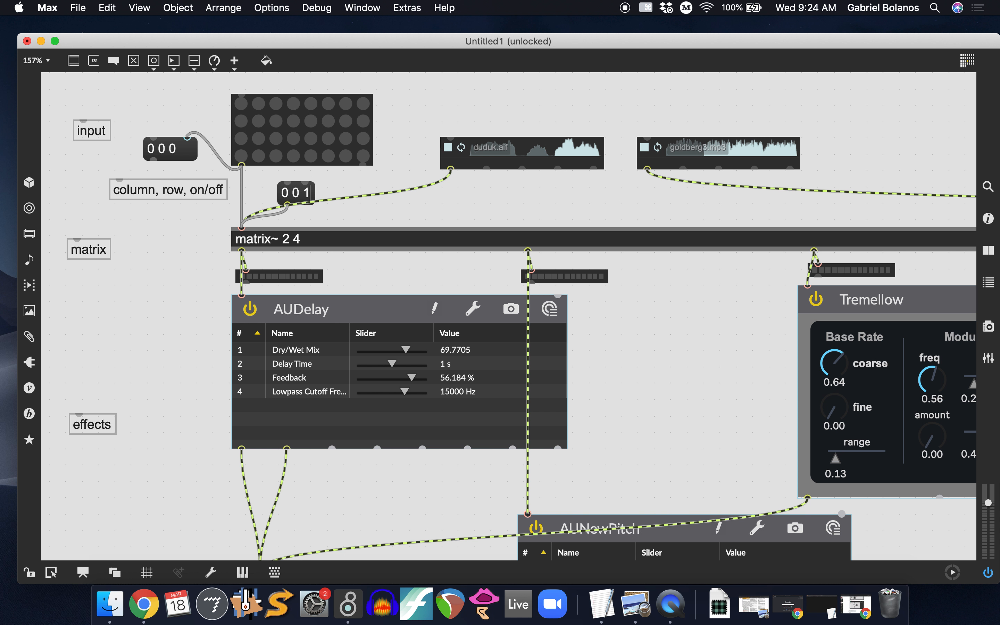
pyautogui.press('BackSpace')
pyautogui.press('BackSpace')
pyautogui.press('Return')
pyautogui.press('super+e')
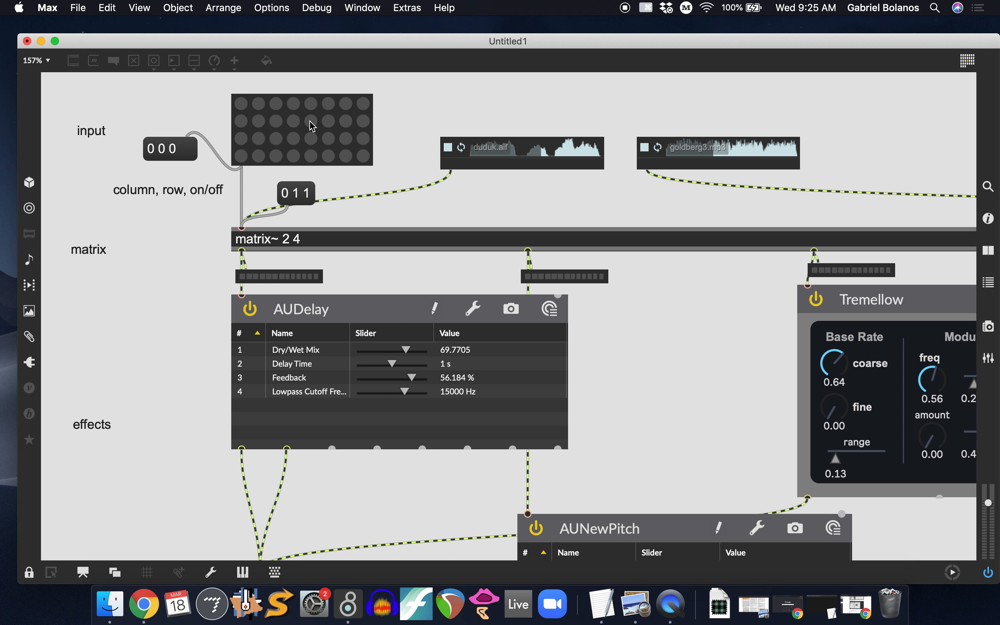
pyautogui.click(304, 200)
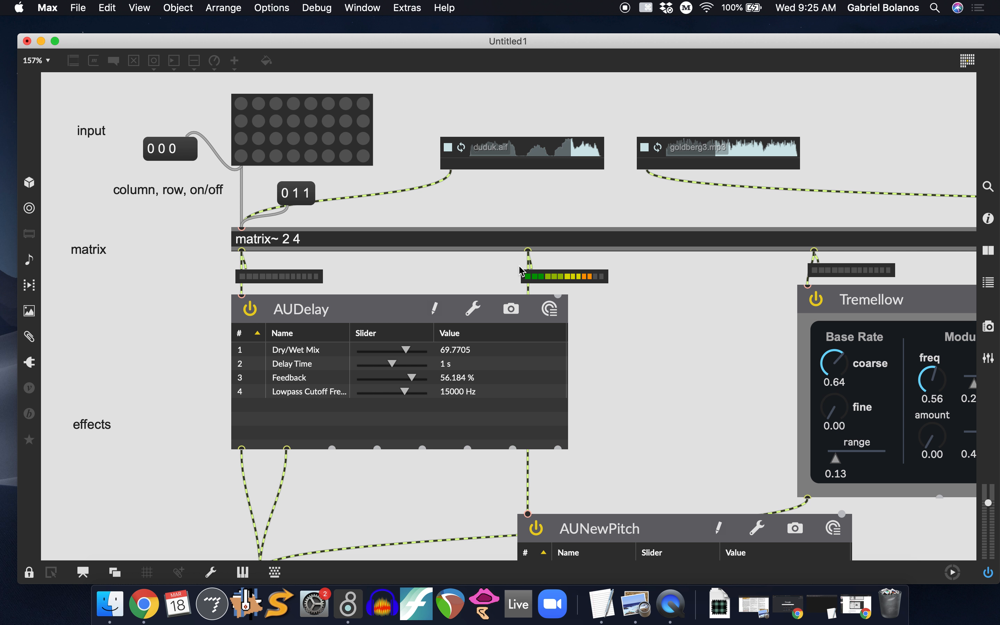
# - Unlock the patch, delete the 0 1 1 message box and lock the patch again
pyautogui.press('super+e')
pyautogui.click(305, 197)
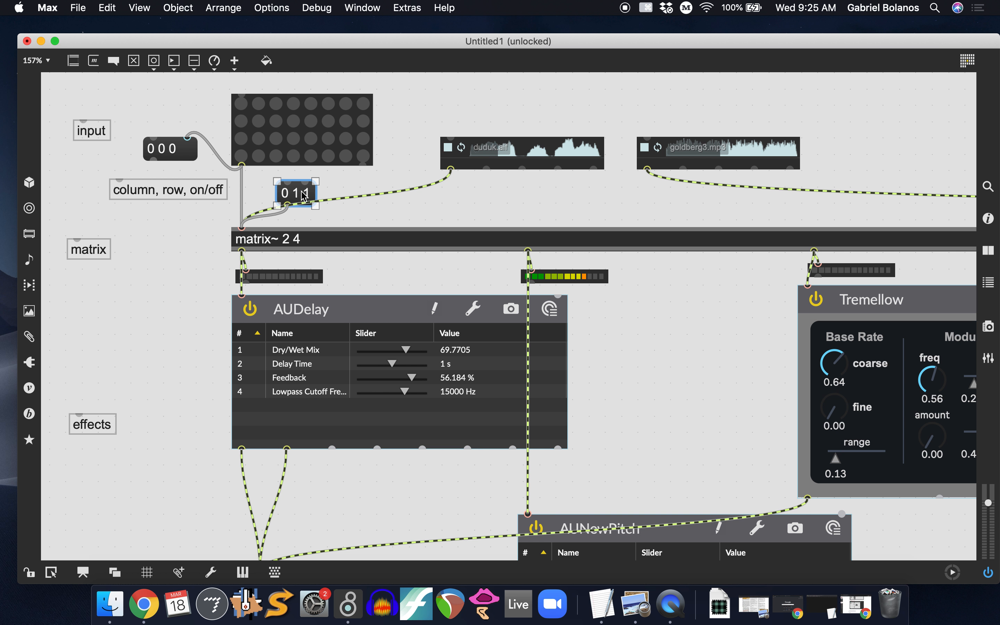
pyautogui.press('BackSpace')
pyautogui.press('super+e')
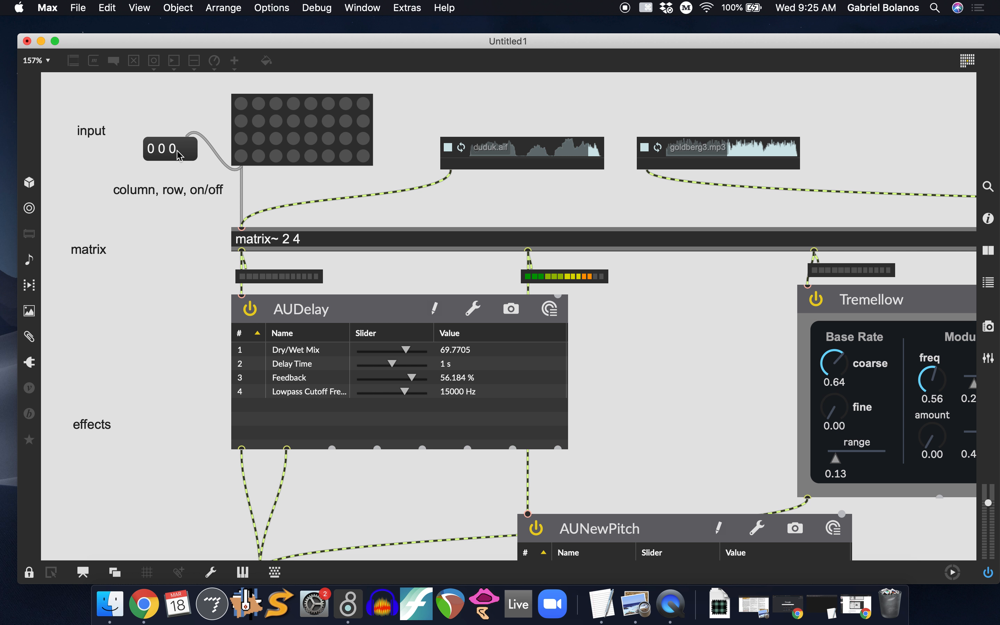
# - Toggle all four cells in the matrixctrl's first column on and off, examining the message and meter for each
pyautogui.click(241, 105)
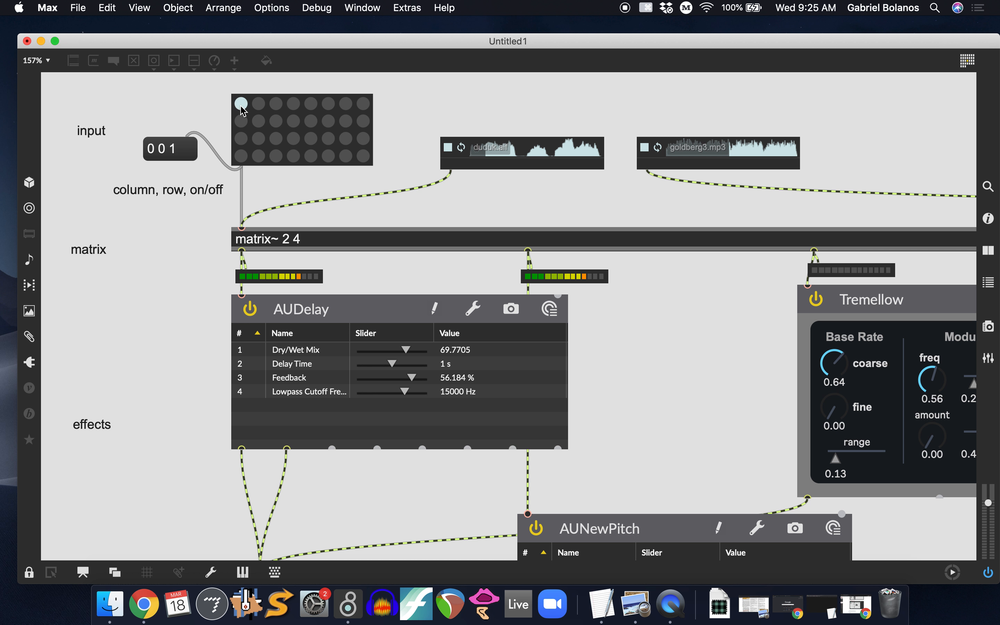
pyautogui.click(243, 109)
pyautogui.click(243, 122)
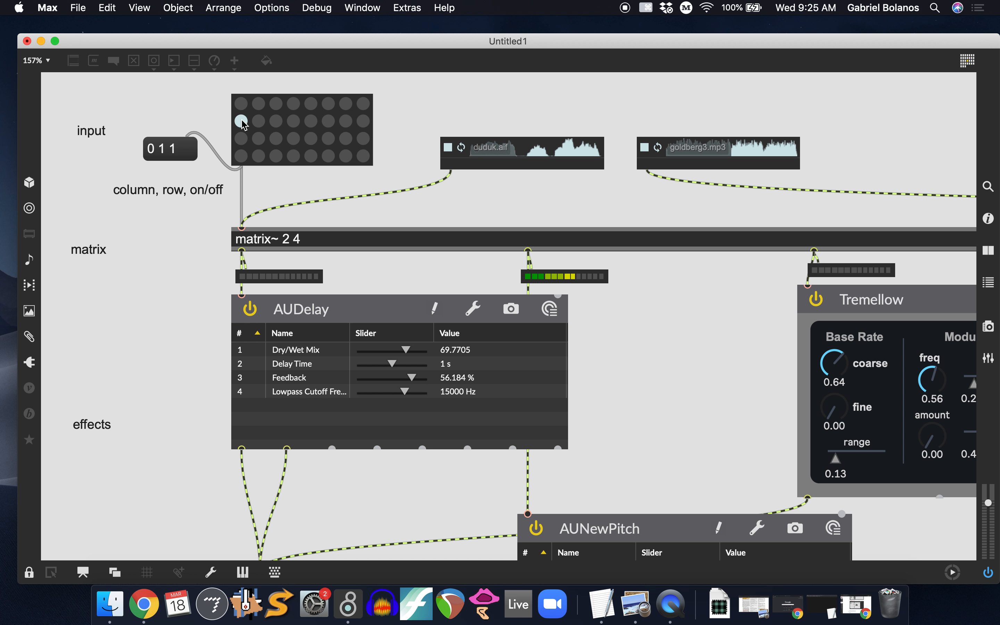
pyautogui.click(242, 122)
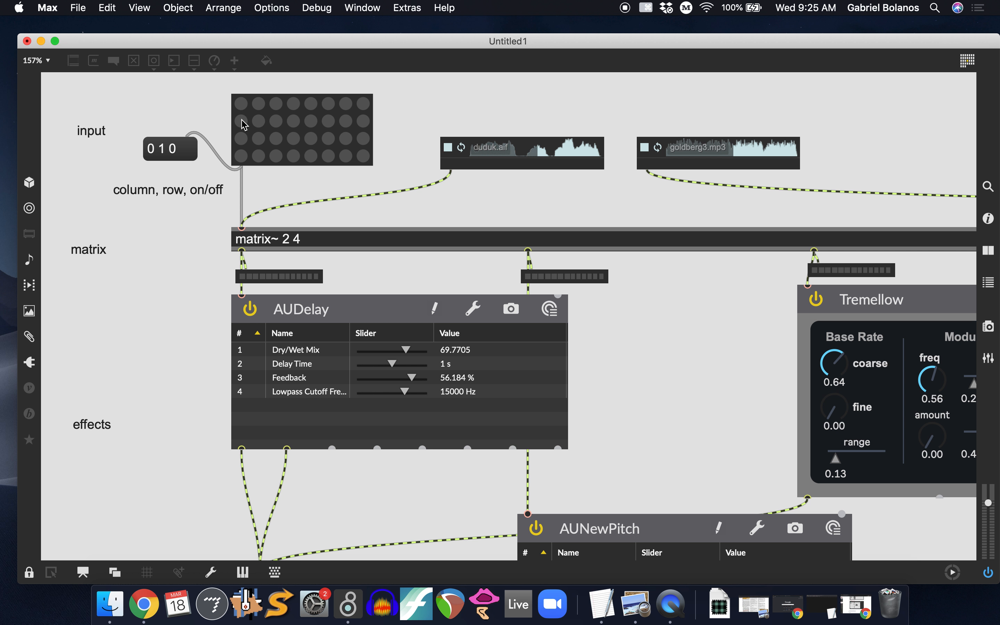
pyautogui.click(244, 139)
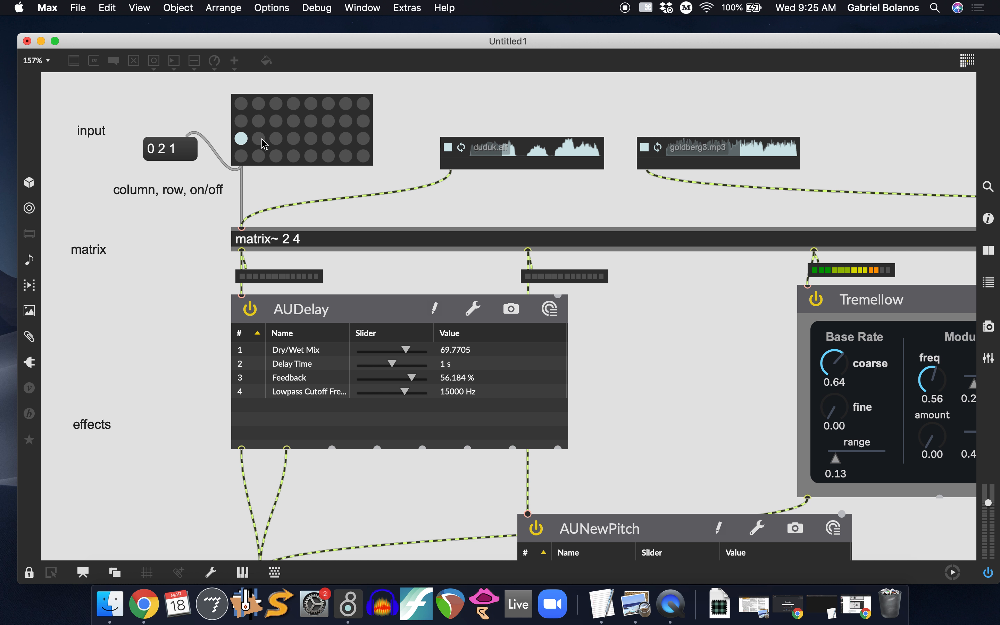
pyautogui.click(242, 139)
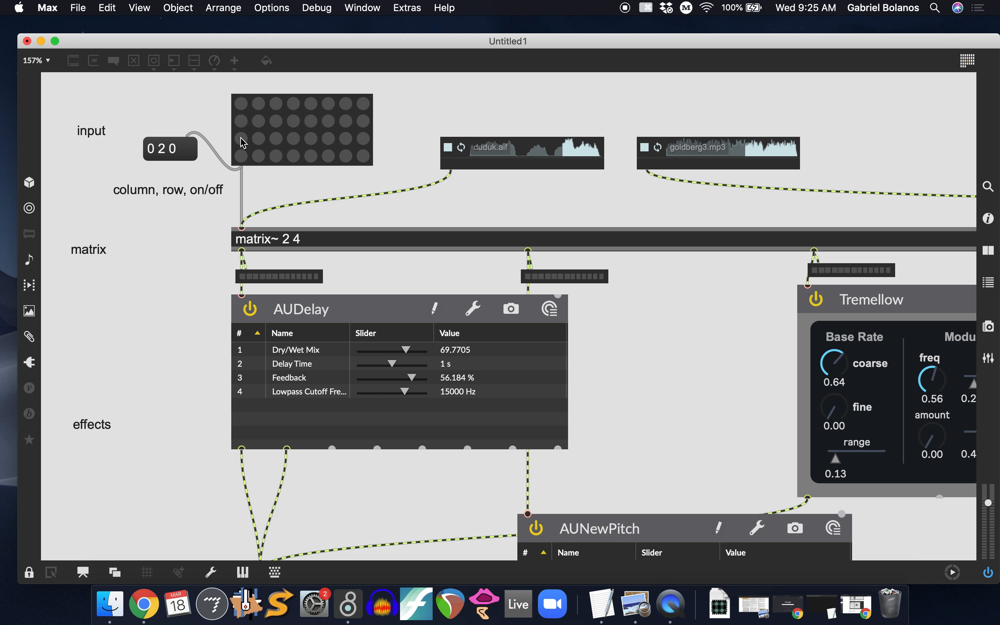
pyautogui.click(242, 156)
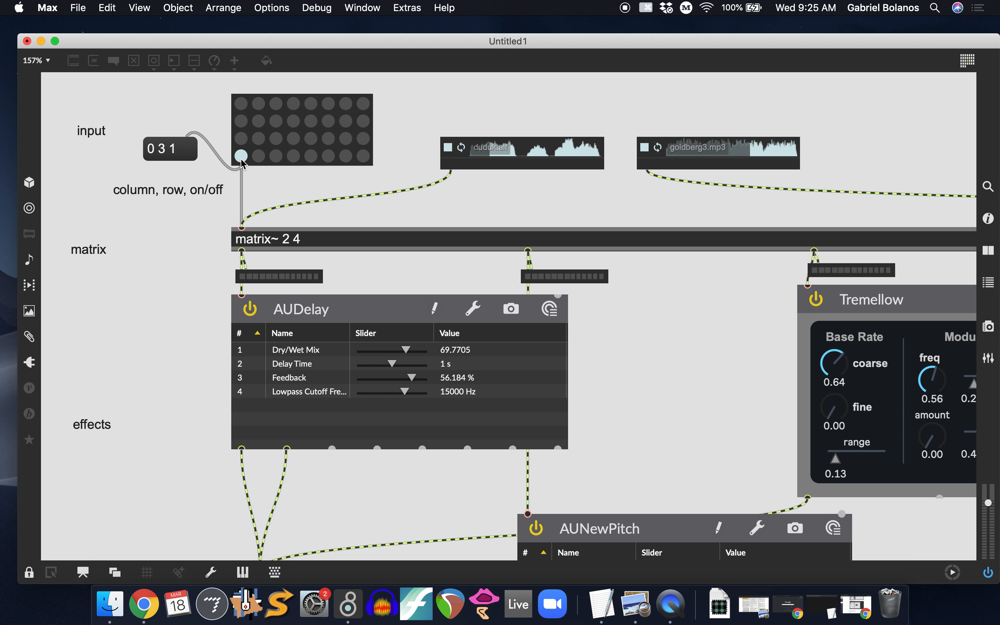
pyautogui.click(241, 156)
# - Toggle the matrixctrl's second-column cells on and off from row 3 up to row 0, examining each message
pyautogui.click(259, 156)
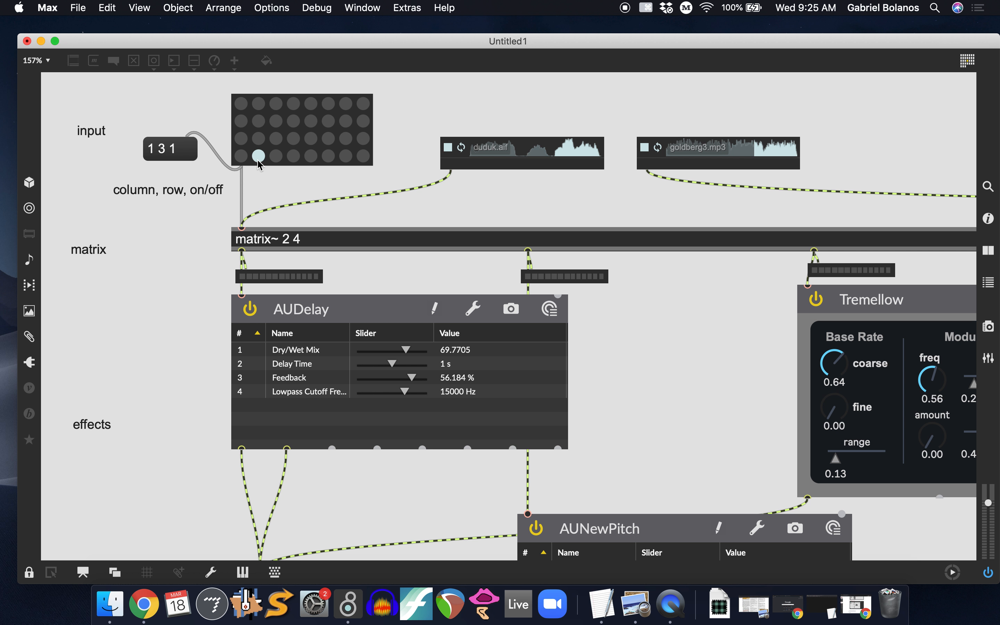
pyautogui.click(259, 156)
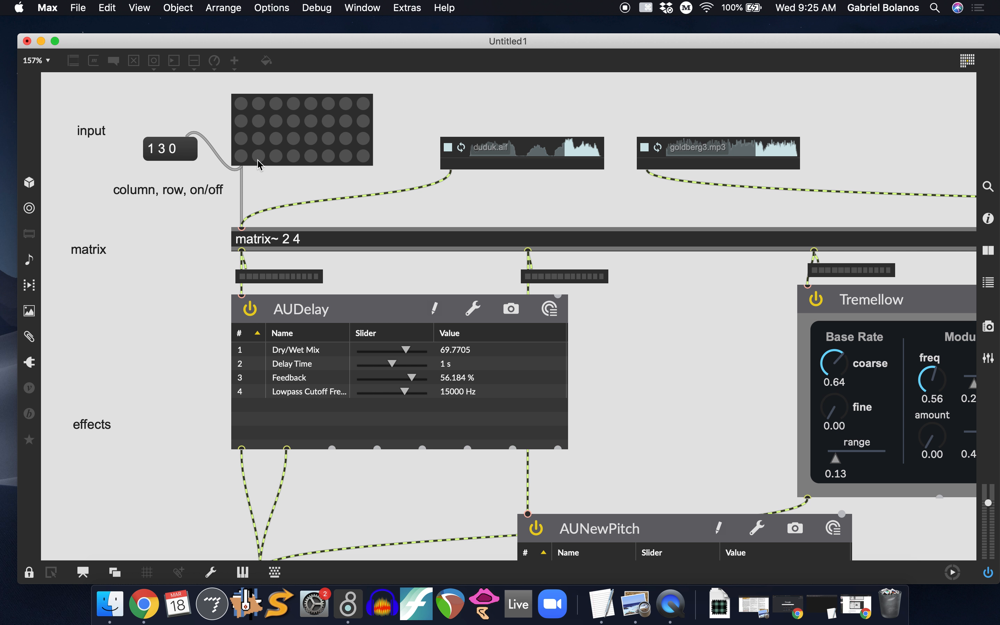
pyautogui.click(259, 139)
pyautogui.click(257, 128)
pyautogui.click(258, 125)
pyautogui.click(259, 123)
pyautogui.click(259, 109)
pyautogui.click(259, 110)
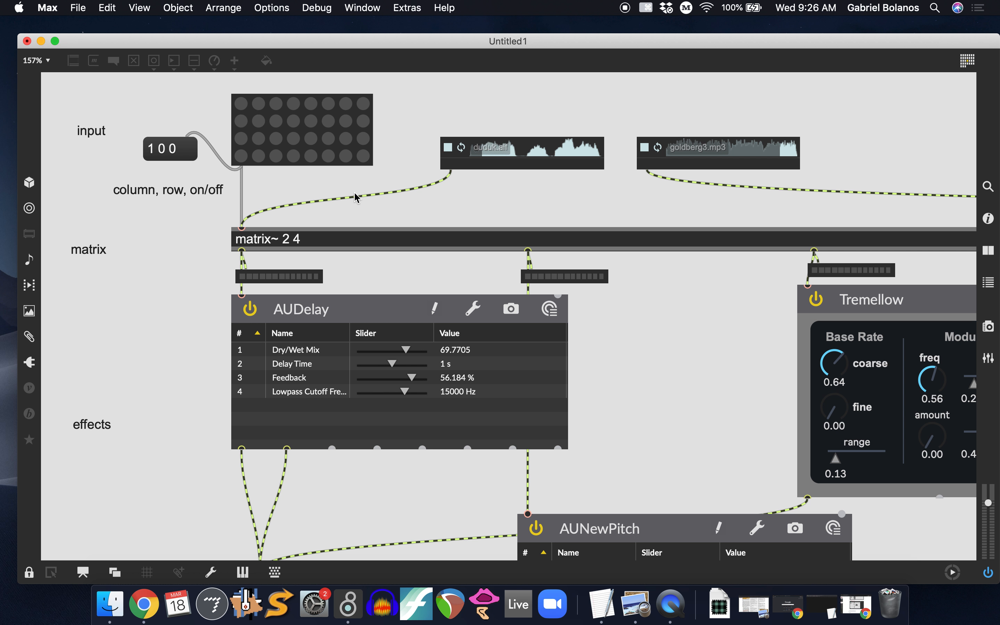
# - Unlock the patch and add a connection-gain argument of 1. to the matrix object so it reads matrix~ 2 4 1
pyautogui.press('super+e')
pyautogui.doubleClick(342, 238)
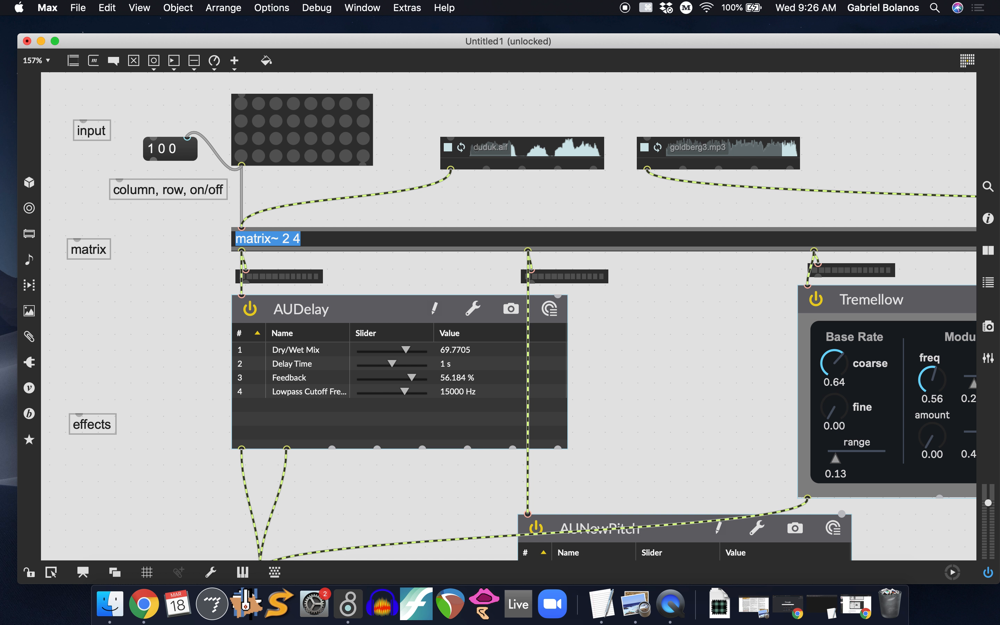
pyautogui.click(341, 238)
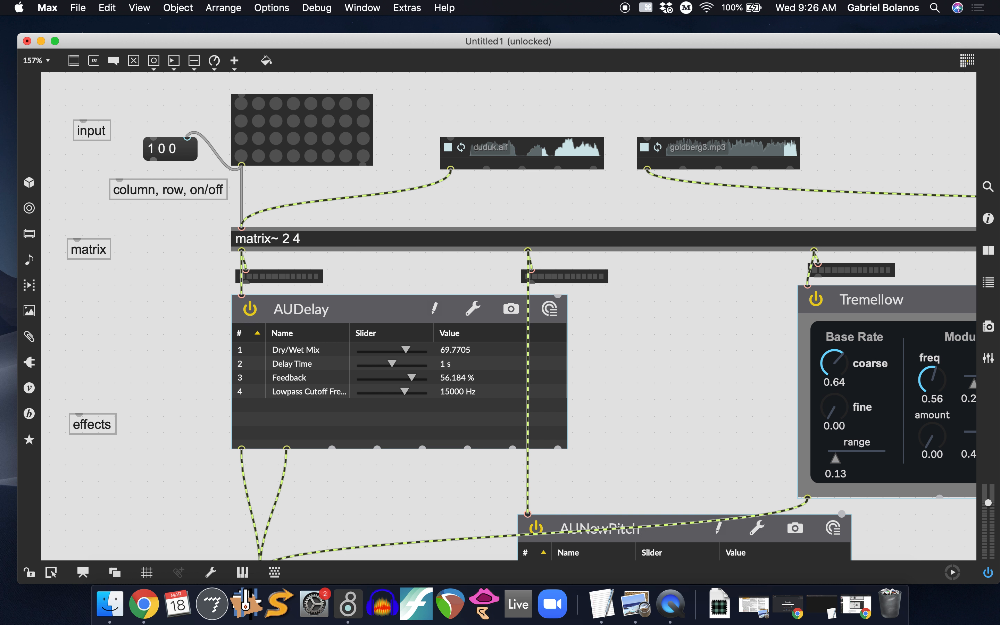
pyautogui.write('1')
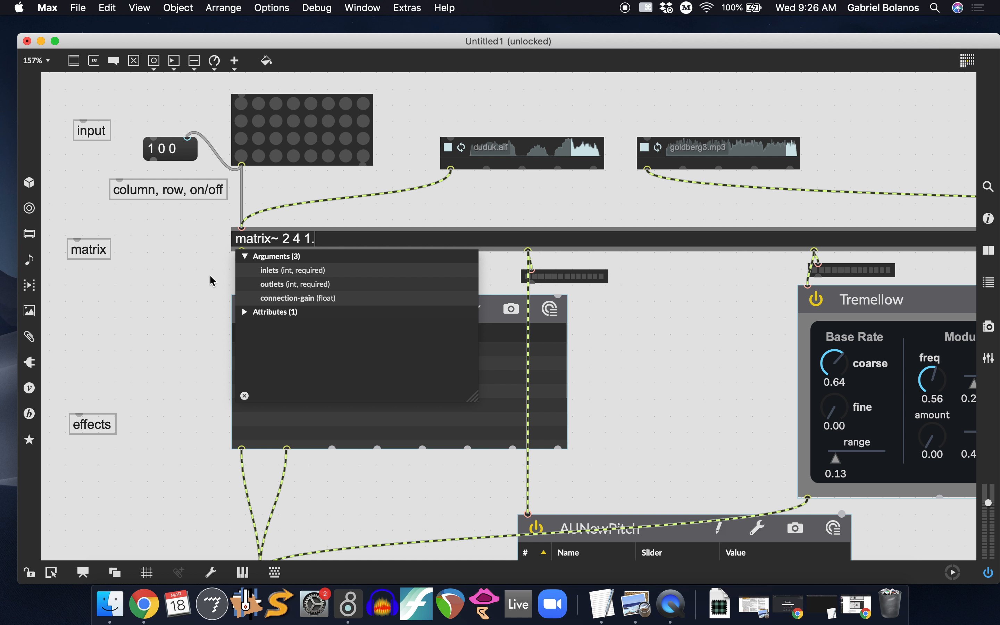
pyautogui.write('.')
pyautogui.click(164, 280)
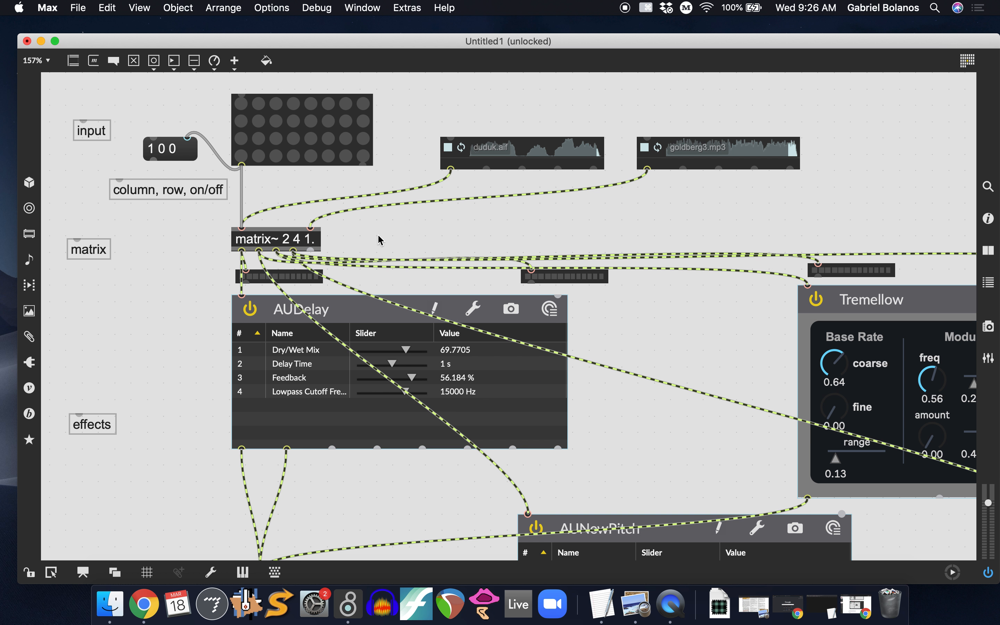
# - Widen the matrix~ 2 4 1. object until it spans all four effects, and lock the patch
pyautogui.scroll(-5, 380, 239)
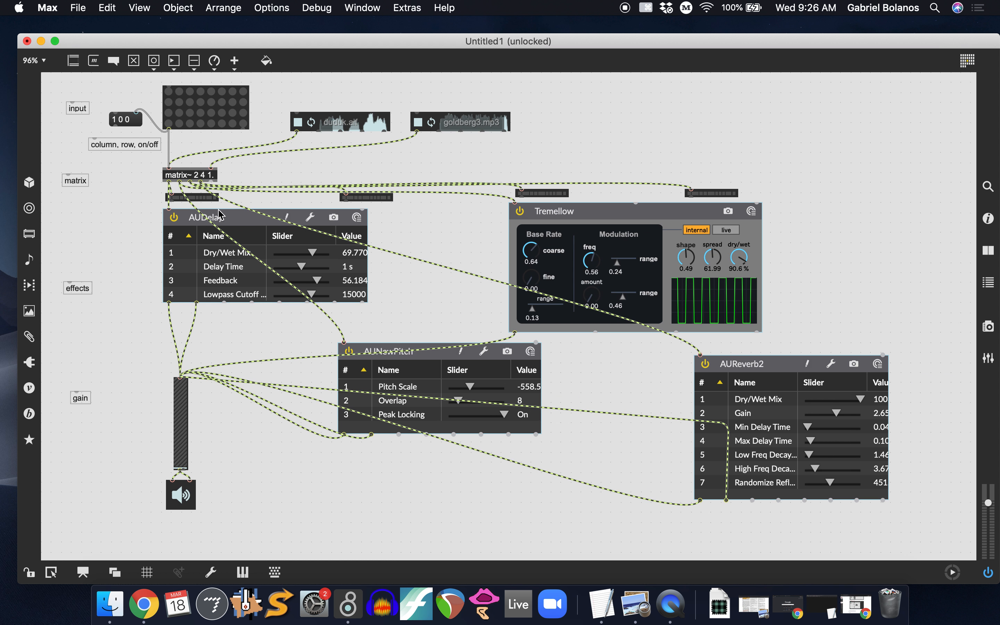
pyautogui.click(198, 177)
pyautogui.moveTo(217, 180); pyautogui.dragTo(883, 169)
pyautogui.click(755, 104)
pyautogui.press('super+e')
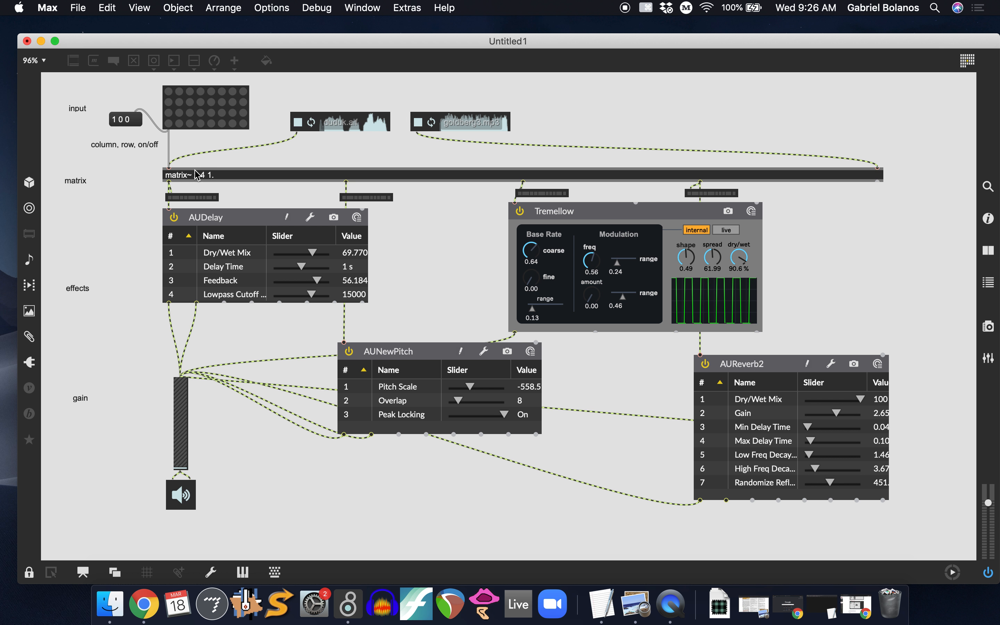
pyautogui.scroll(4, 197, 175)
pyautogui.hscroll(-3, 197, 175)
pyautogui.scroll(2, 196, 176)
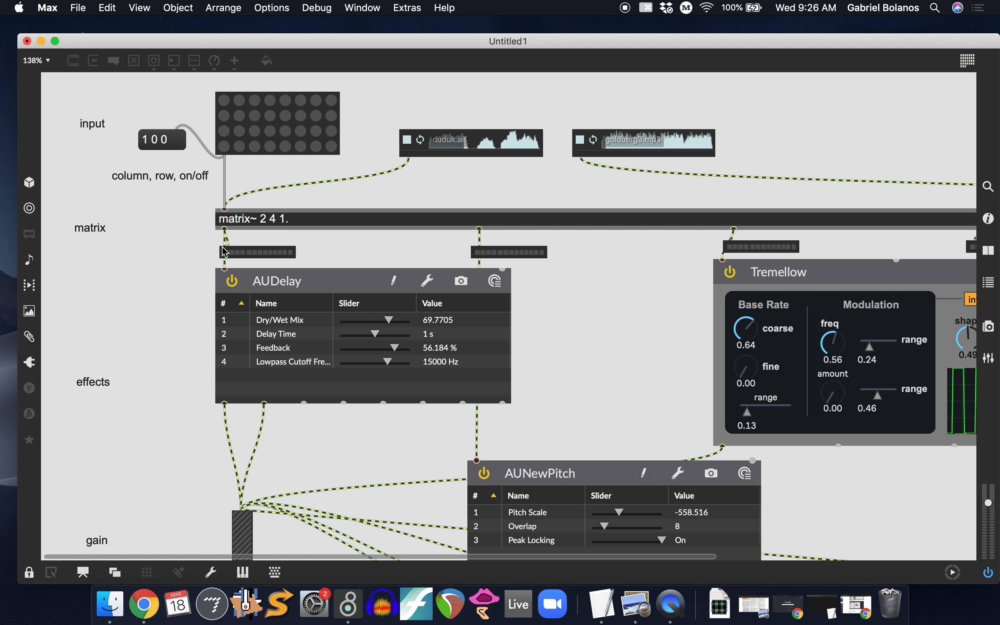
# - Toggle the matrixctrl's first-column row 0 cell on and off and switch on the row 1 cell, examining the message for each
pyautogui.click(225, 104)
pyautogui.click(224, 104)
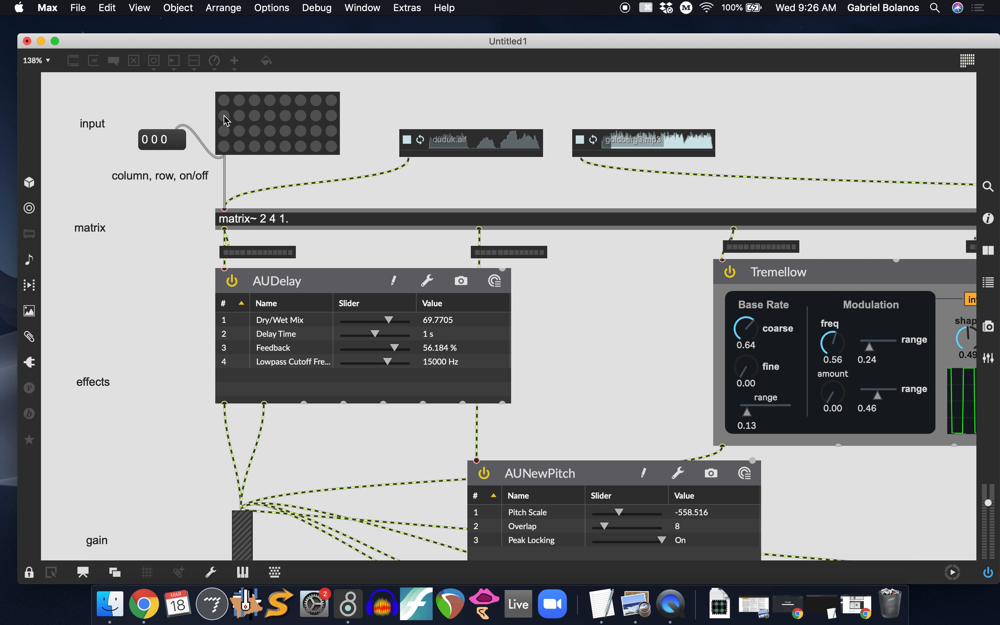
pyautogui.click(225, 116)
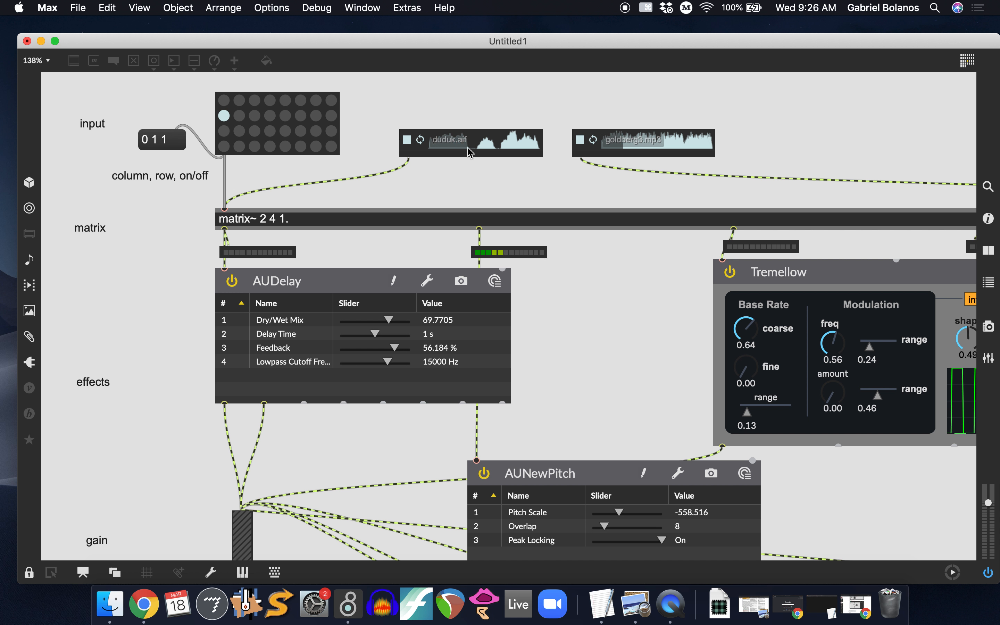
# - Unlock the patch and move the duduk.aif and goldberg3.mp3 players up and apart, clearing space above the matrix object
pyautogui.press('super+e')
pyautogui.moveTo(456, 130); pyautogui.dragTo(426, 100)
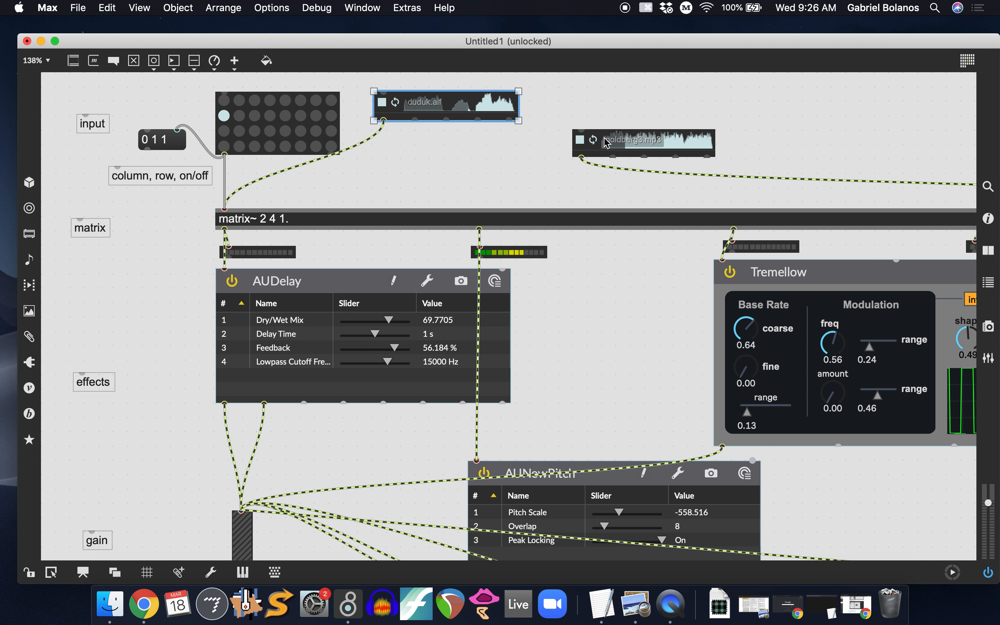
pyautogui.moveTo(606, 141); pyautogui.dragTo(714, 104)
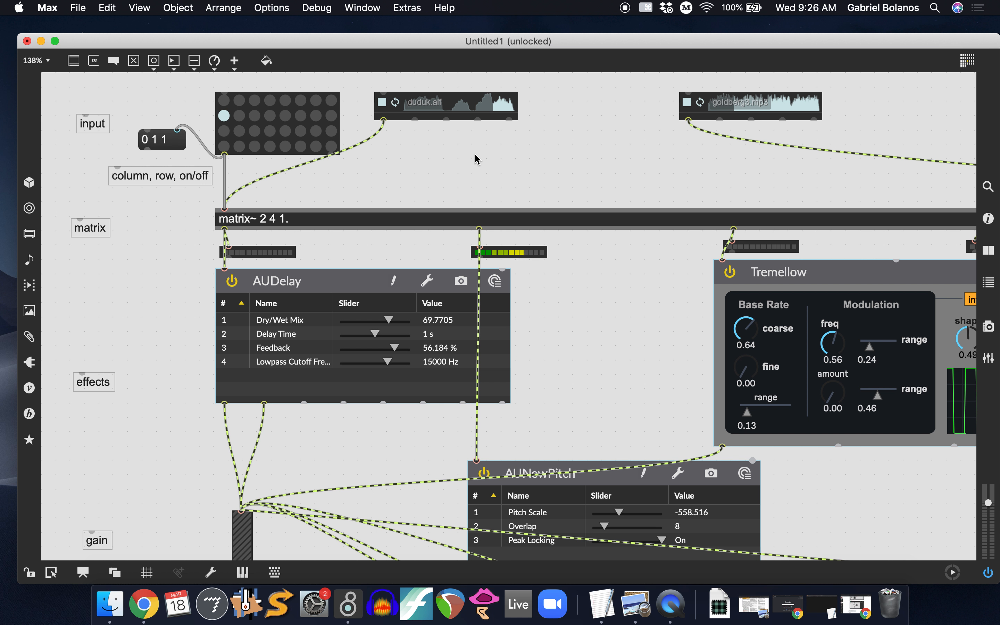
# - Add a message box reading 0 1 $1 above the matrix object and connect it to matrix~'s first inlet
pyautogui.write('n0')
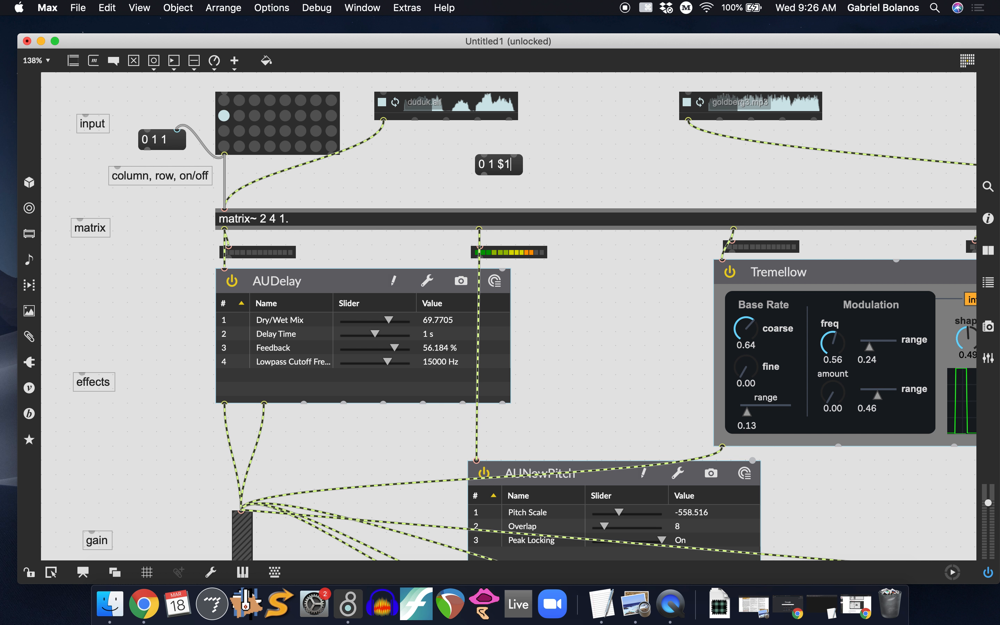
pyautogui.click(553, 170)
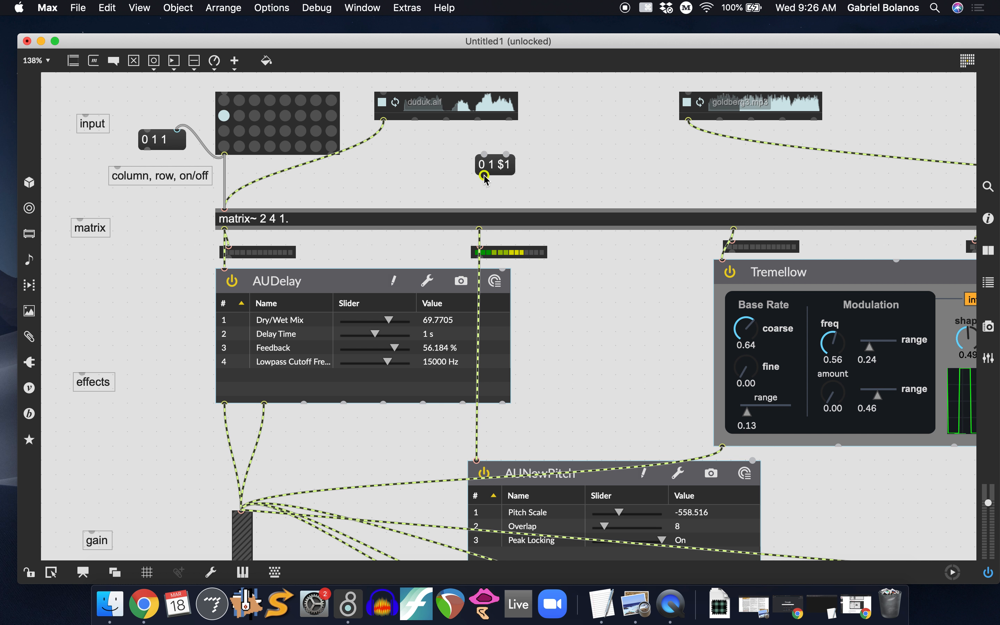
pyautogui.moveTo(480, 174); pyautogui.dragTo(228, 204)
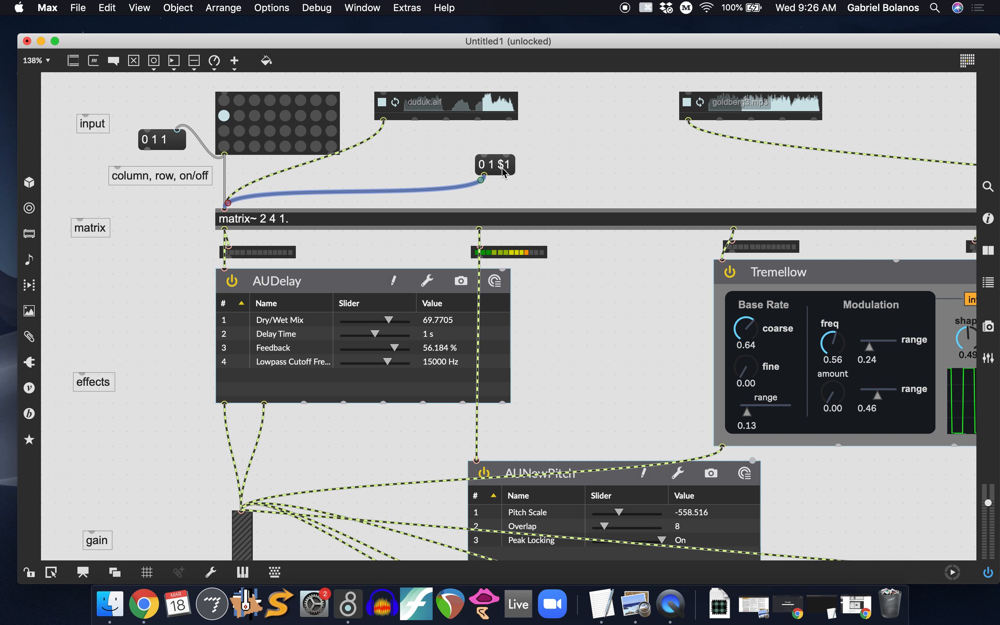
pyautogui.moveTo(483, 170); pyautogui.dragTo(501, 188)
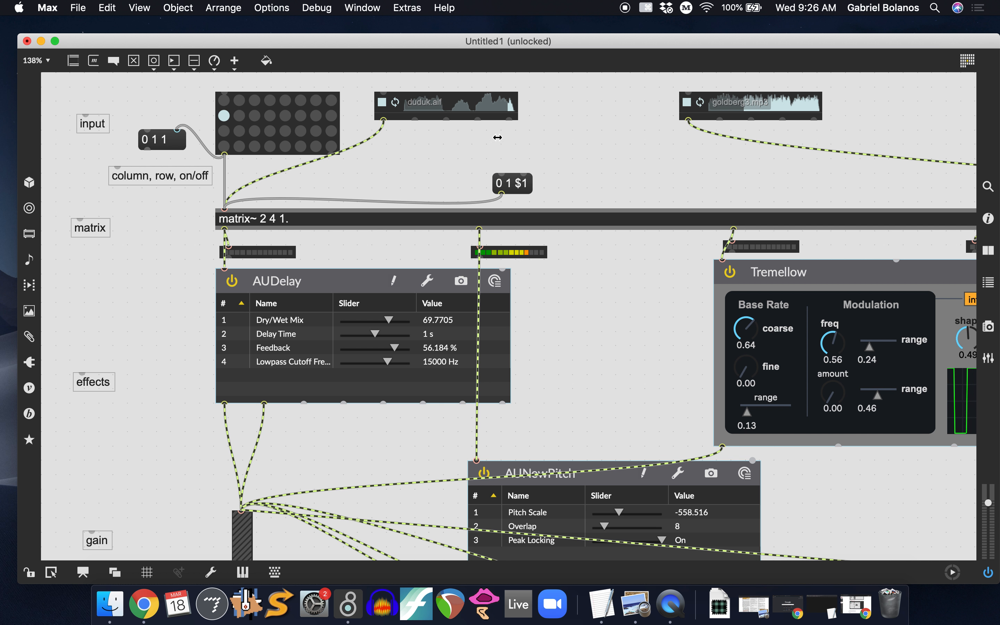
# - Add a floating-point number box above the 0 1 $1 message, connect it to the message, and lock the patch
pyautogui.press('f')
pyautogui.moveTo(506, 158); pyautogui.dragTo(502, 177)
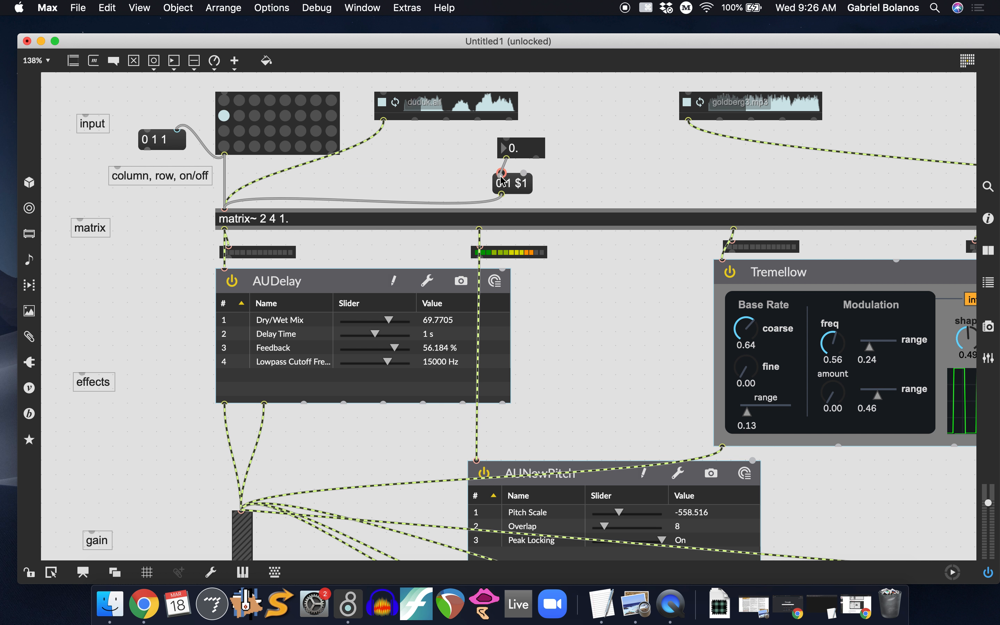
pyautogui.press('super+e')
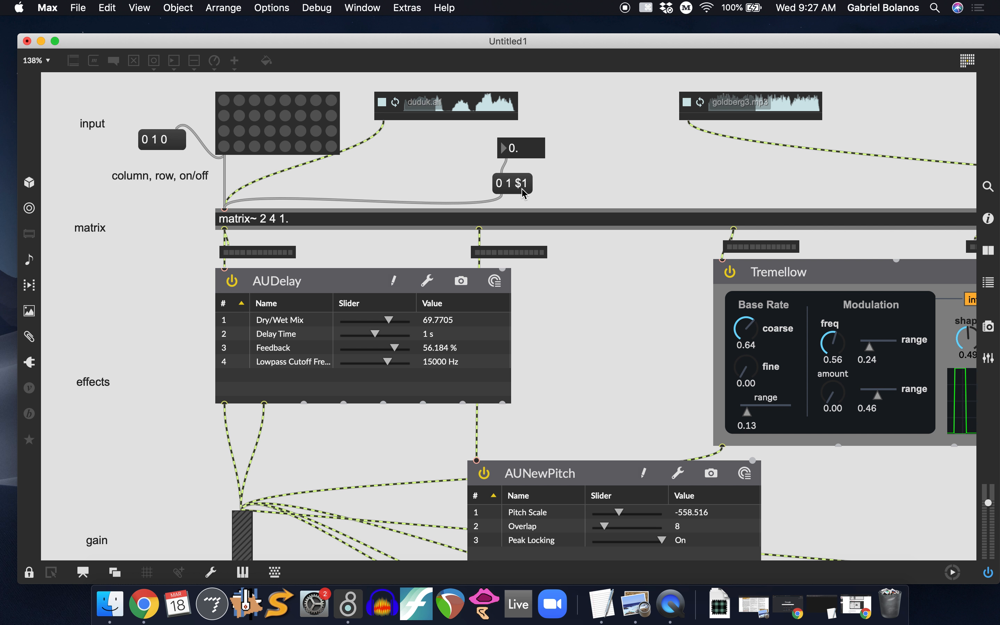
# - Raise the output gain slider to about three quarters of its height
pyautogui.scroll(-5, 284, 339)
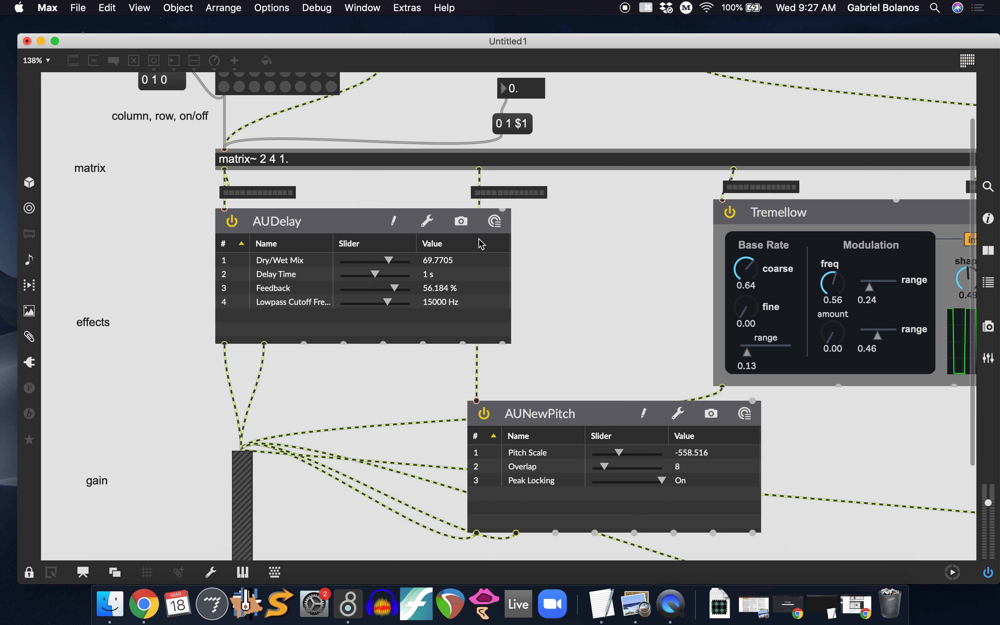
pyautogui.click(241, 366)
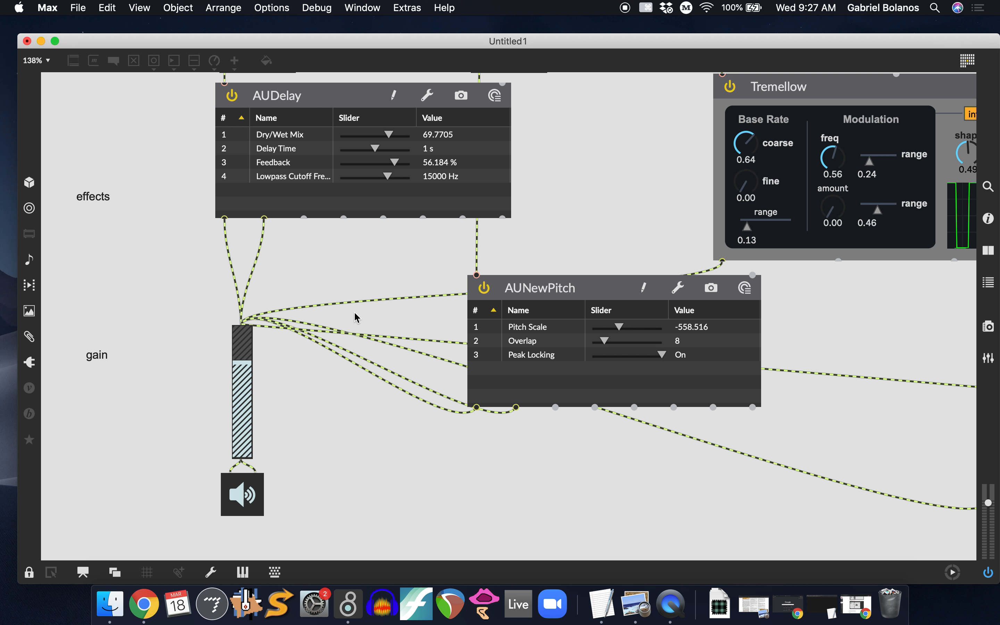
pyautogui.scroll(5, 355, 317)
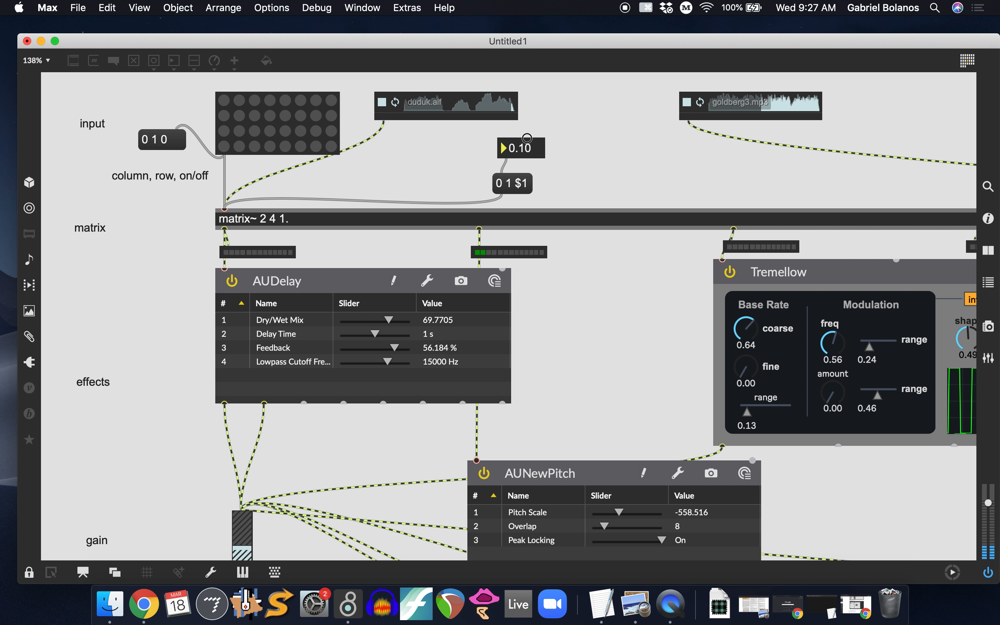
# - Test the connection gain by raising the number box to 0.99, then entering 1 and 0, watching the AUNewPitch meter
pyautogui.moveTo(529, 145); pyautogui.dragTo(522, 80)
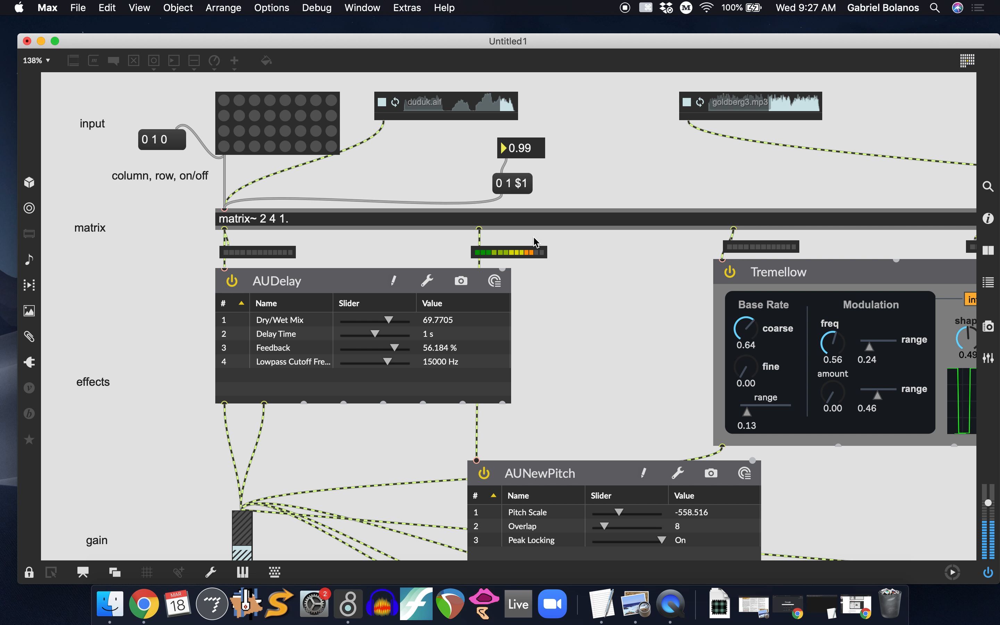
pyautogui.write('1')
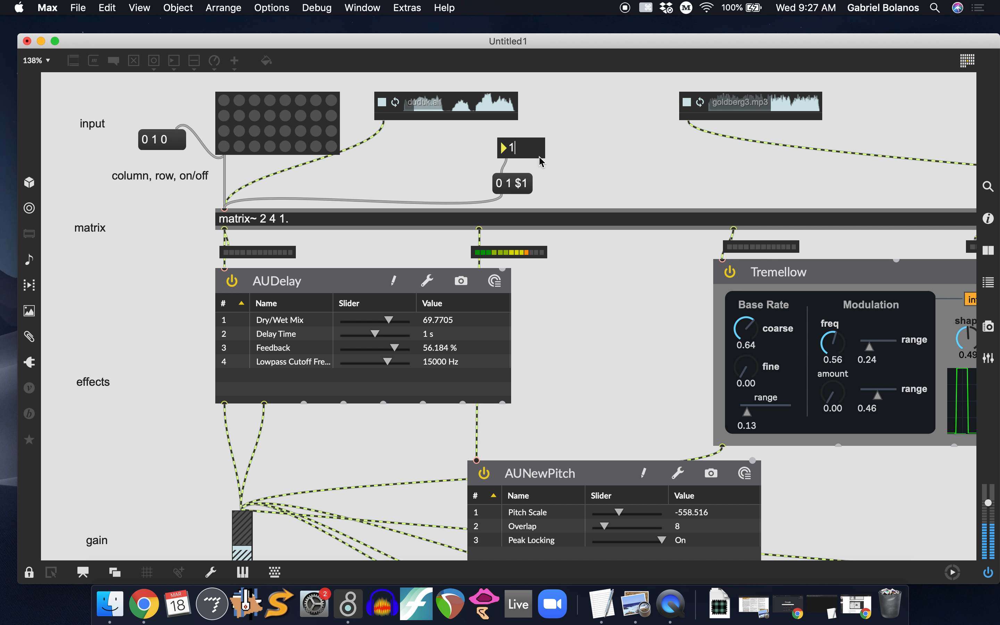
pyautogui.click(584, 163)
pyautogui.click(543, 149)
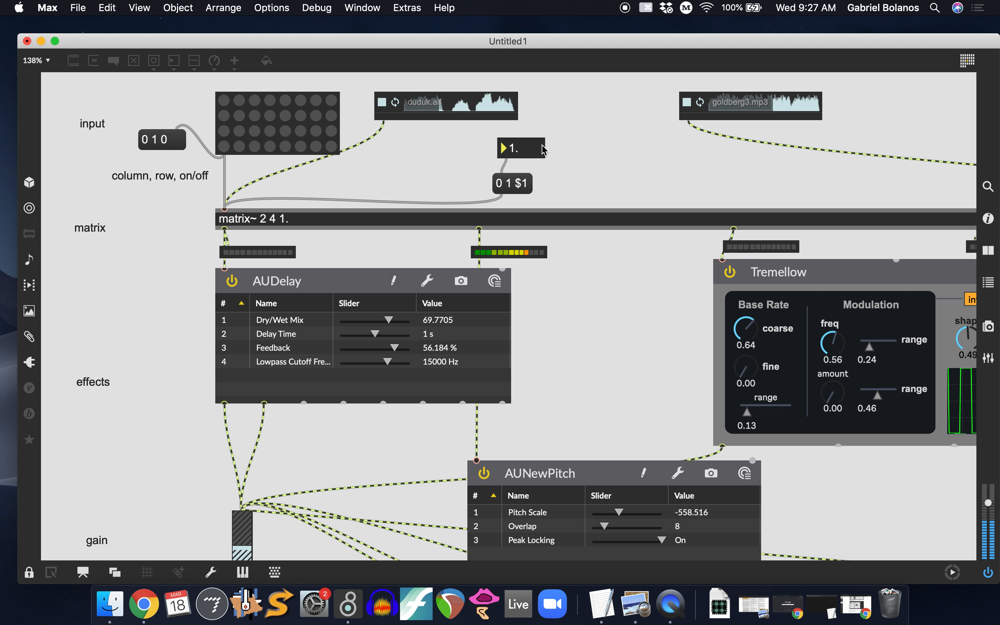
pyautogui.write('0')
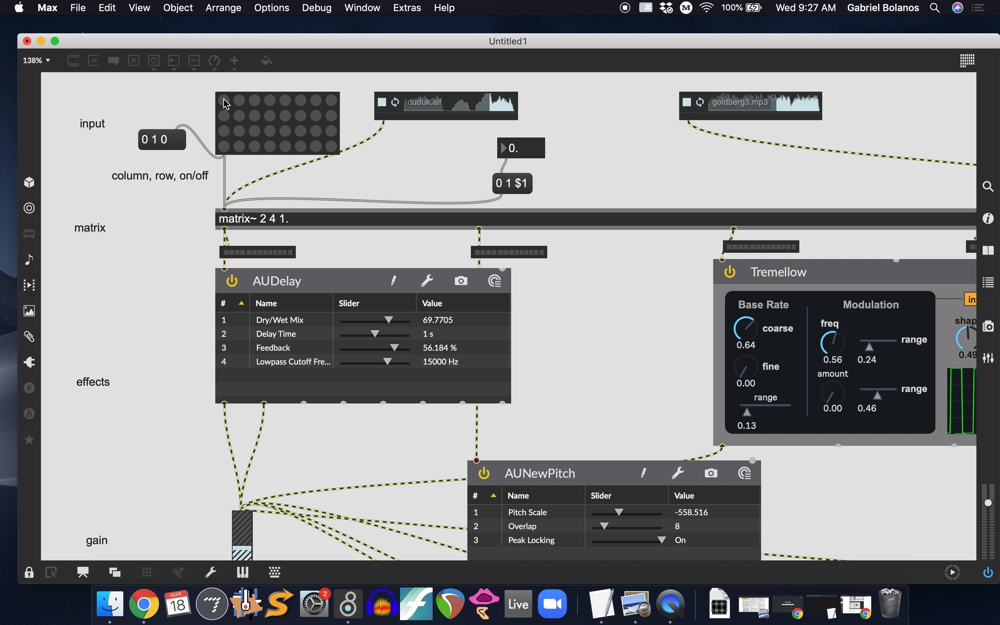
# - Compare on/off switching with graded gain by toggling the matrixctrl's first-column row 1 cell on and off and setting the number box to 0.65
pyautogui.click(225, 116)
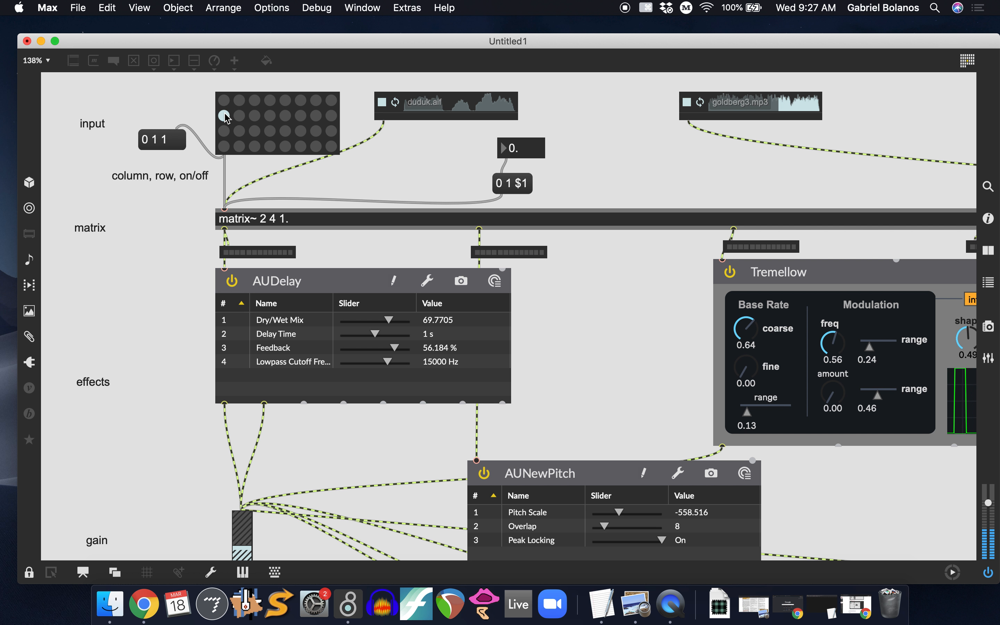
pyautogui.click(225, 115)
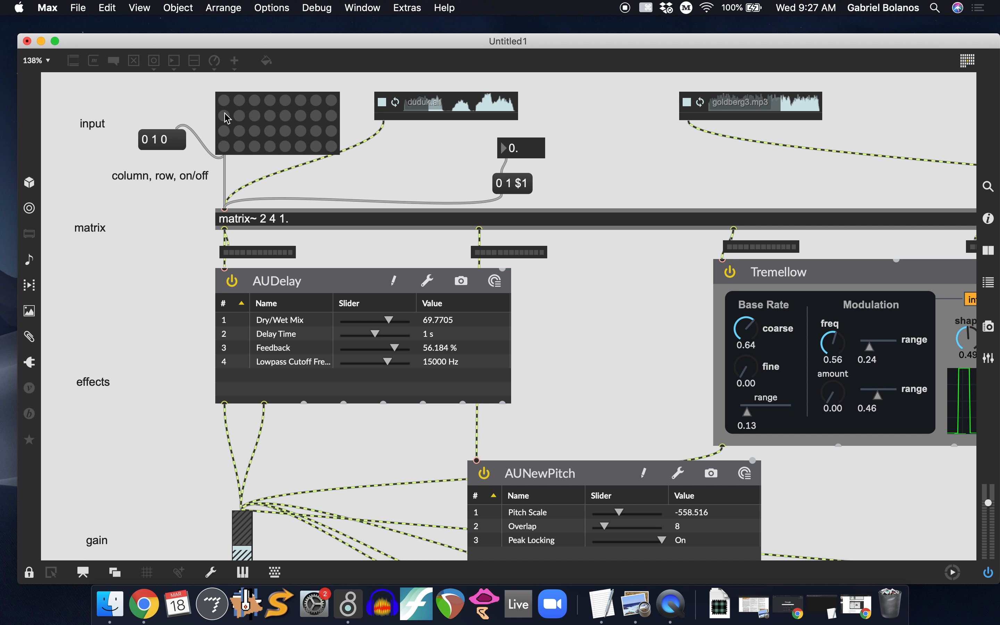
pyautogui.click(536, 157)
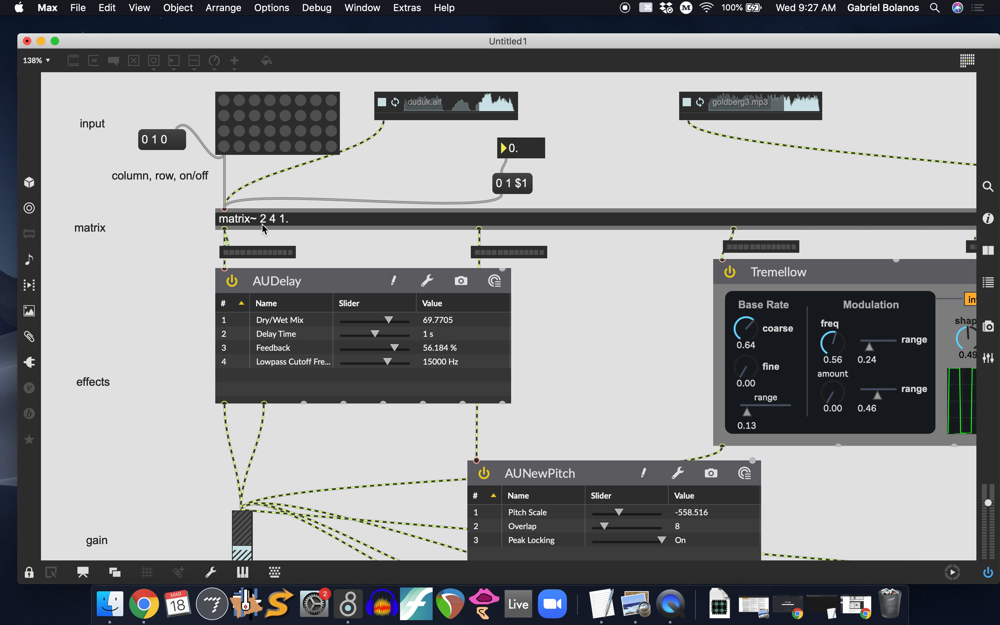
pyautogui.write('.')
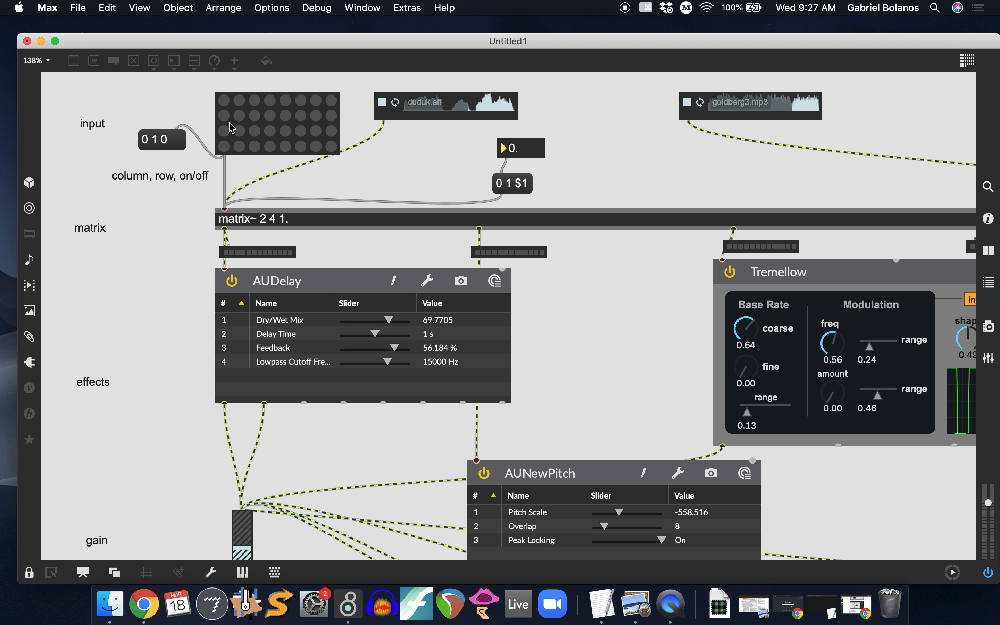
pyautogui.moveTo(516, 142)
pyautogui.mouseDown()
pyautogui.moveTo(526, 104)
pyautogui.moveTo(530, 156)
pyautogui.mouseUp()
# - Unlock the patch and place the duduk.aif player just above matrix~'s first inlet and the goldberg3.mp3 player just above its second
pyautogui.scroll(-10, 561, 180)
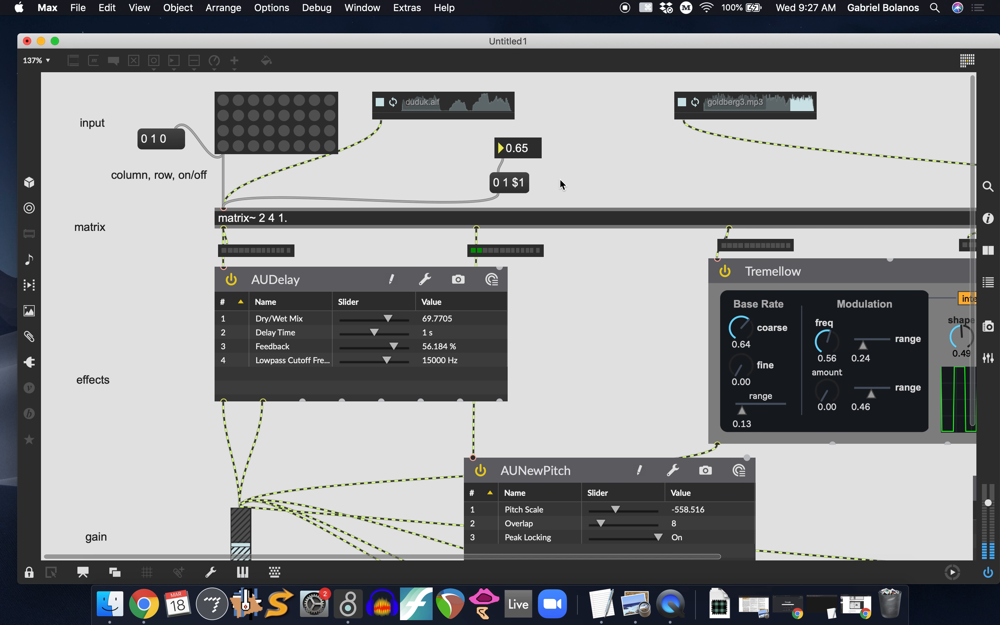
pyautogui.scroll(1, 561, 179)
pyautogui.scroll(6, 560, 180)
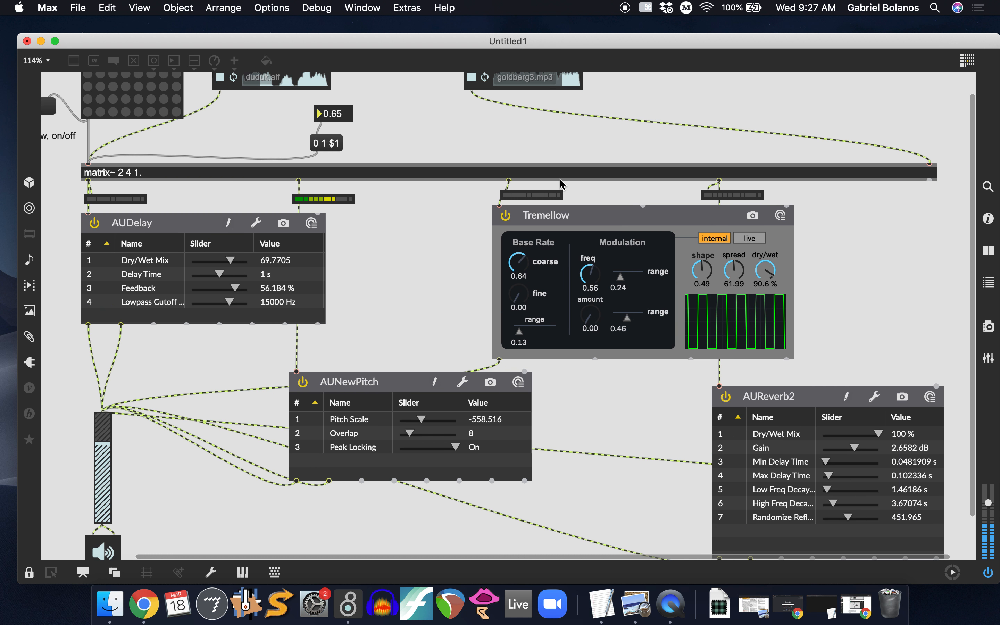
pyautogui.scroll(-1, 561, 182)
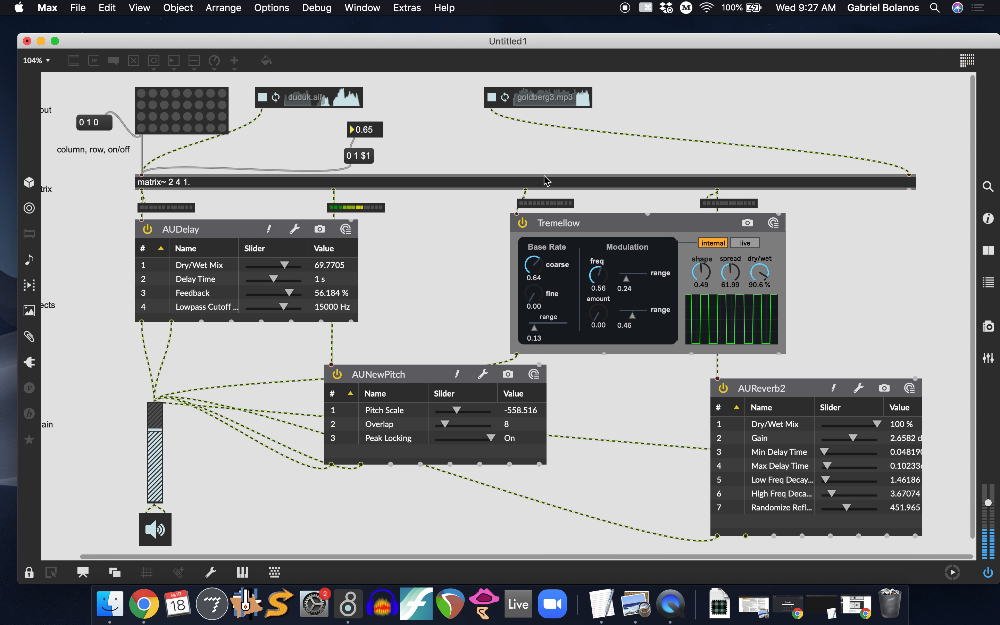
pyautogui.press('super+e')
pyautogui.click(290, 119)
pyautogui.moveTo(290, 119); pyautogui.dragTo(182, 171)
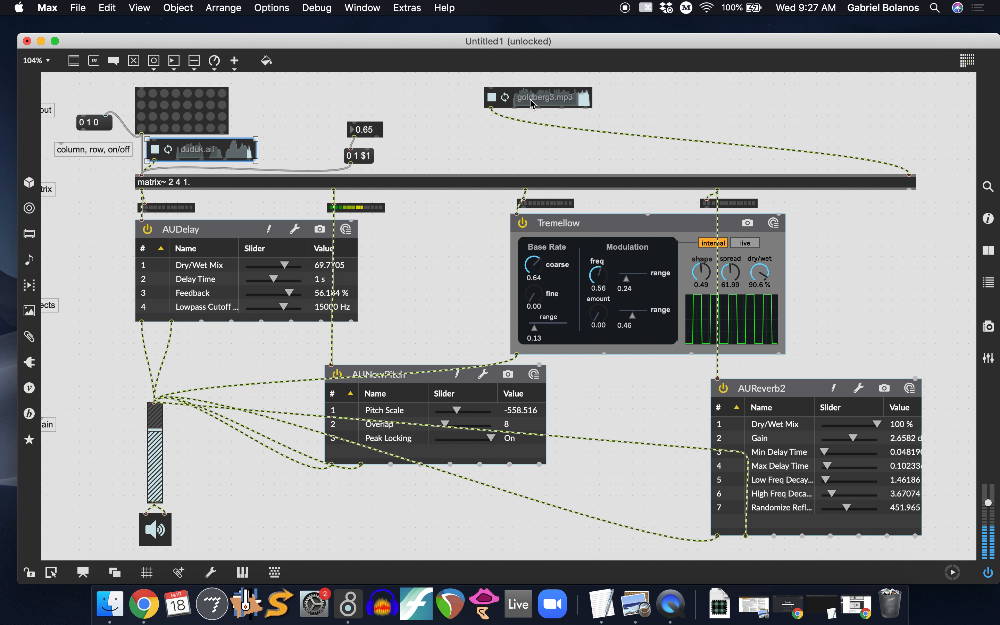
pyautogui.moveTo(530, 103); pyautogui.dragTo(945, 155)
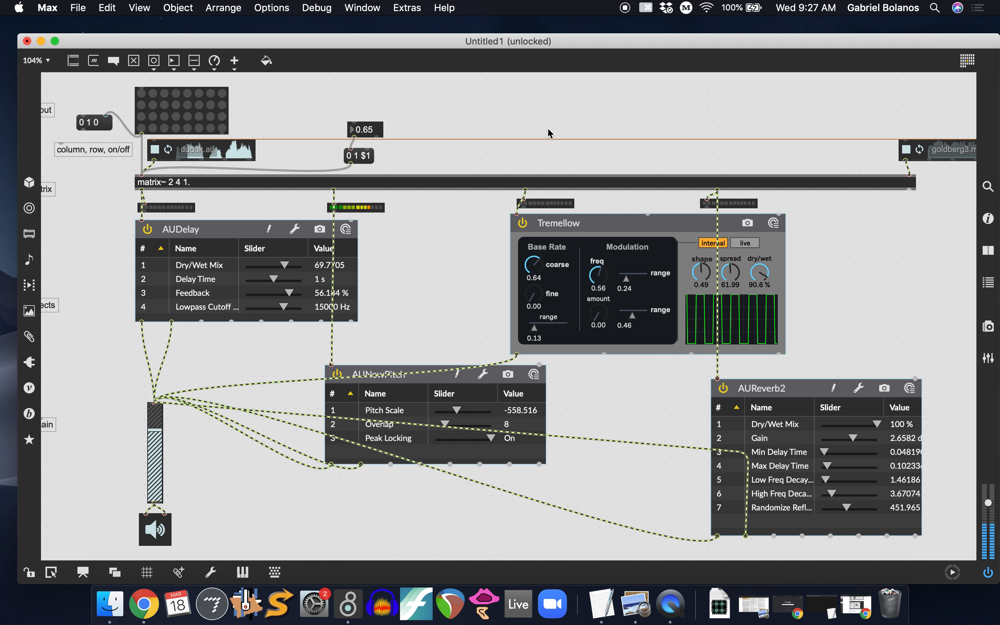
# - Select all objects in the patch and move them down to free space above the matrixctrl
pyautogui.moveTo(364, 101); pyautogui.dragTo(364, 157)
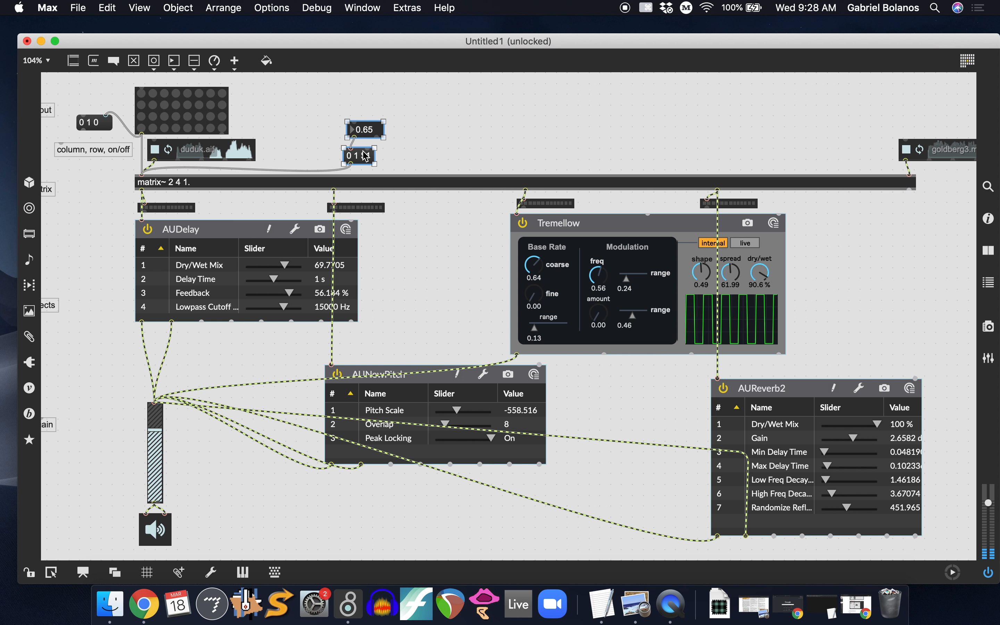
pyautogui.press('super+a')
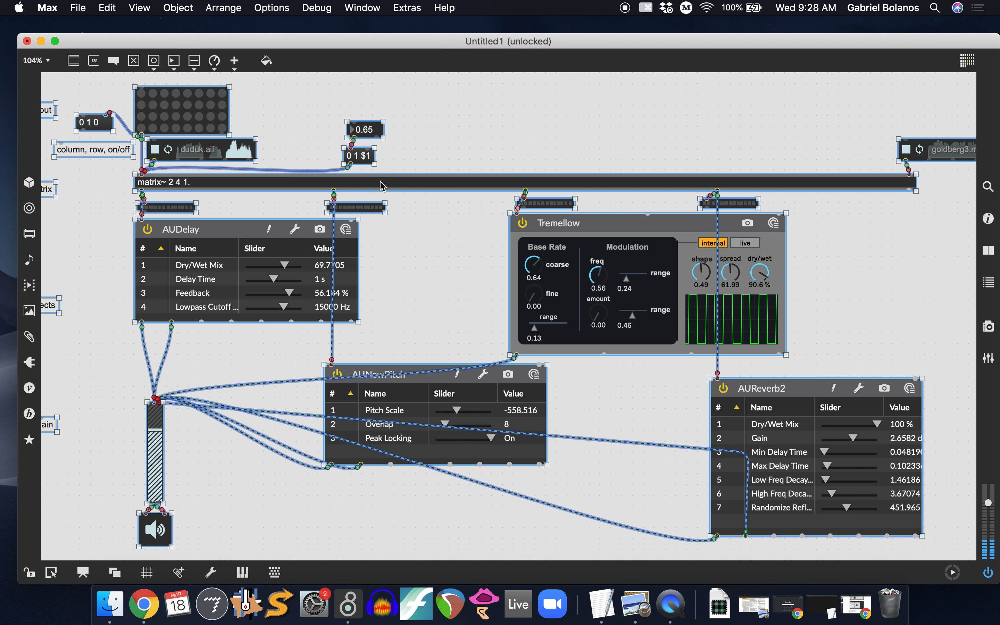
pyautogui.moveTo(379, 181); pyautogui.dragTo(394, 252)
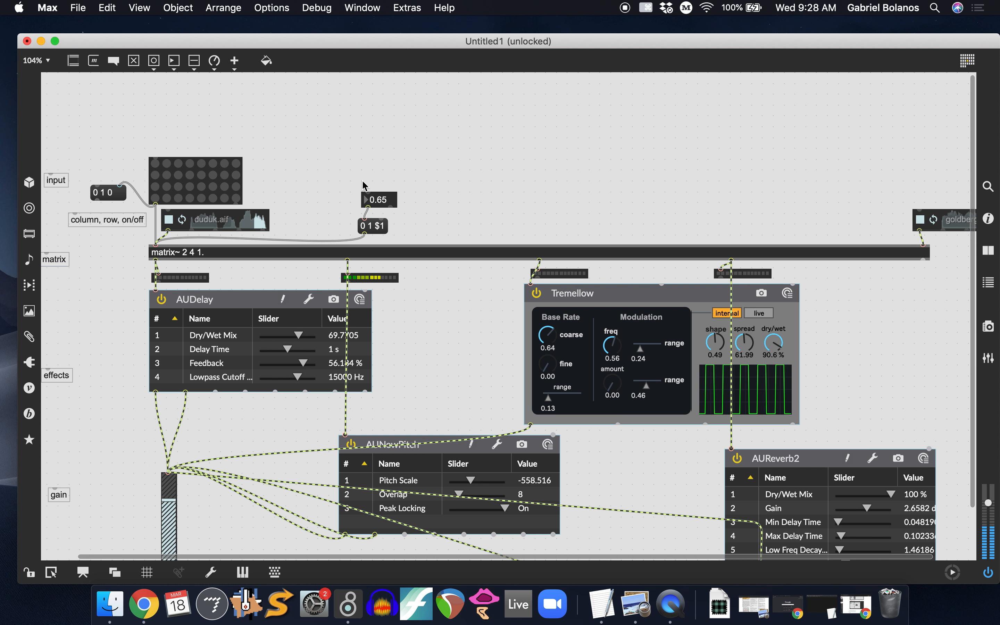
# - Move the number box and the 0 1 $1 message together, closer to the matrixctrl and the duduk.aif player
pyautogui.moveTo(353, 170); pyautogui.dragTo(393, 244)
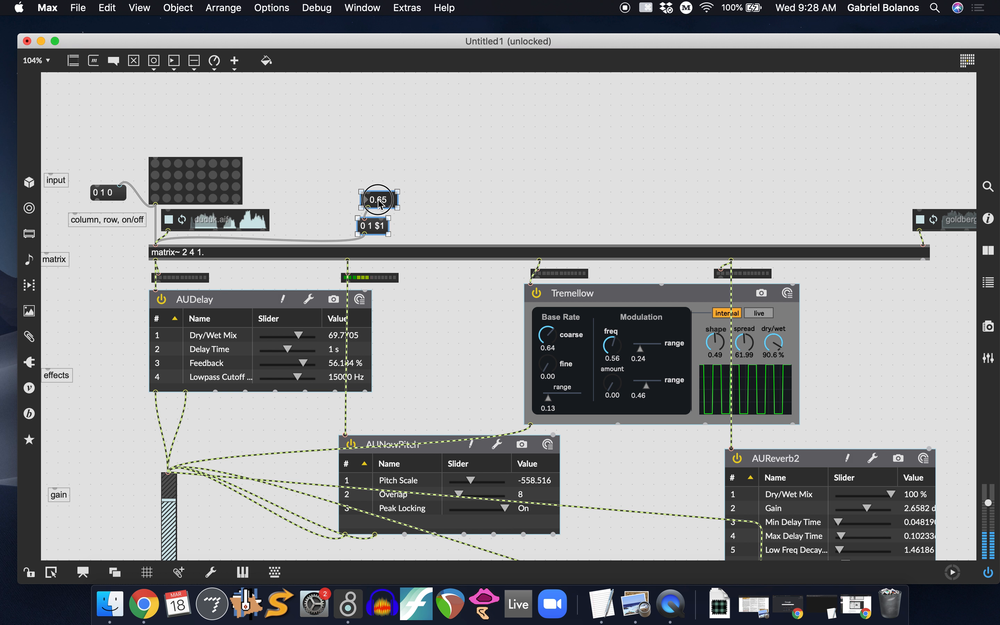
pyautogui.moveTo(380, 207); pyautogui.dragTo(333, 182)
pyautogui.click(401, 209)
pyautogui.click(410, 183)
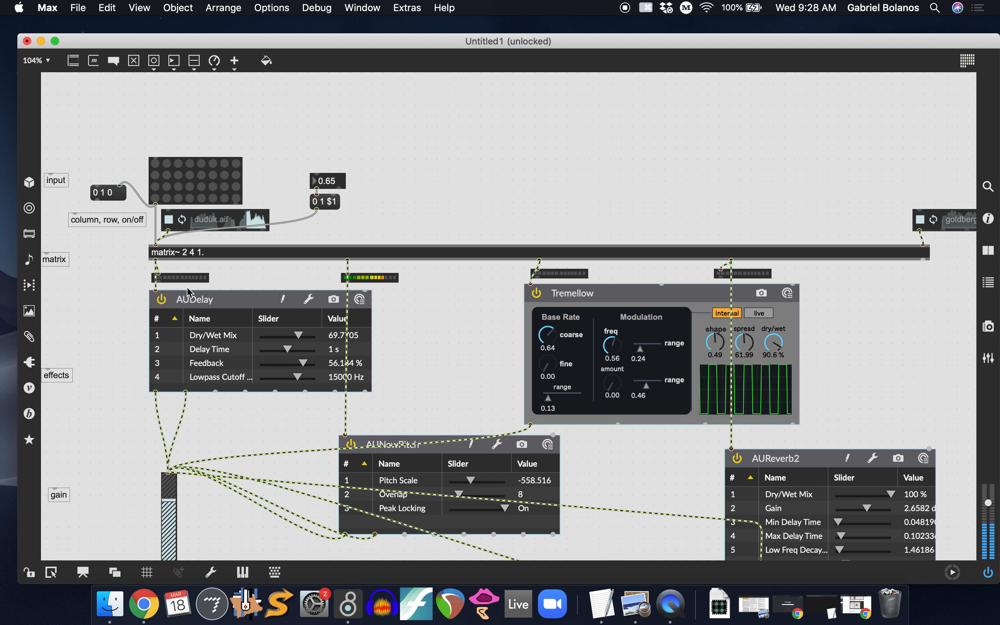
# - Lock the patch and set the connection-gain number box to 0
pyautogui.press('super+e')
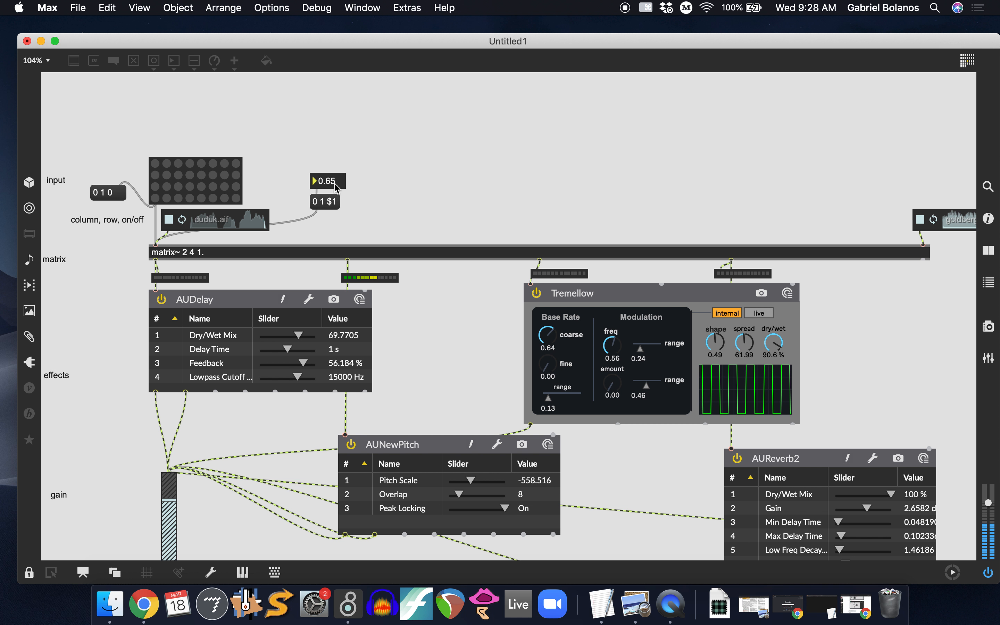
pyautogui.write('0')
pyautogui.press('Return')
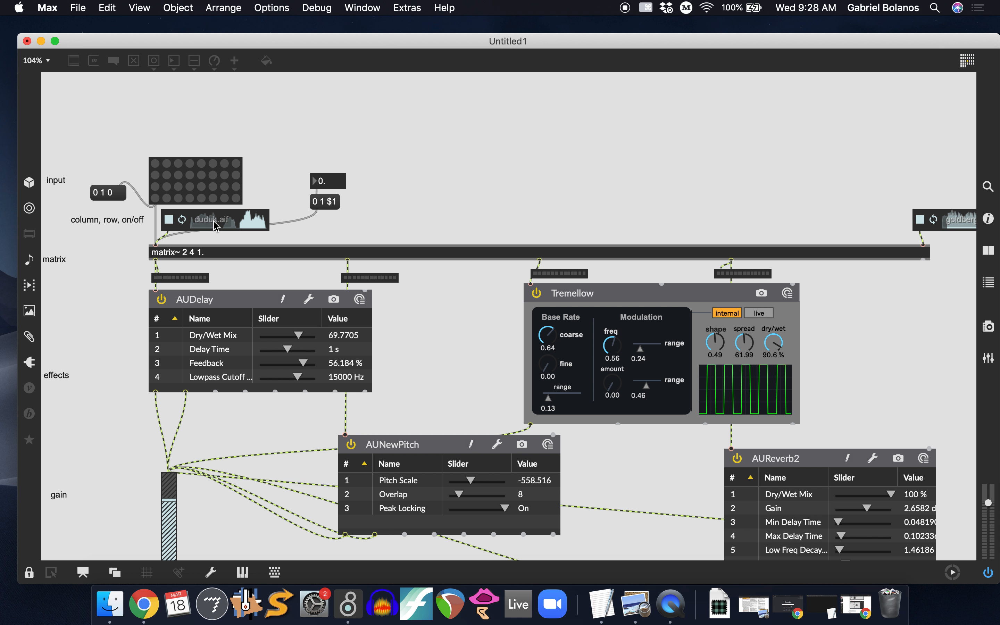
# - Toggle the matrixctrl's first-column row 0 cell on and off, examining its message and the AUDelay meter, and unlock the patch
pyautogui.click(155, 163)
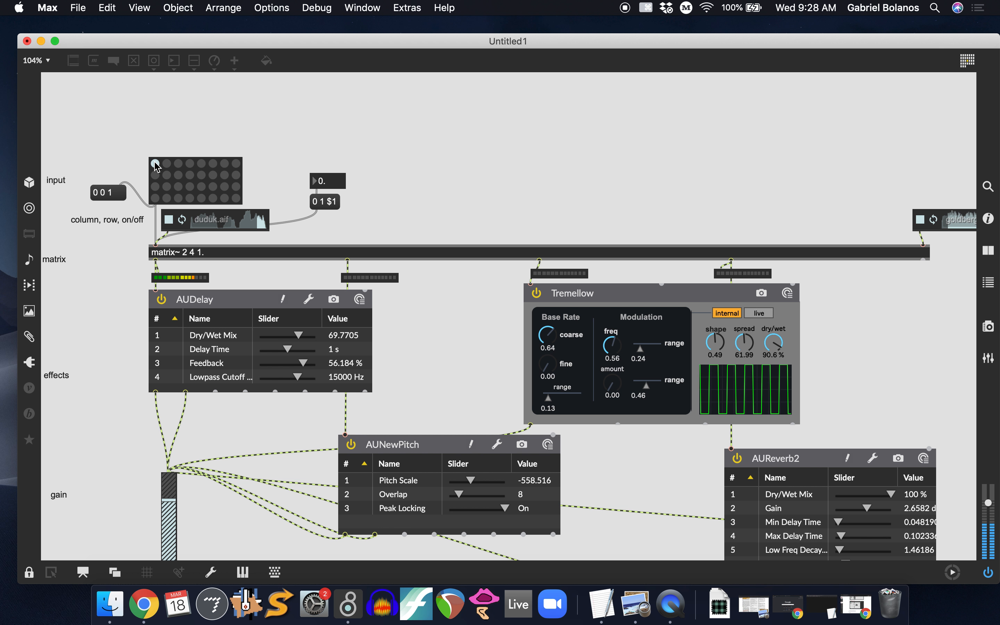
pyautogui.click(155, 163)
pyautogui.press('super+e')
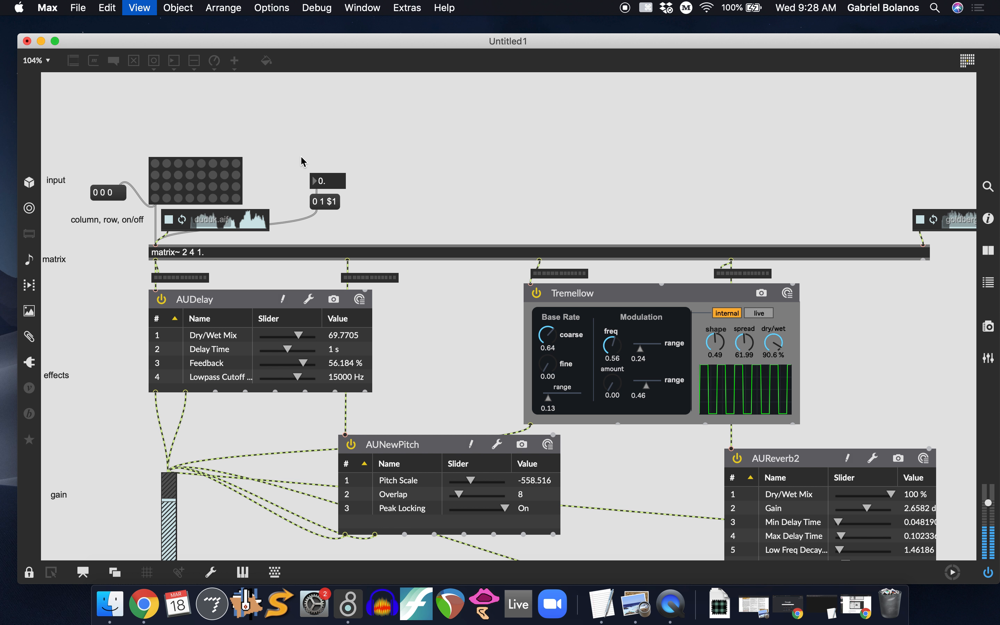
# - Duplicate the number box and message as a 0 0 $1 pair wired to matrix~'s first inlet, and move both pairs close together
pyautogui.moveTo(302, 161); pyautogui.dragTo(367, 227)
pyautogui.moveTo(334, 187); pyautogui.dragTo(355, 209)
pyautogui.doubleClick(355, 208)
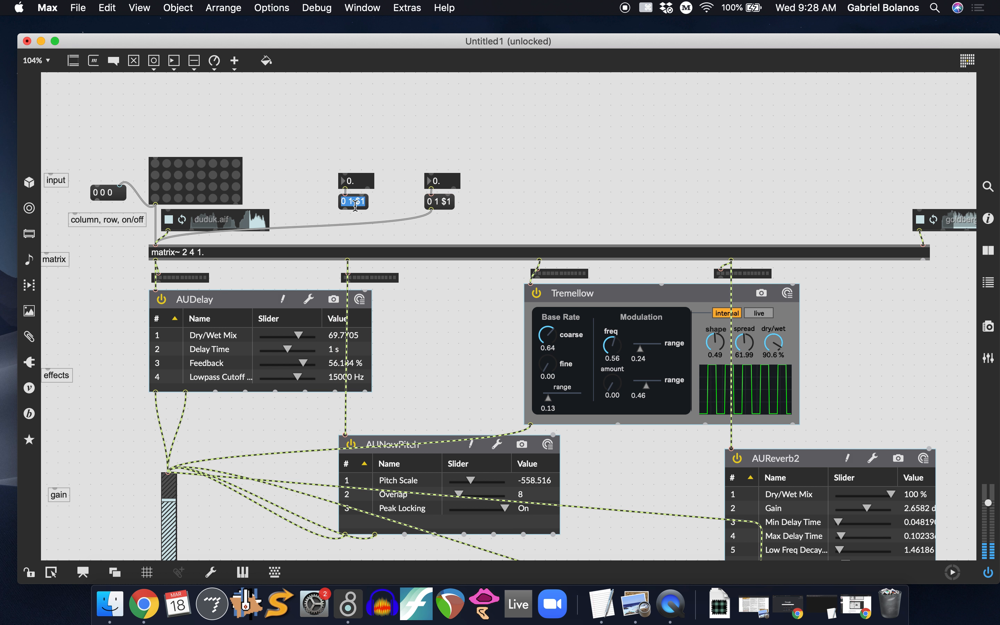
pyautogui.click(353, 202)
pyautogui.press('BackSpace')
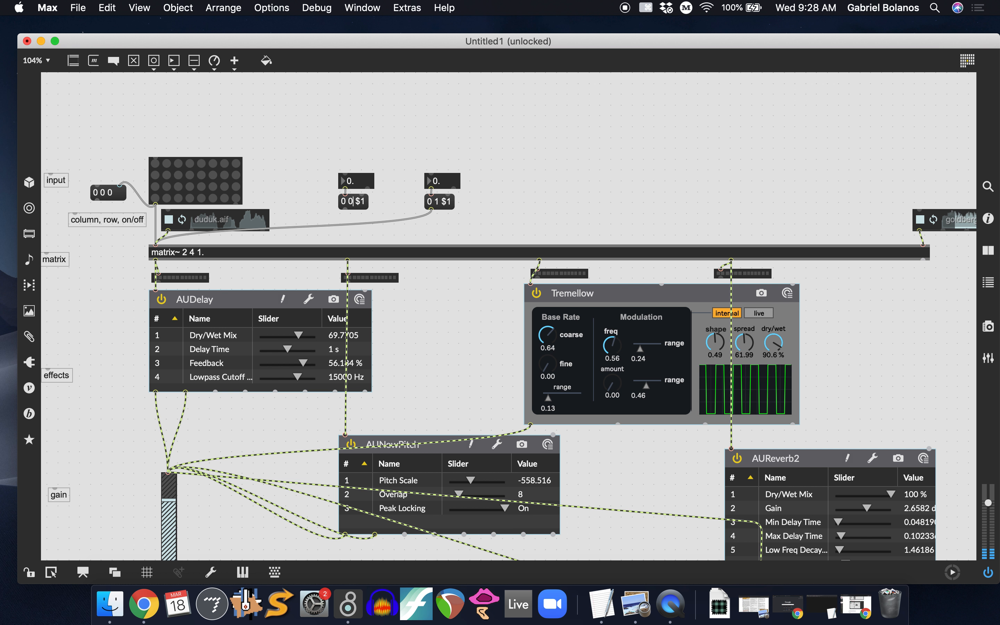
pyautogui.click(347, 229)
pyautogui.moveTo(345, 213); pyautogui.dragTo(157, 241)
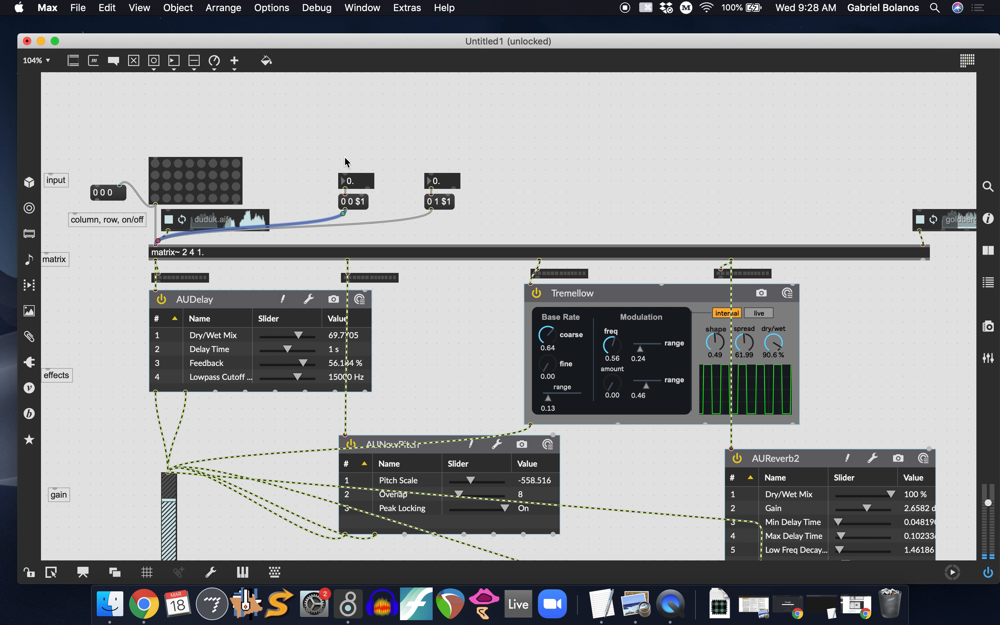
pyautogui.moveTo(330, 154); pyautogui.dragTo(350, 184)
pyautogui.moveTo(409, 159); pyautogui.dragTo(408, 193)
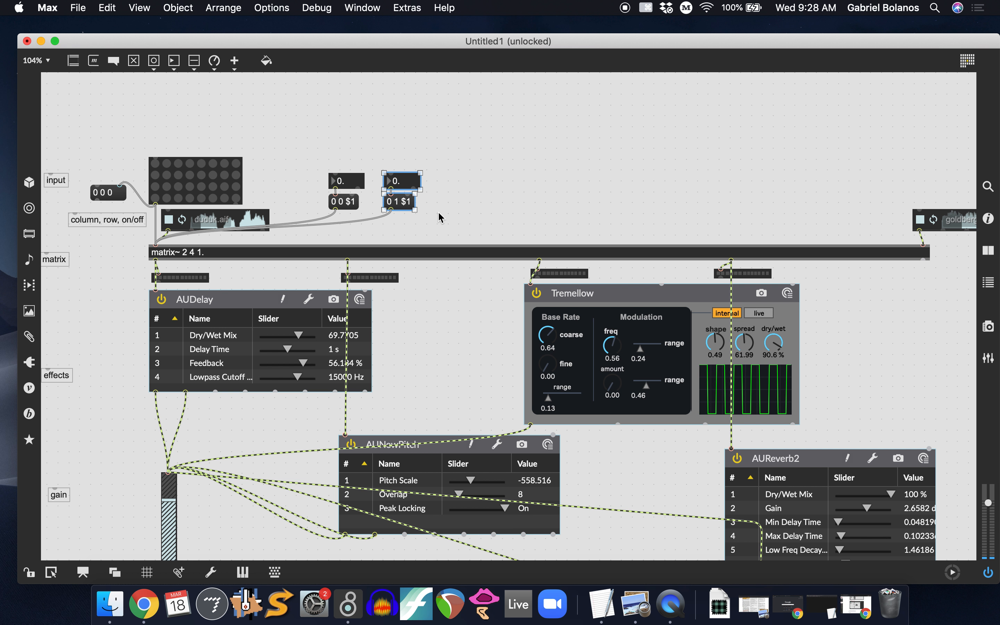
# - Duplicate the 0 1 $1 pair, change the copy's message to 0 2 $1 and connect it to matrix~'s first inlet
pyautogui.press('super+d')
pyautogui.click(455, 188)
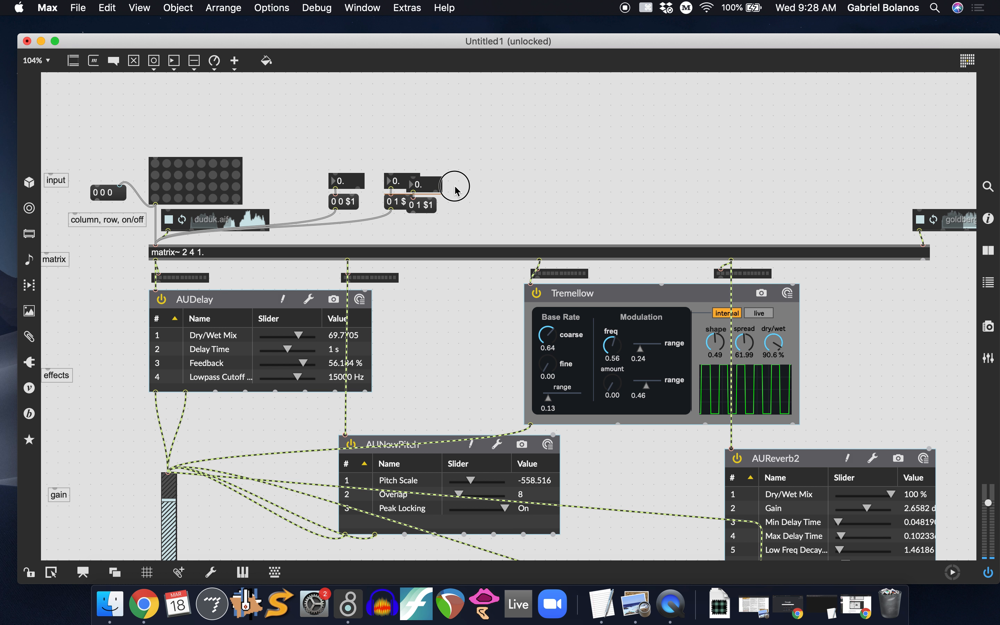
pyautogui.moveTo(430, 184); pyautogui.dragTo(459, 180)
pyautogui.doubleClick(447, 200)
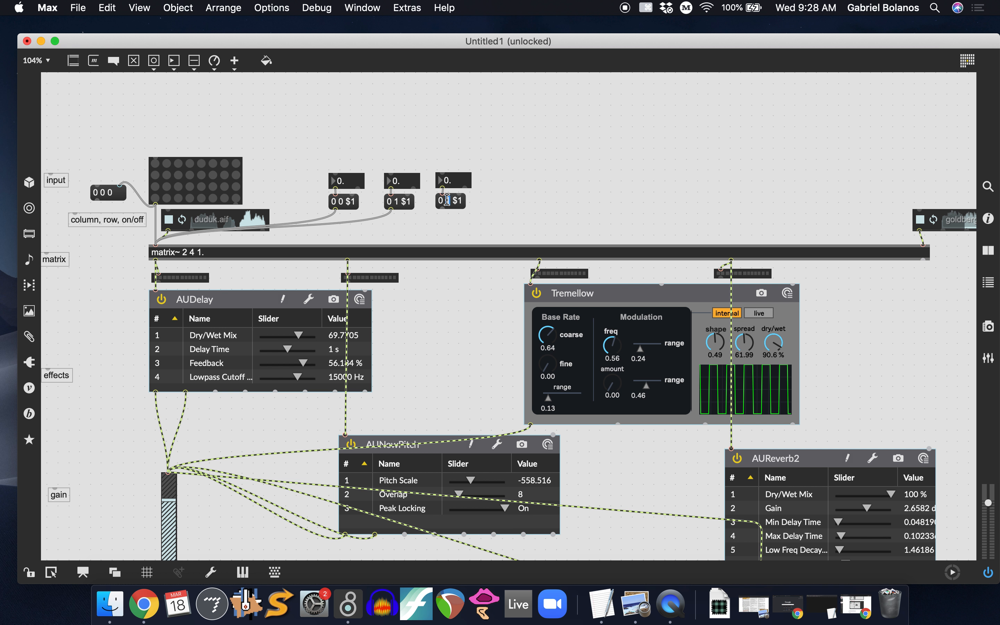
pyautogui.write('2')
pyautogui.moveTo(442, 209); pyautogui.dragTo(156, 245)
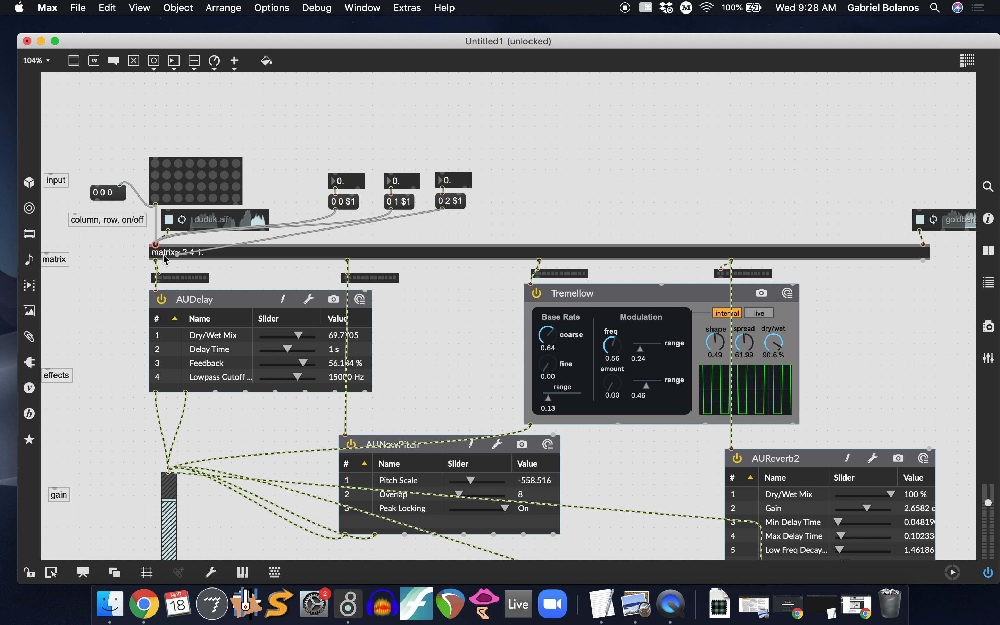
# - Duplicate the 0 2 $1 pair beside it, change the copy's message to 0 4 $1 and connect it to matrix~'s first inlet
pyautogui.click(456, 190)
pyautogui.moveTo(456, 190); pyautogui.dragTo(505, 205)
pyautogui.press('super+d')
pyautogui.doubleClick(502, 201)
pyautogui.click(500, 200)
pyautogui.press('BackSpace')
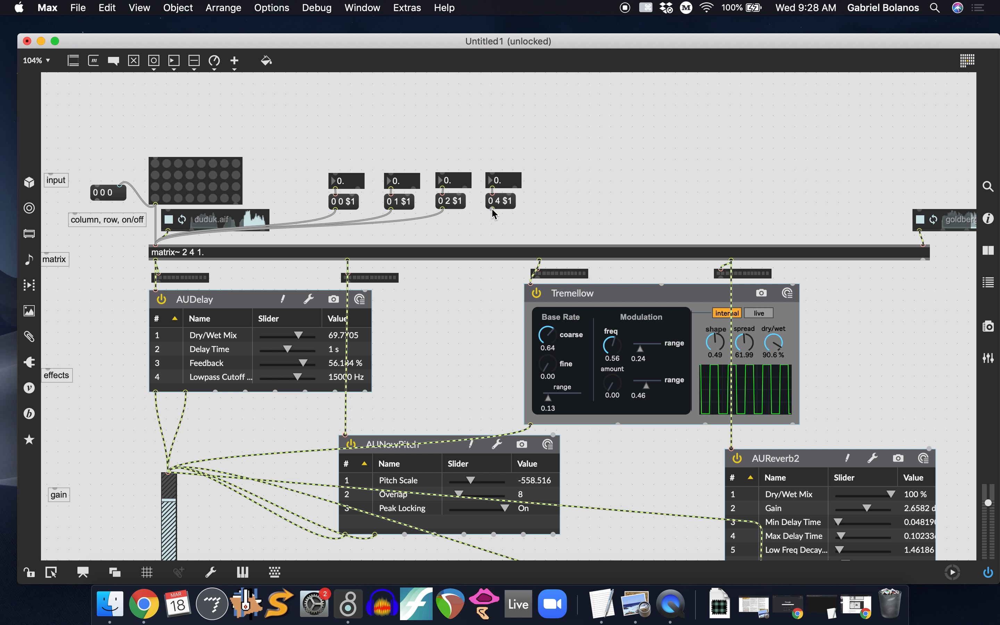
pyautogui.moveTo(491, 208); pyautogui.dragTo(156, 248)
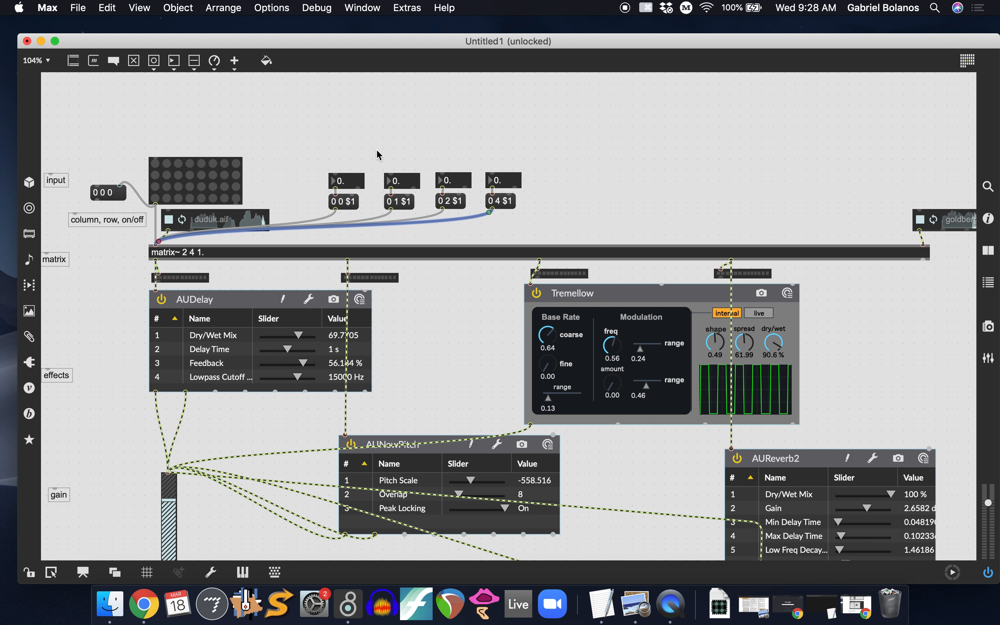
# - Lock the patch and set the number boxes above 0 1 $1, 0 2 $1 and 0 4 $1 to 0.2, 0.048 and 1
pyautogui.press('super+e')
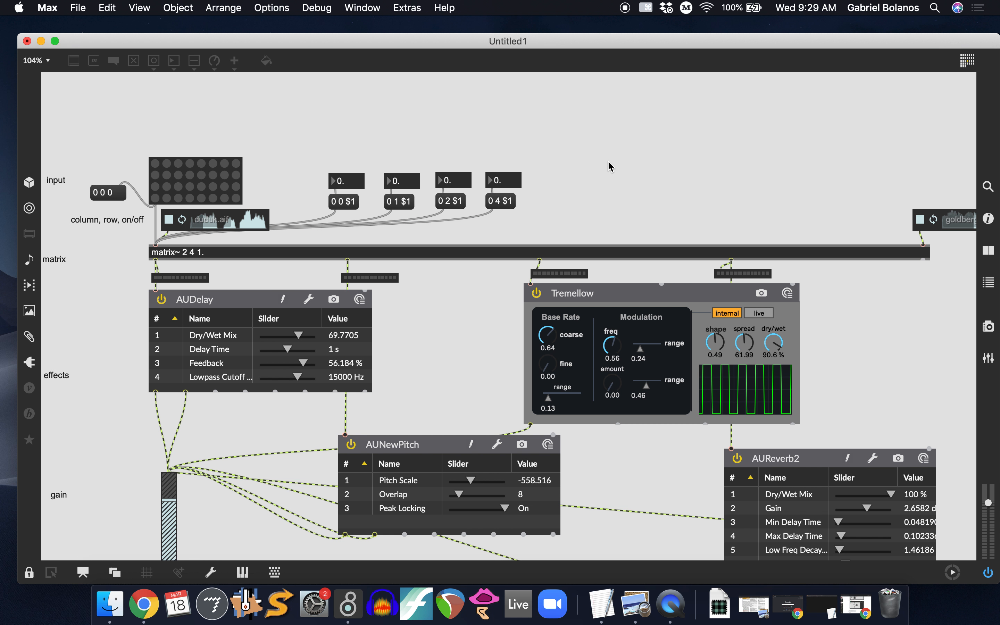
pyautogui.press('super+minus')
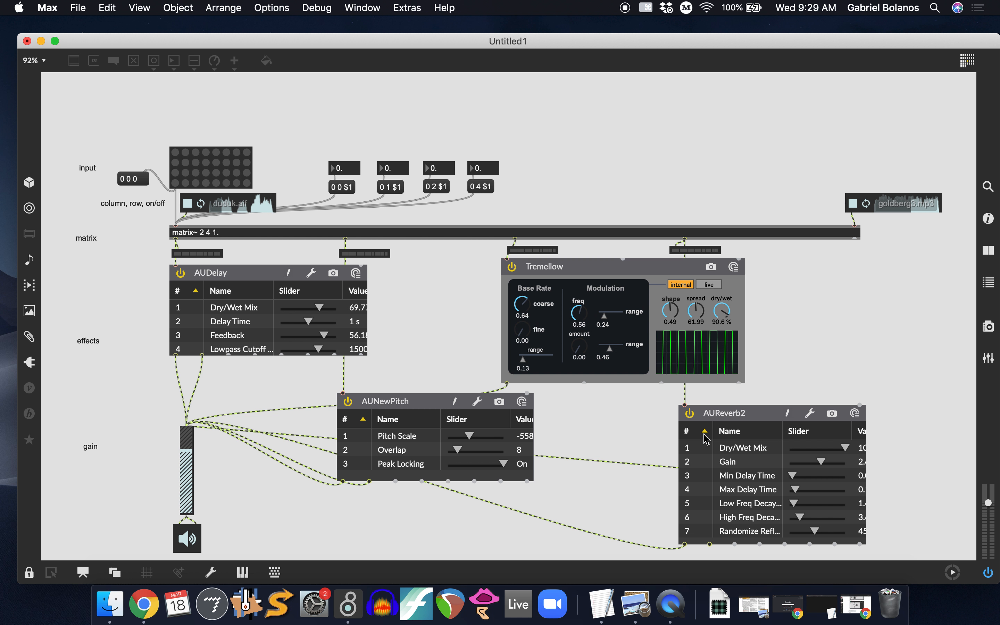
pyautogui.moveTo(347, 172); pyautogui.dragTo(396, 168)
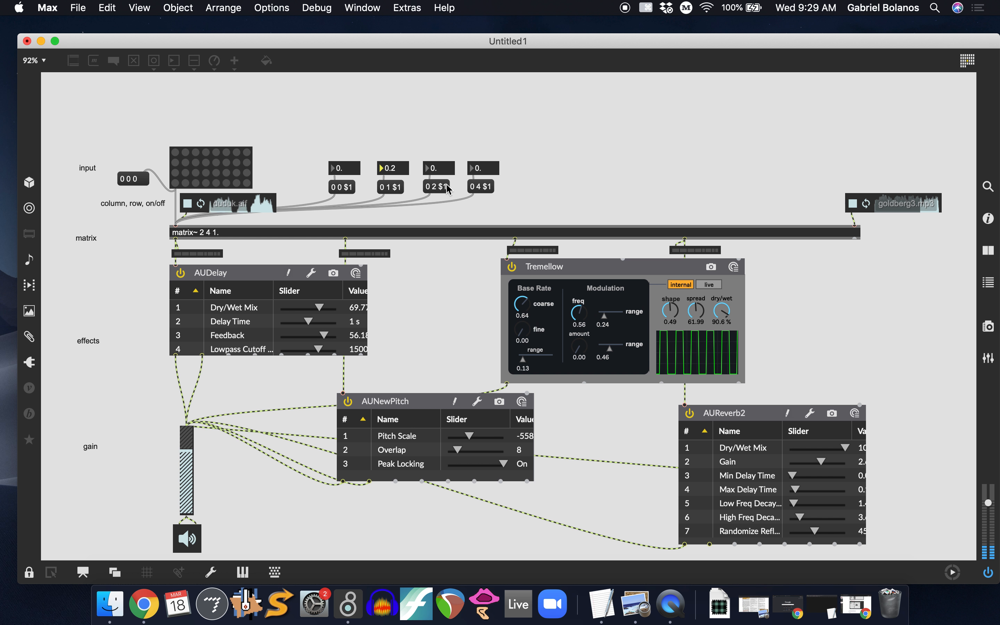
pyautogui.moveTo(446, 167)
pyautogui.mouseDown()
pyautogui.moveTo(441, 144)
pyautogui.moveTo(443, 163)
pyautogui.mouseUp()
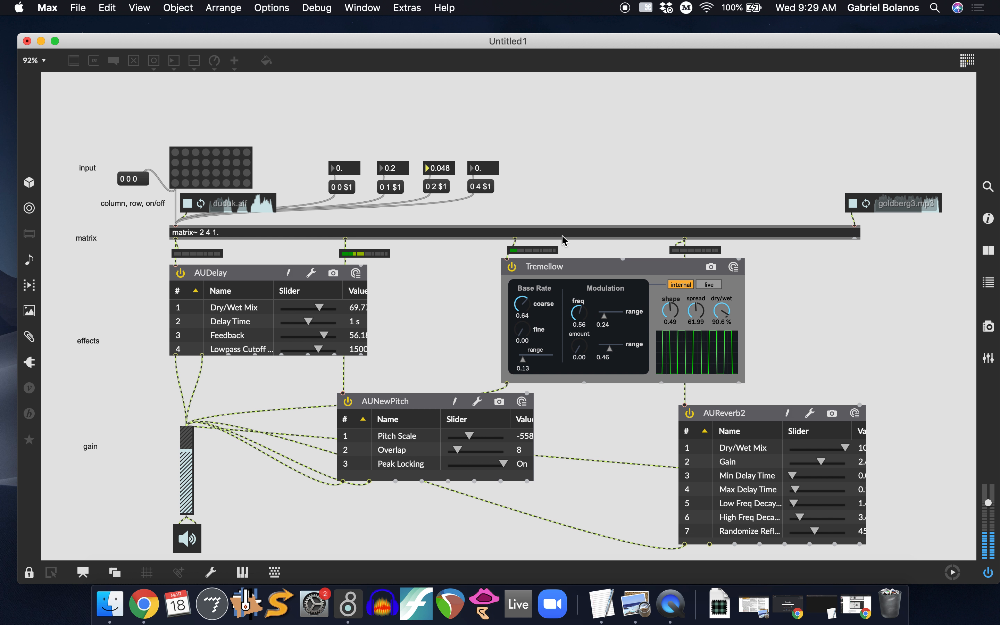
pyautogui.click(488, 170)
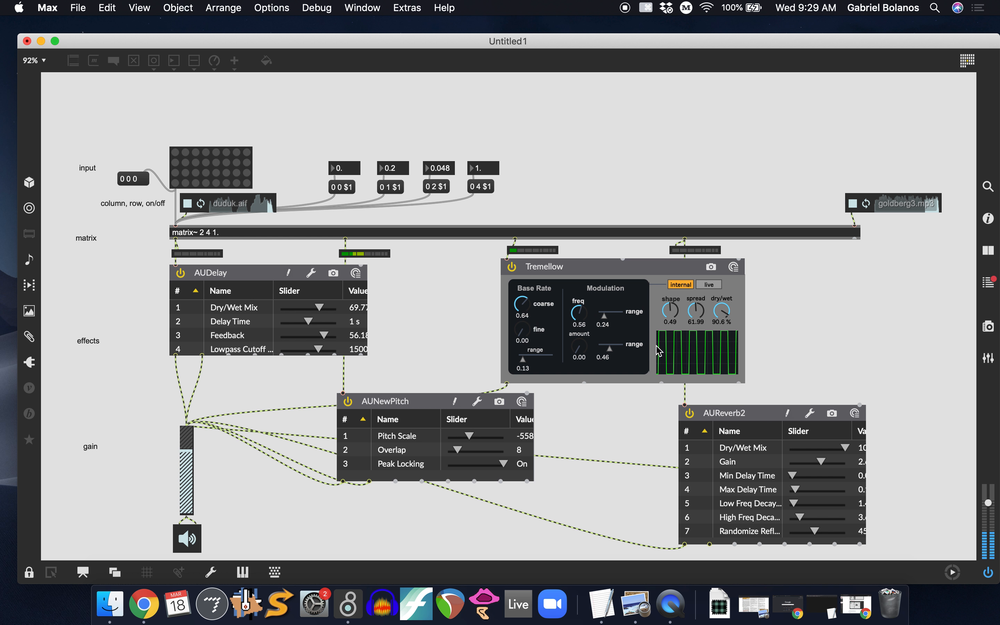
# - Try a small gain in the number box above 0 0 $1, and reset all four gain number boxes to 0
pyautogui.moveTo(353, 167); pyautogui.dragTo(352, 143)
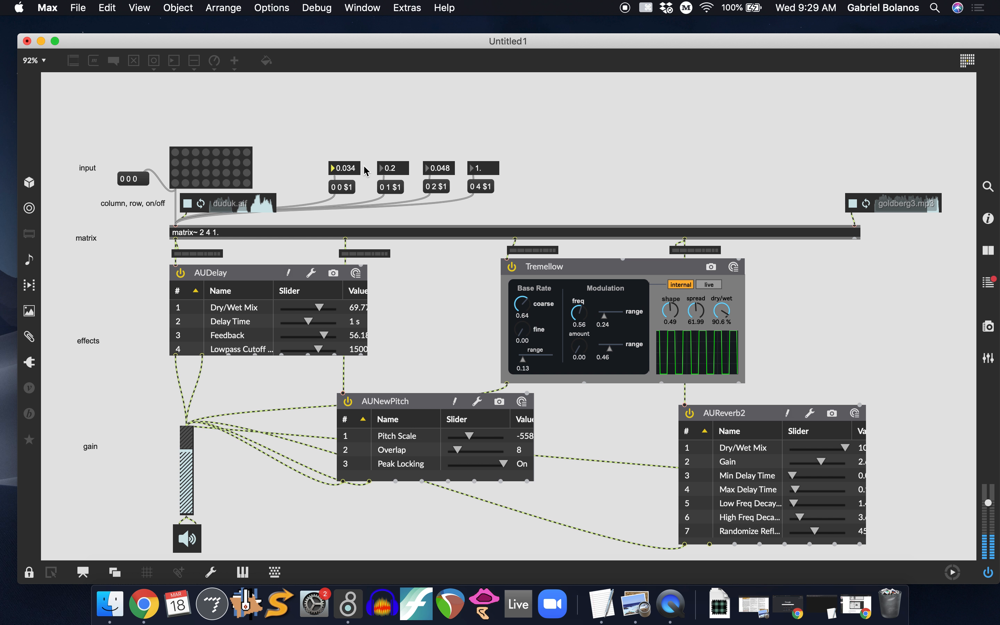
pyautogui.write('0.')
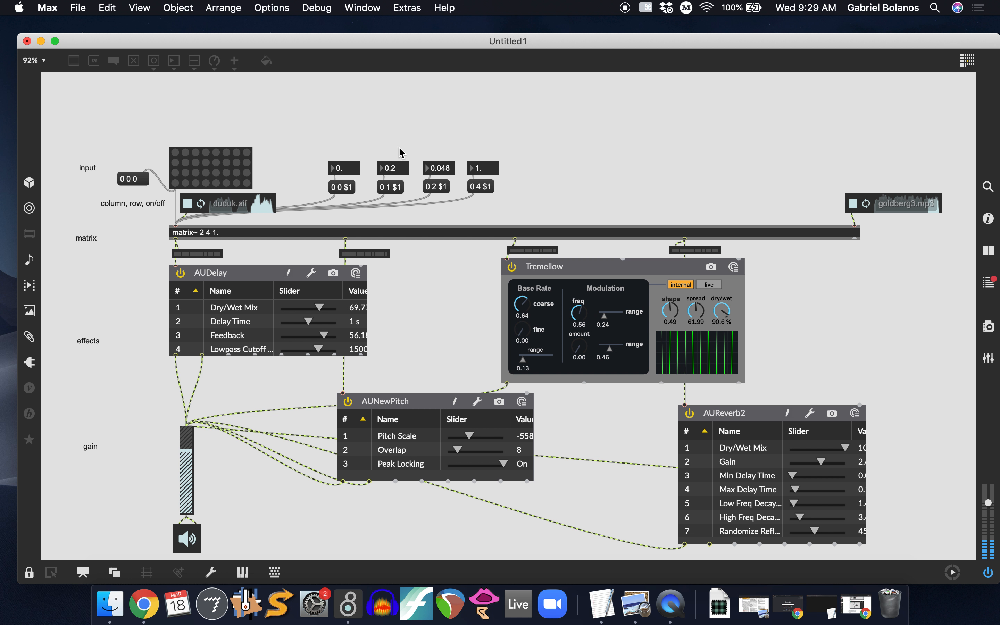
pyautogui.click(391, 167)
pyautogui.write('0')
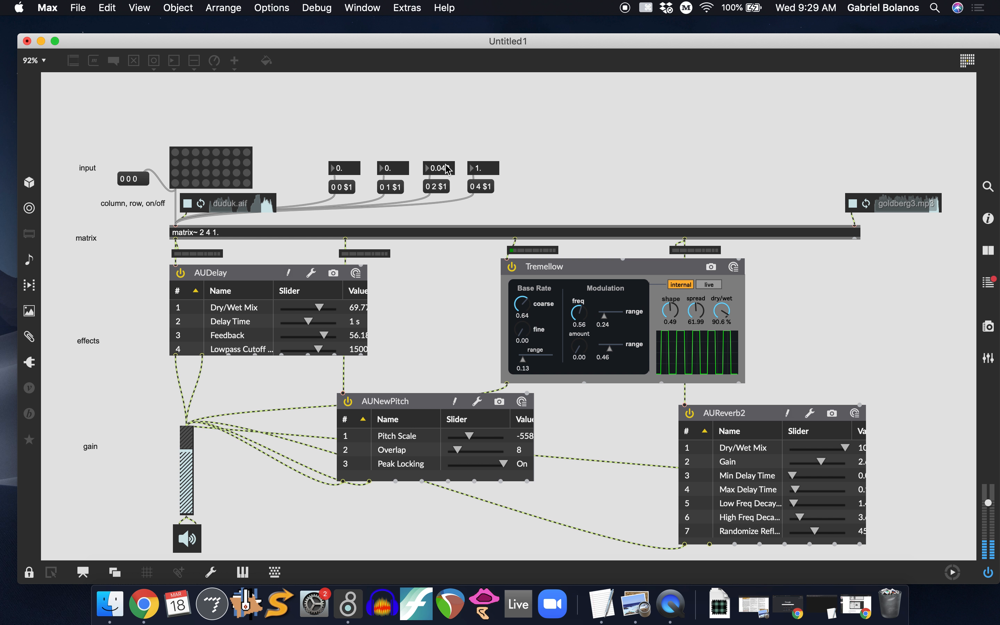
pyautogui.click(445, 166)
pyautogui.write('0')
pyautogui.click(503, 158)
pyautogui.write('0')
pyautogui.click(440, 107)
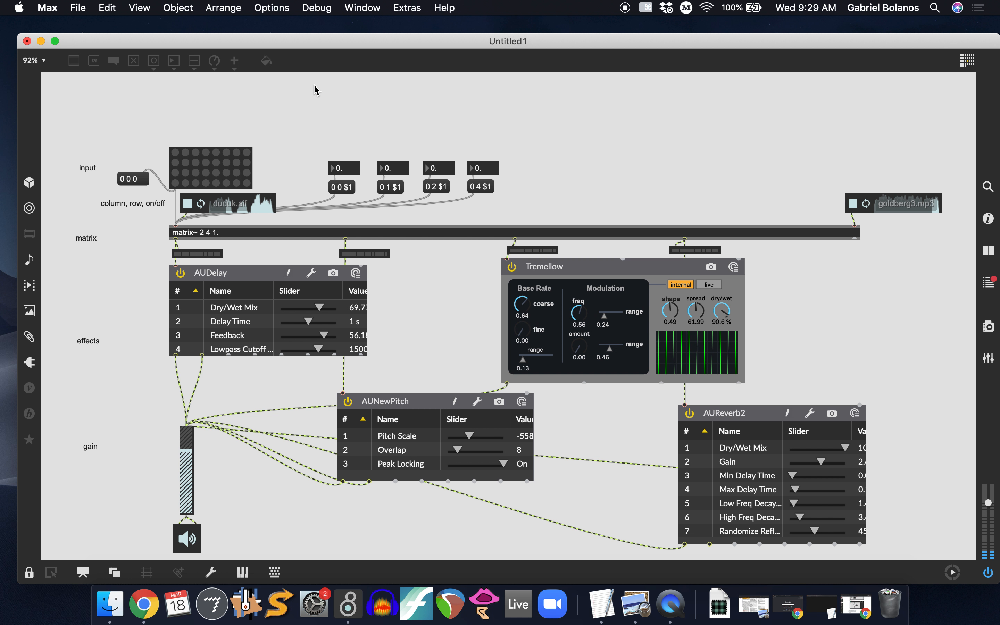
# - Unlock the patch and add a slider above the 0 0 $1 number box, resized to be shorter and wider
pyautogui.press('super+e')
pyautogui.write('nslider')
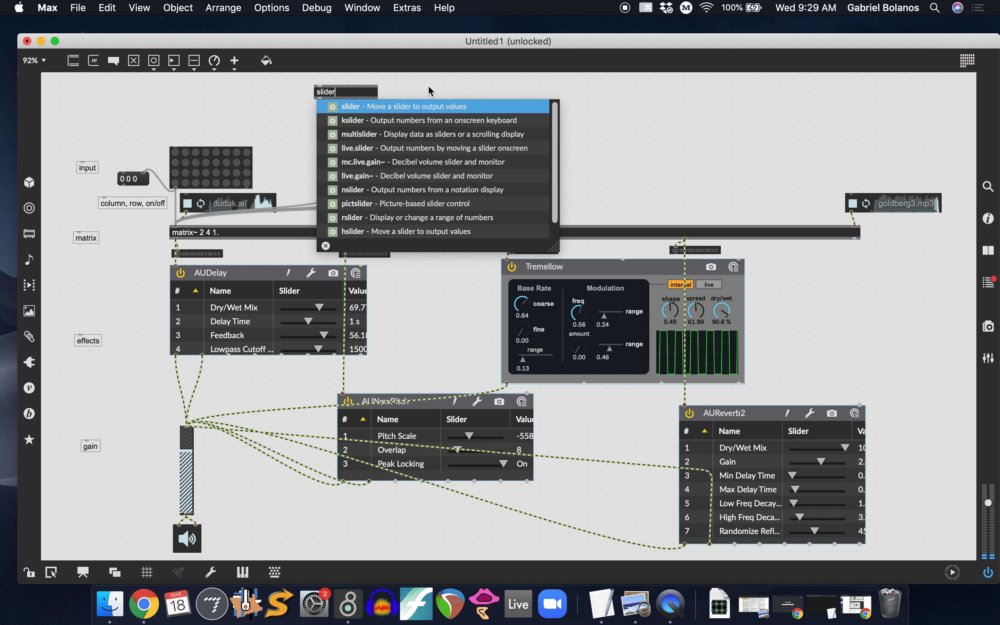
pyautogui.click(413, 104)
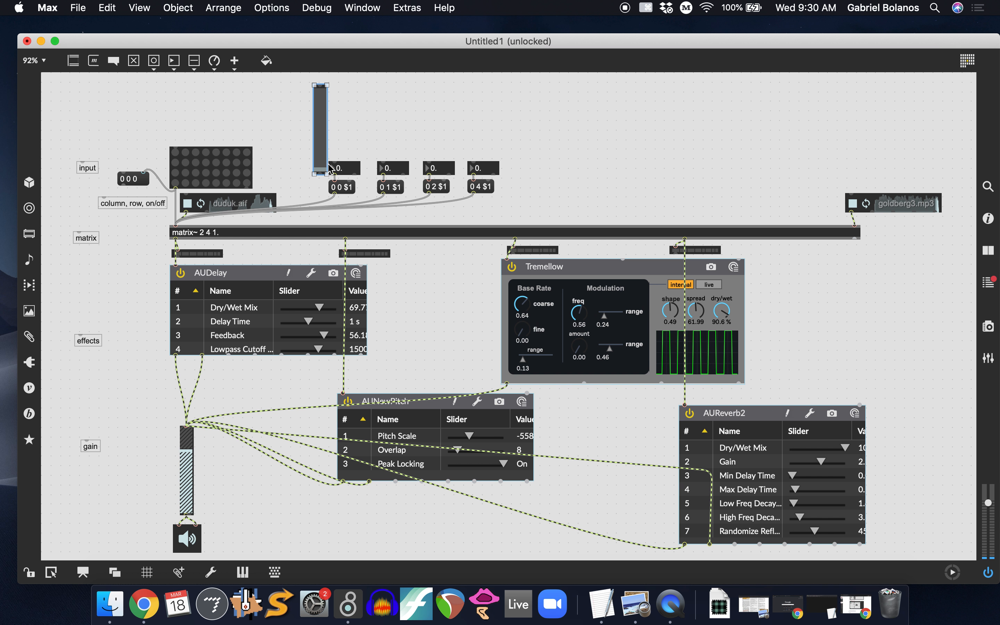
pyautogui.moveTo(326, 173); pyautogui.dragTo(339, 105)
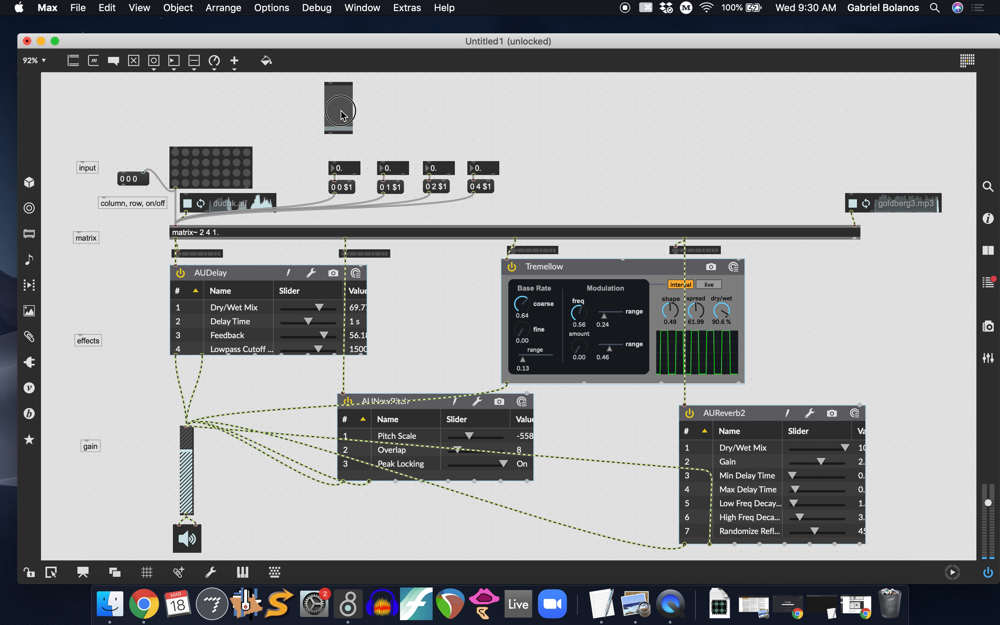
# - Check the slider's output with a temporary message box connected to it, and delete that message box
pyautogui.doubleClick(387, 119)
pyautogui.moveTo(329, 128)
pyautogui.mouseDown()
pyautogui.moveTo(438, 102)
pyautogui.moveTo(408, 116)
pyautogui.moveTo(337, 118)
pyautogui.moveTo(337, 81)
pyautogui.moveTo(339, 130)
pyautogui.mouseUp()
pyautogui.press('super+e')
pyautogui.press('super+e')
pyautogui.click(400, 120)
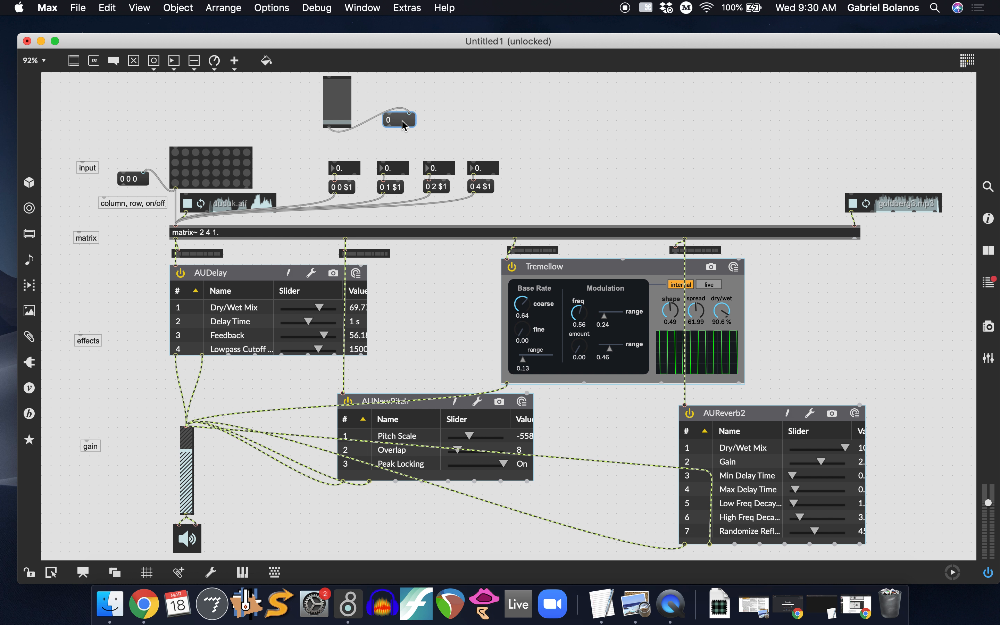
pyautogui.press('BackSpace')
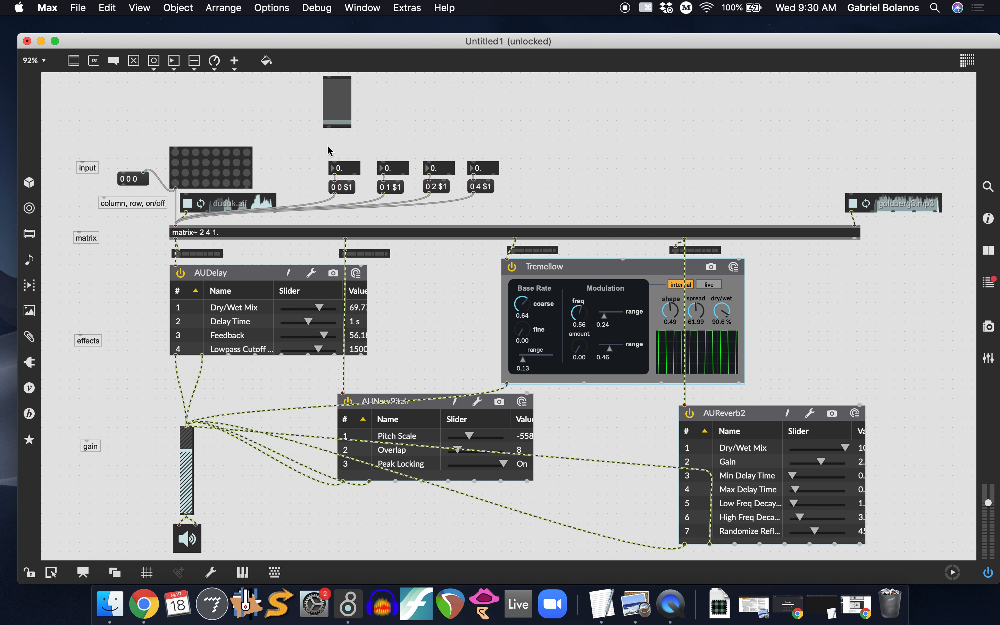
pyautogui.doubleClick(376, 113)
pyautogui.write('scale')
pyautogui.click(435, 98)
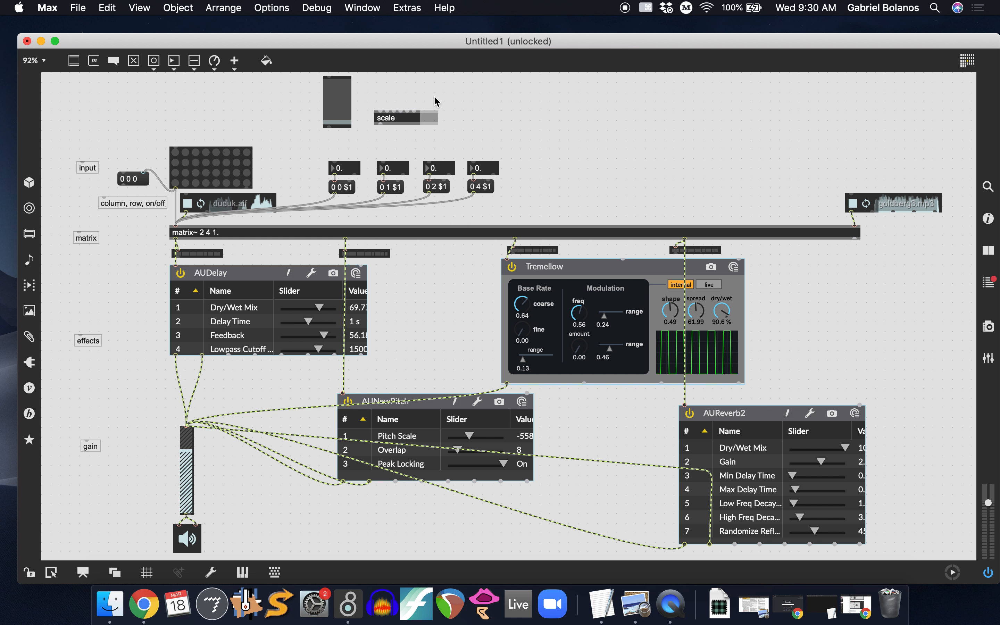
pyautogui.click(392, 119)
pyautogui.press('BackSpace')
pyautogui.press('m')
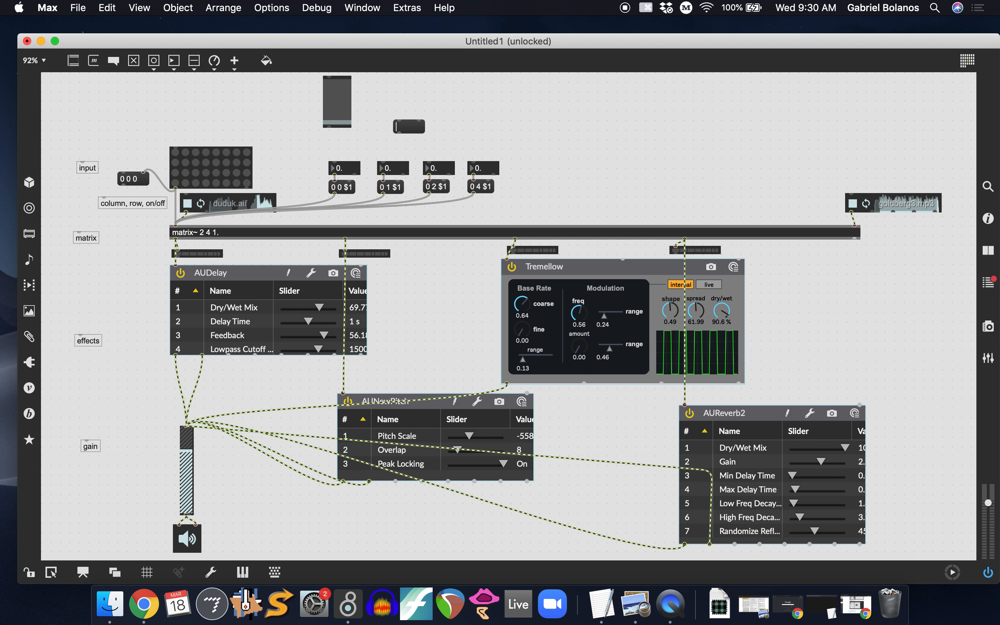
# - Add a / 127 object, connect the slider's outlet to its first inlet and place it directly below the slider
pyautogui.click(411, 135)
pyautogui.doubleClick(411, 135)
pyautogui.write('/ ')
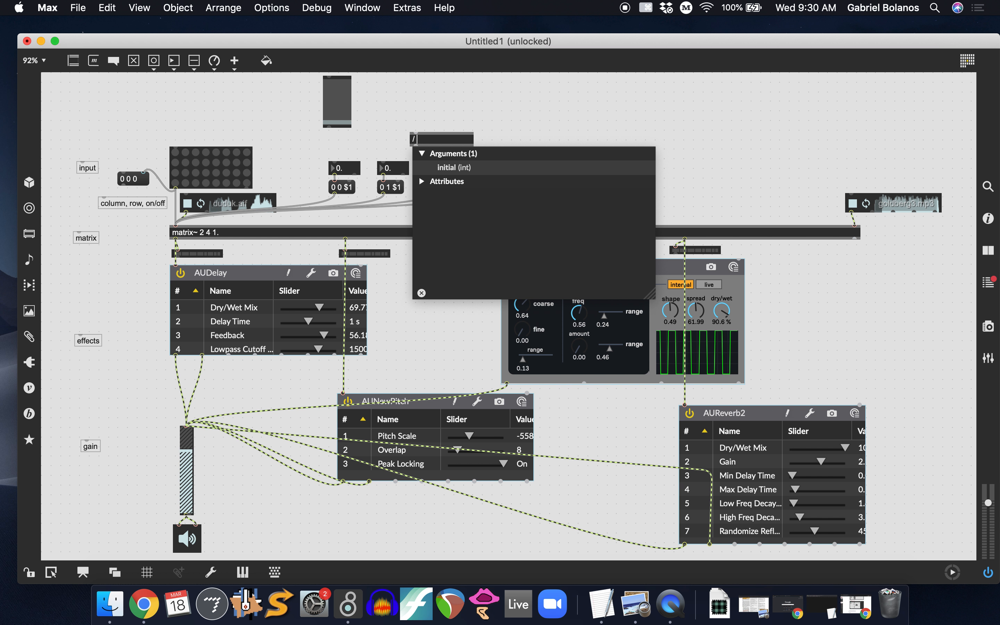
pyautogui.write('127')
pyautogui.press('Return')
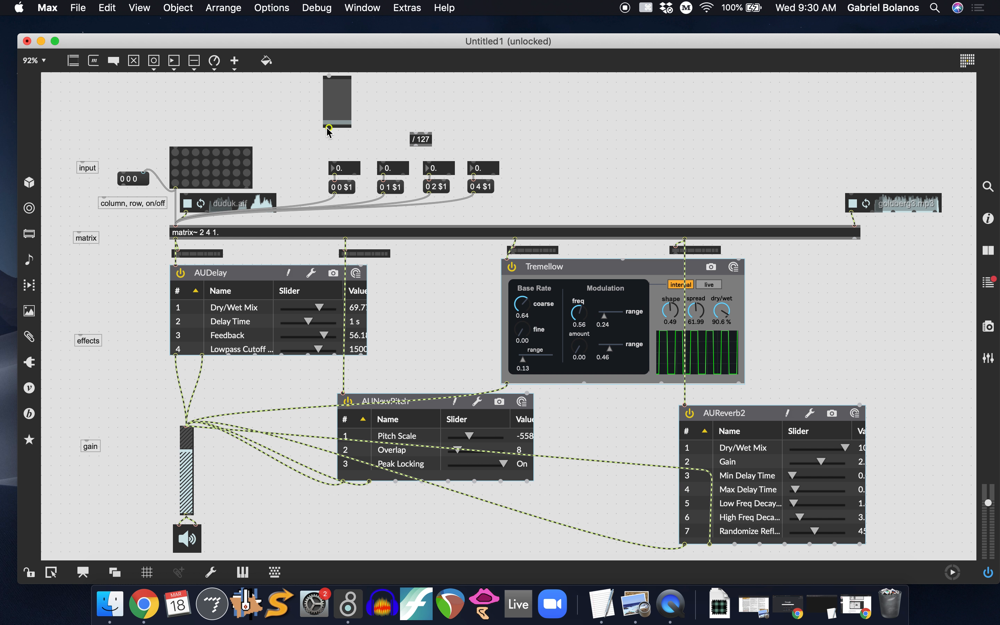
pyautogui.click(328, 128)
pyautogui.click(415, 134)
pyautogui.moveTo(426, 143); pyautogui.dragTo(339, 147)
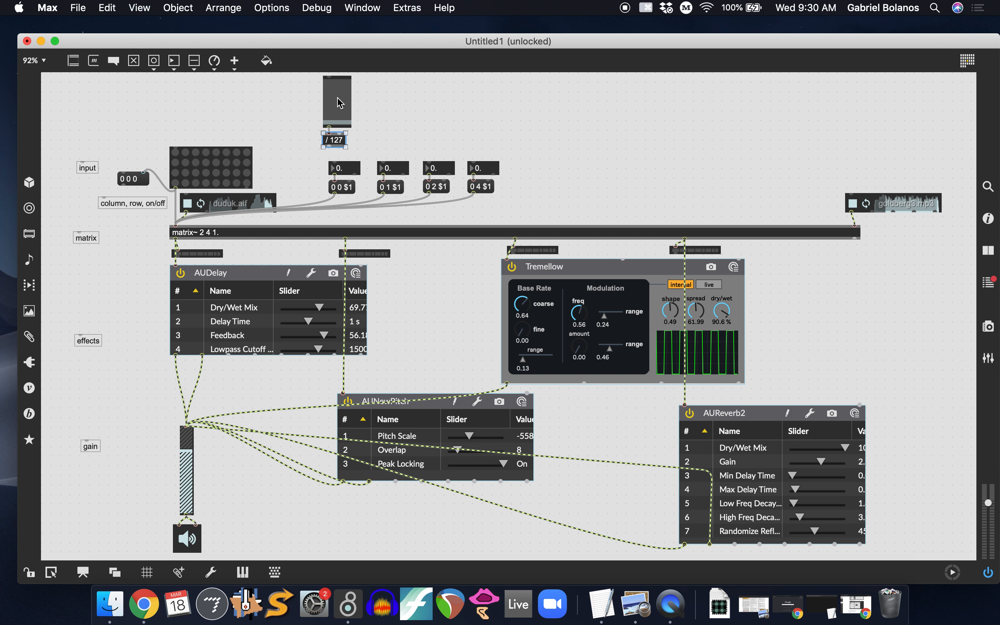
# - Connect the / 127 object to the number box above 0 0 $1 and test the slider at its maximum with the patch locked
pyautogui.press('super+e')
pyautogui.moveTo(339, 103); pyautogui.dragTo(338, 79)
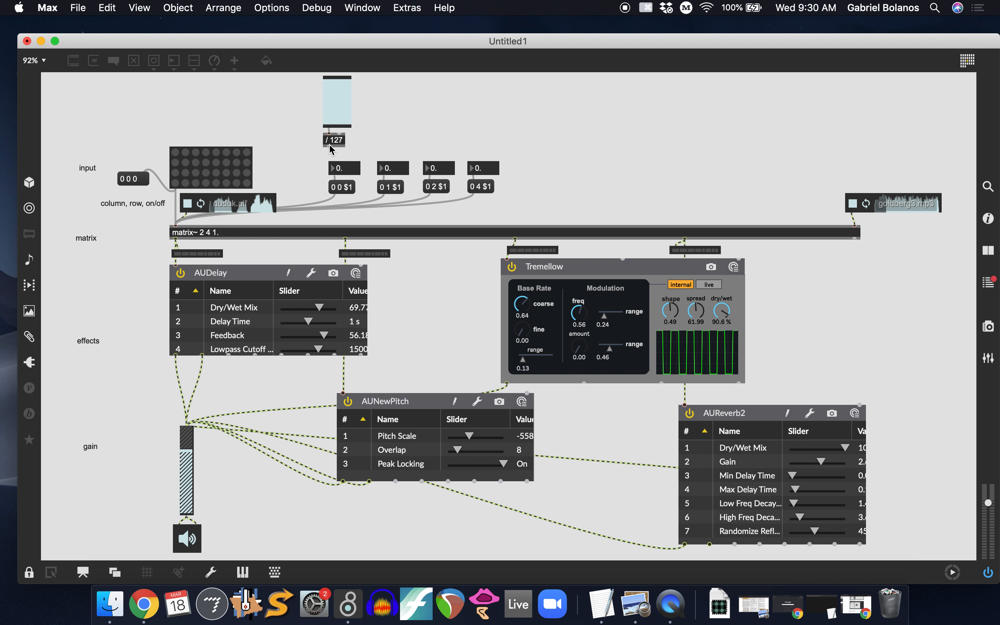
pyautogui.press('super+e')
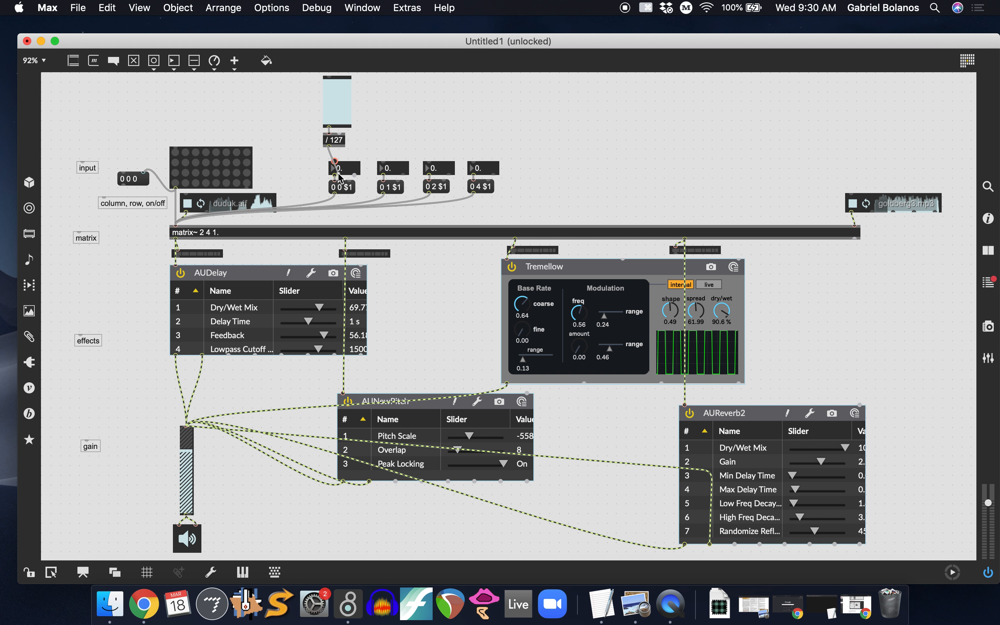
pyautogui.press('super+e')
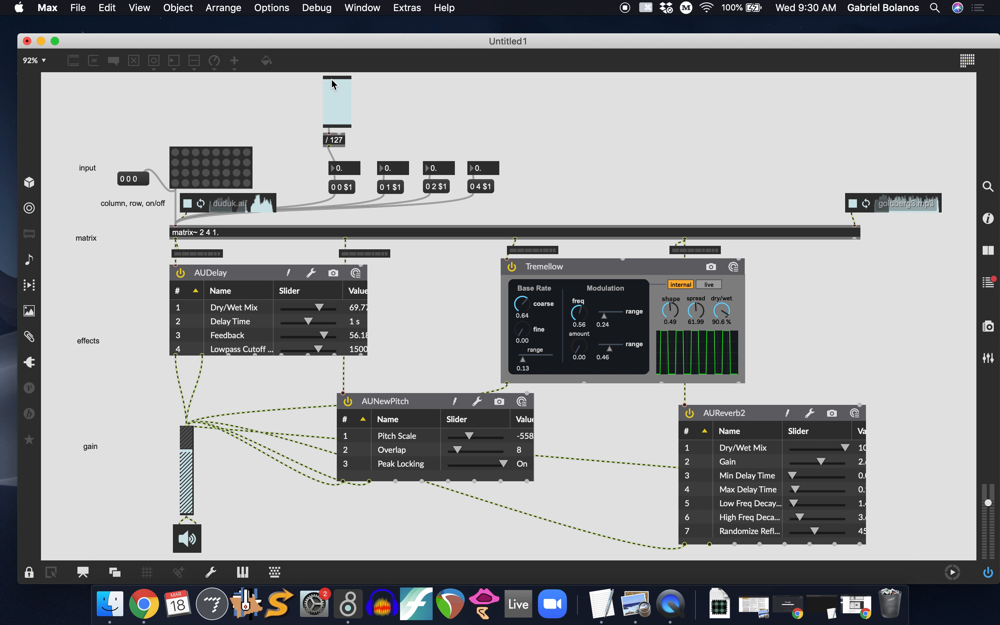
pyautogui.click(330, 79)
pyautogui.moveTo(331, 81)
pyautogui.mouseDown()
pyautogui.moveTo(333, 124)
pyautogui.moveTo(335, 83)
pyautogui.mouseUp()
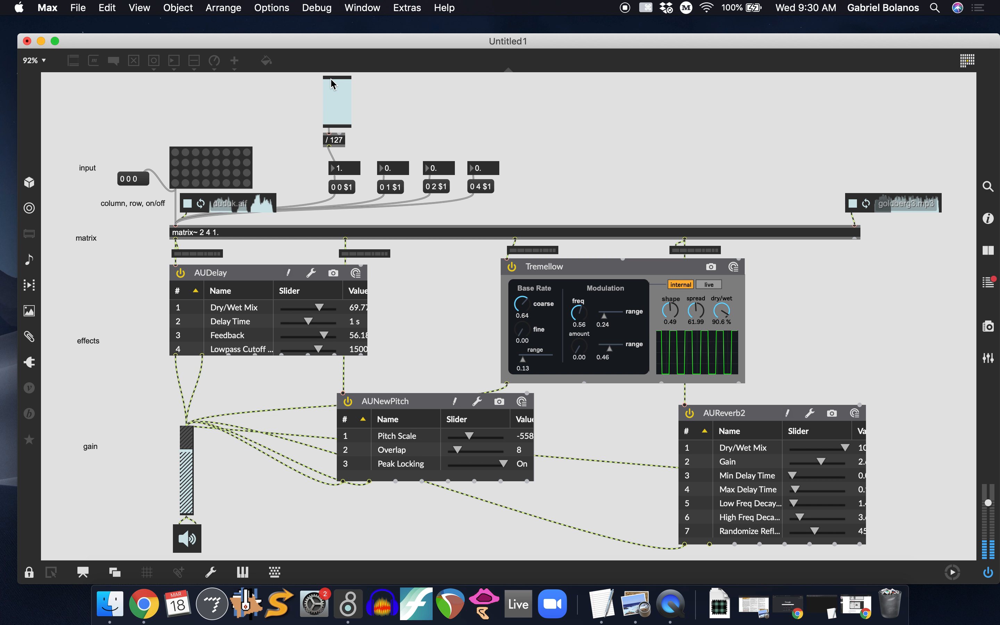
# - Change the division object to / 127. and bring the slider down to its minimum with the patch locked
pyautogui.press('super+e')
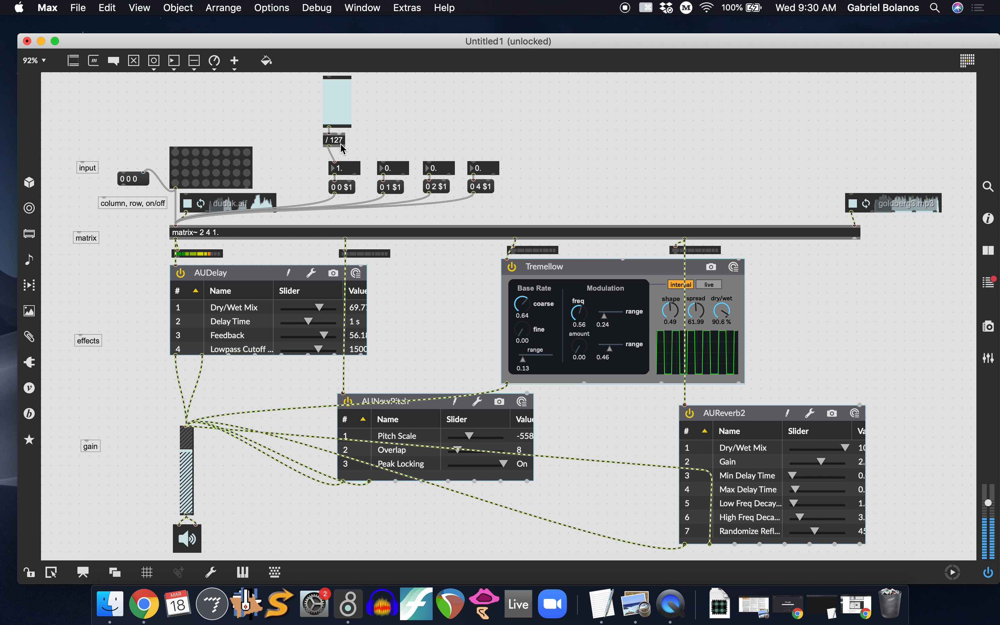
pyautogui.doubleClick(339, 141)
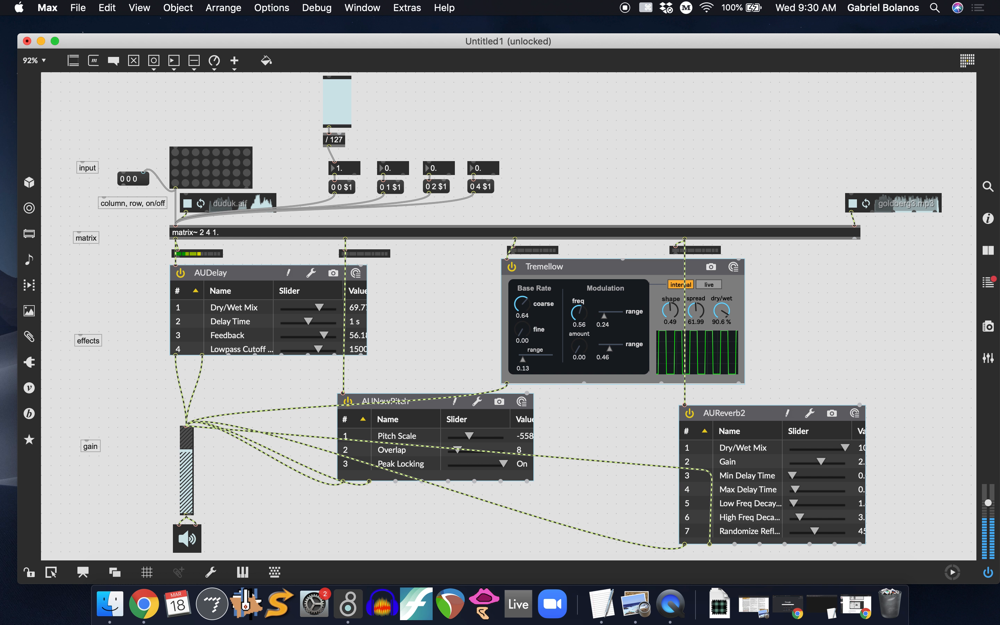
pyautogui.write('.')
pyautogui.click(366, 121)
pyautogui.press('super+e')
pyautogui.moveTo(342, 89); pyautogui.dragTo(345, 131)
pyautogui.press('super+e')
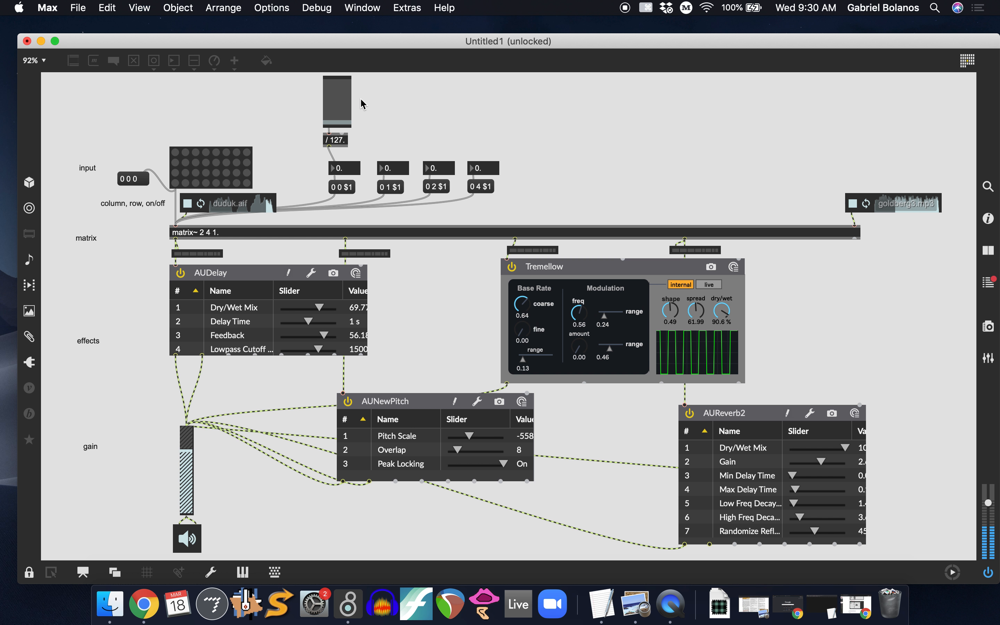
# - Narrow the slider slightly and move it together with the / 127. object to sit above the number box of 0 0 $1
pyautogui.click(349, 126)
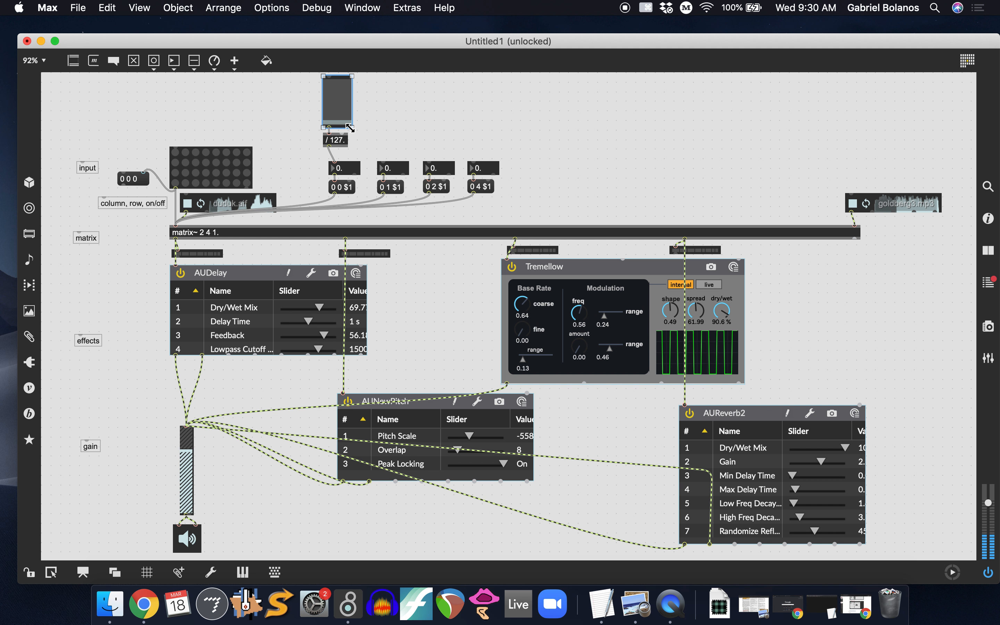
pyautogui.moveTo(349, 127); pyautogui.dragTo(295, 188)
pyautogui.scroll(5, 402, 125)
pyautogui.scroll(3, 373, 107)
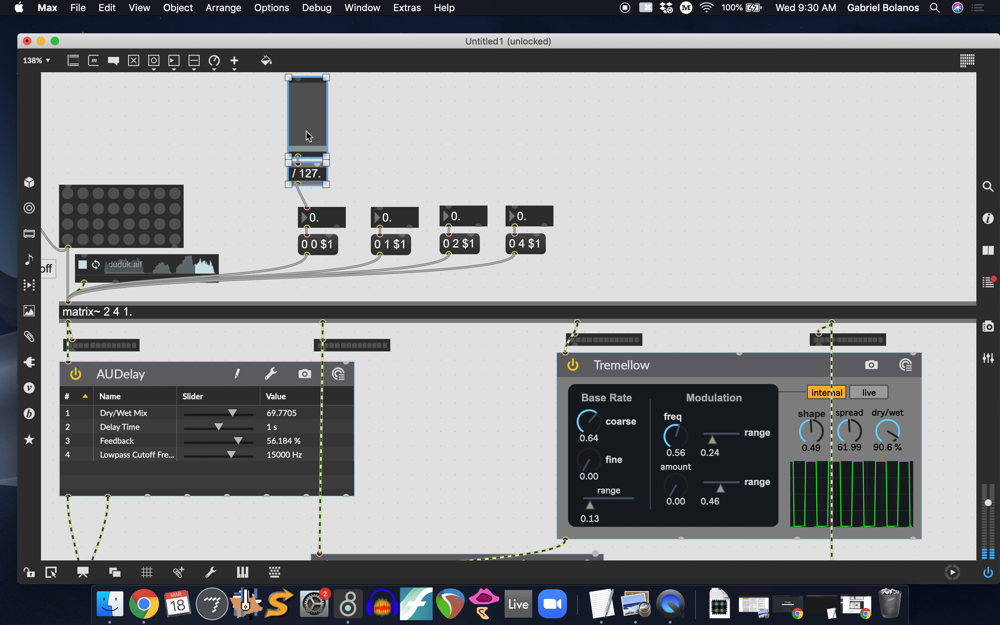
pyautogui.moveTo(307, 131); pyautogui.dragTo(325, 119)
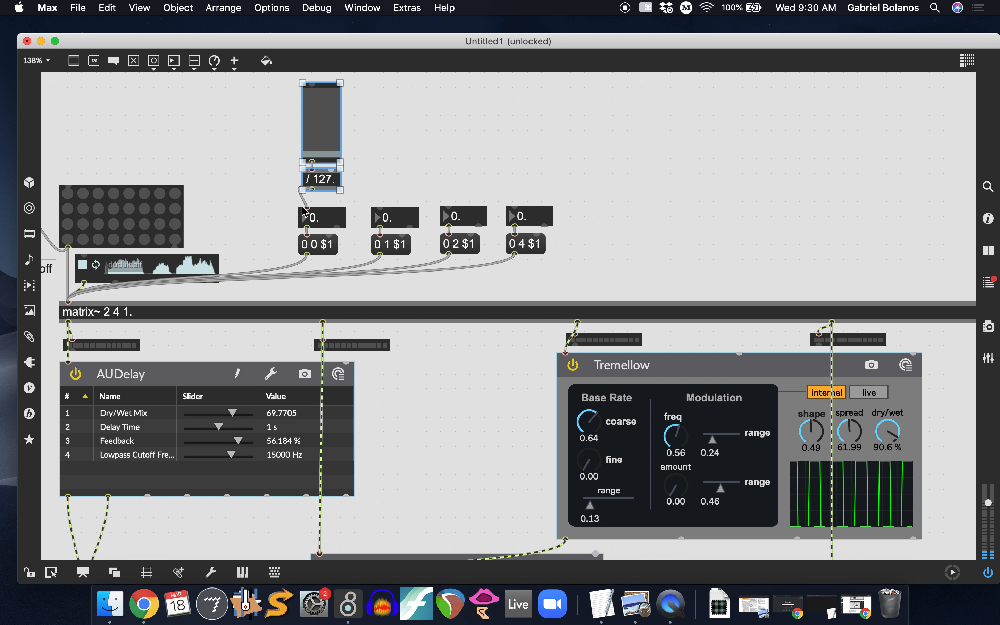
pyautogui.moveTo(303, 202); pyautogui.dragTo(306, 208)
# - Duplicate the slider and its / 127. object three times, placing one evenly spaced copy above each remaining number box
pyautogui.moveTo(370, 123); pyautogui.dragTo(343, 161)
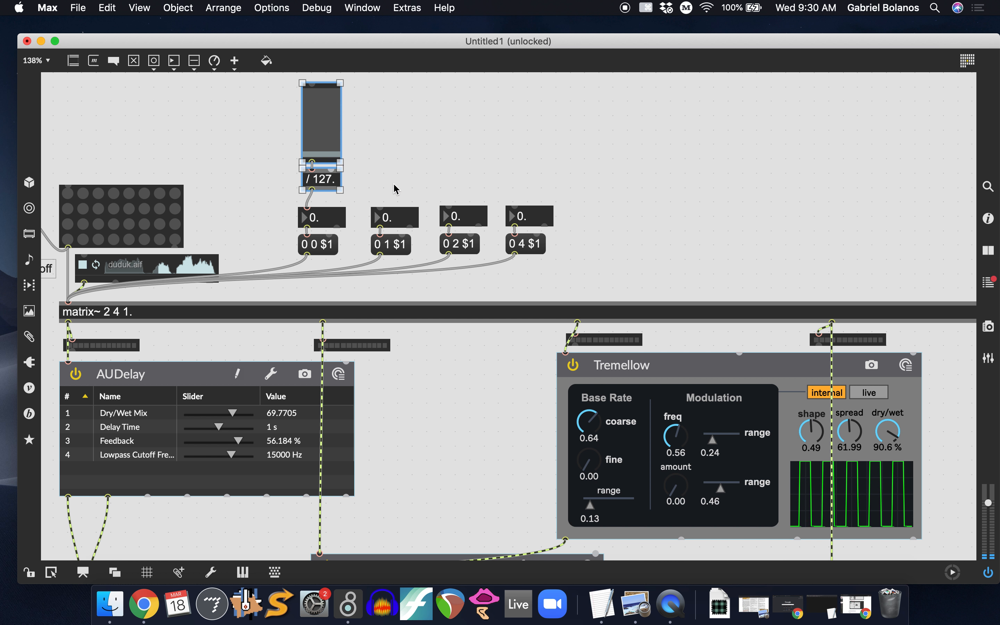
pyautogui.press('super+d')
pyautogui.moveTo(354, 117); pyautogui.dragTo(382, 104)
pyautogui.press('super+d')
pyautogui.press('super+d')
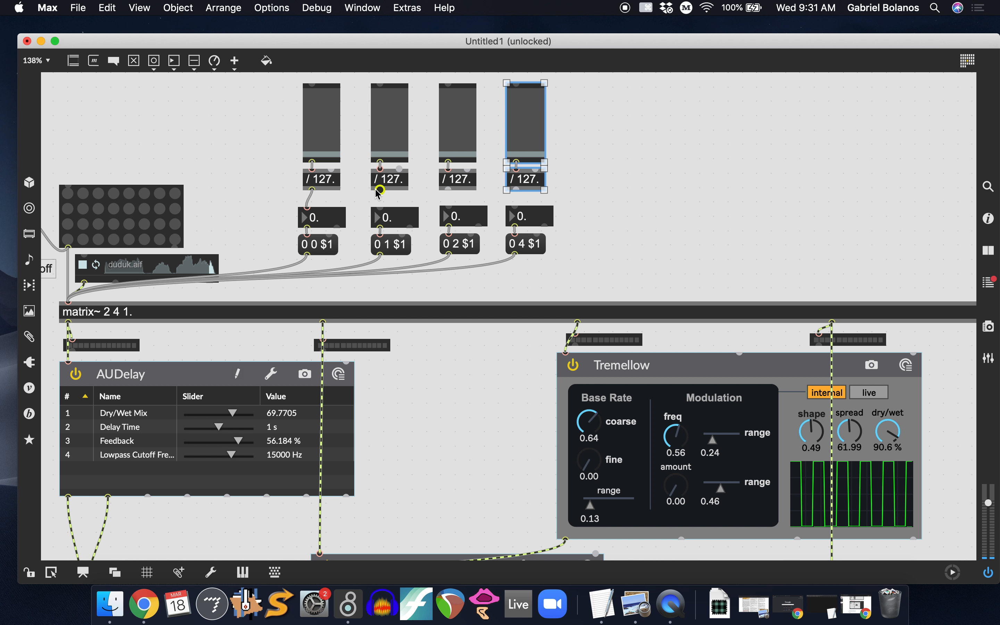
# - Connect each of the three copied / 127. objects to the number box directly below it
pyautogui.moveTo(379, 191); pyautogui.dragTo(380, 209)
pyautogui.moveTo(448, 191); pyautogui.dragTo(449, 207)
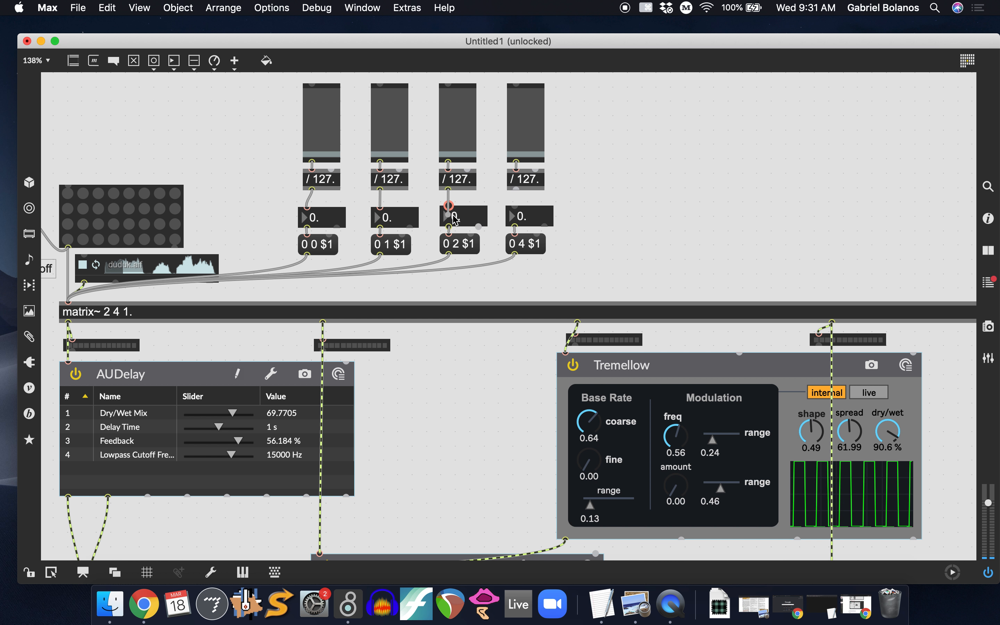
pyautogui.moveTo(515, 190); pyautogui.dragTo(521, 219)
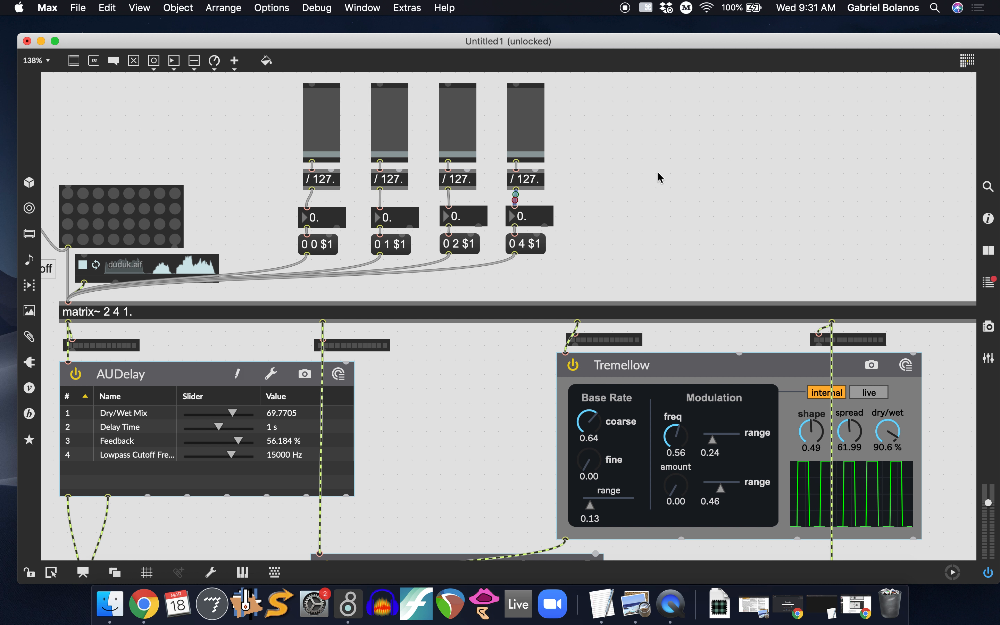
# - Lock the patch and raise the first three sliders to about 0.354, 0.709 and 0.827
pyautogui.press('super+minus')
pyautogui.press('super+minus')
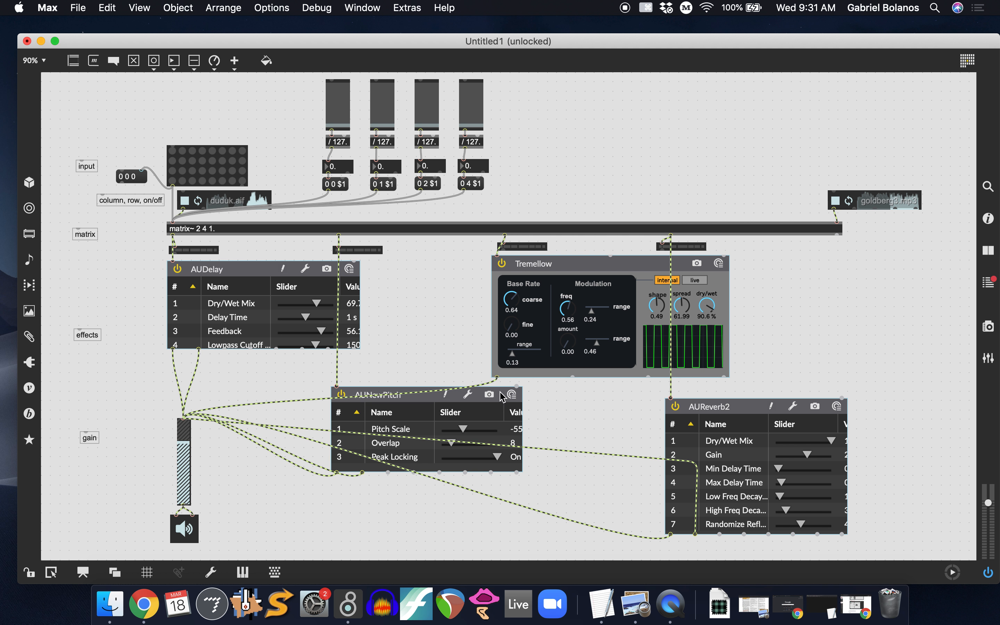
pyautogui.press('super+e')
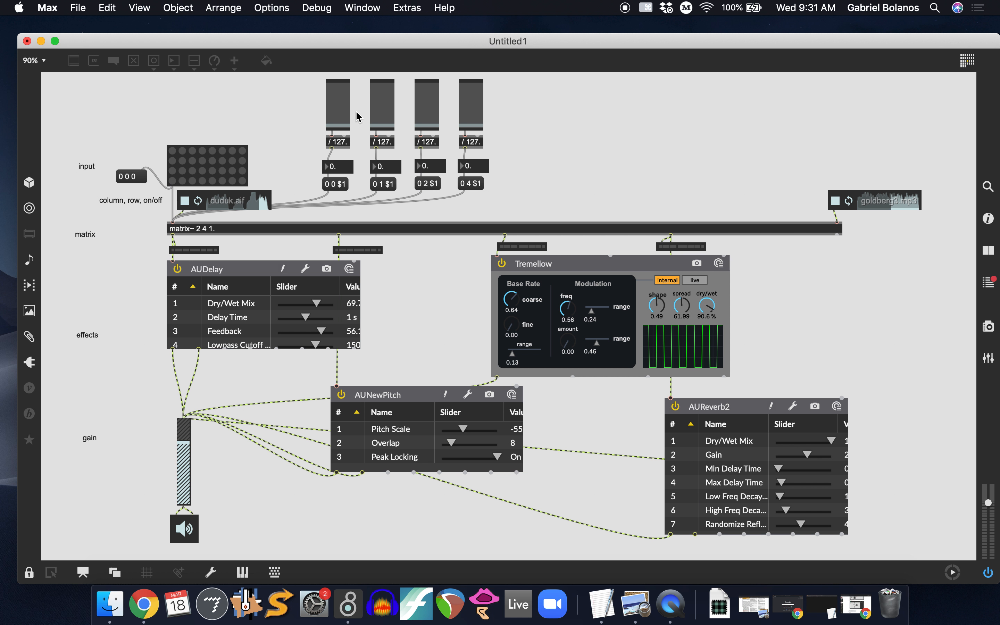
pyautogui.click(337, 106)
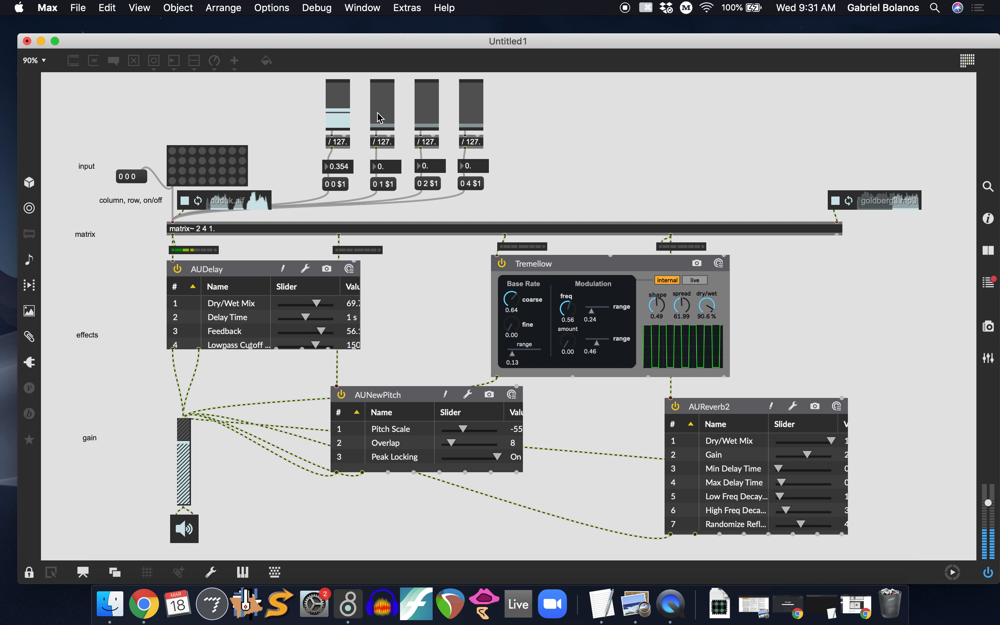
pyautogui.click(383, 96)
pyautogui.moveTo(427, 121); pyautogui.dragTo(426, 93)
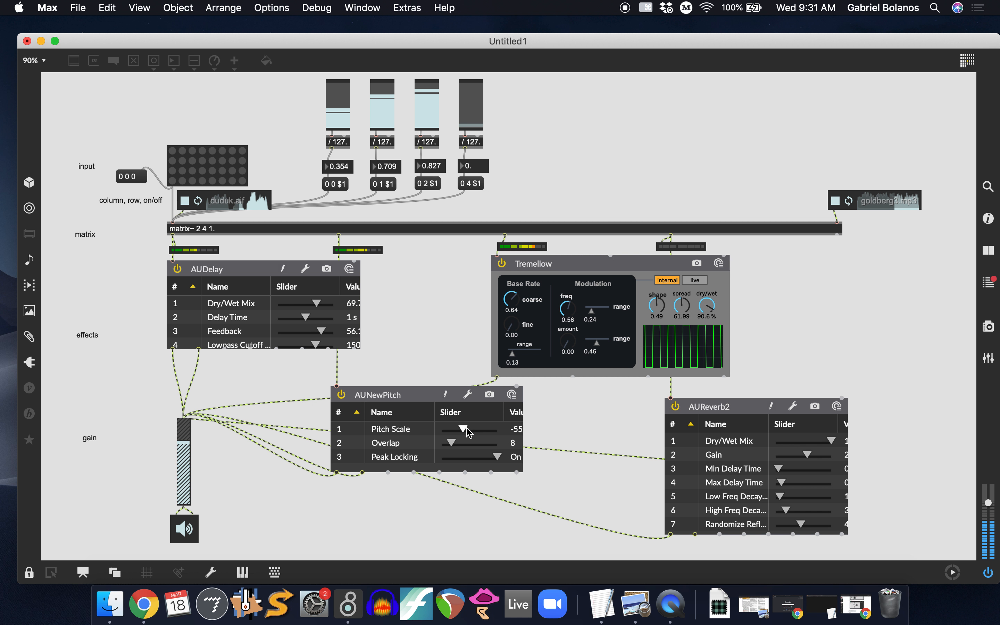
# - Raise AUNewPitch's Pitch Scale slightly and bring the third and fourth sliders up to 1
pyautogui.moveTo(463, 434); pyautogui.dragTo(470, 434)
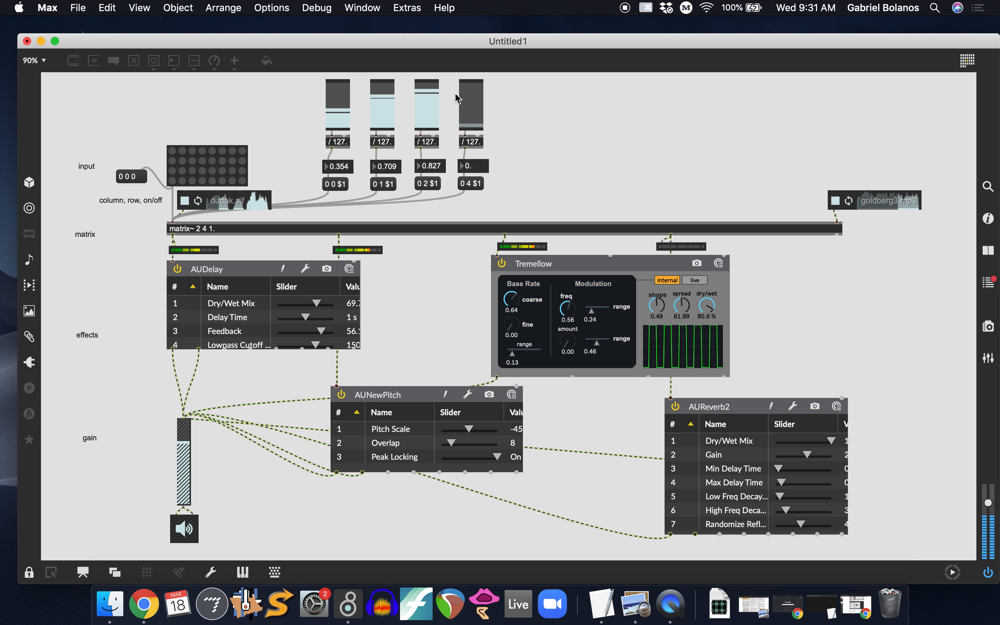
pyautogui.click(469, 113)
pyautogui.moveTo(433, 93); pyautogui.dragTo(433, 57)
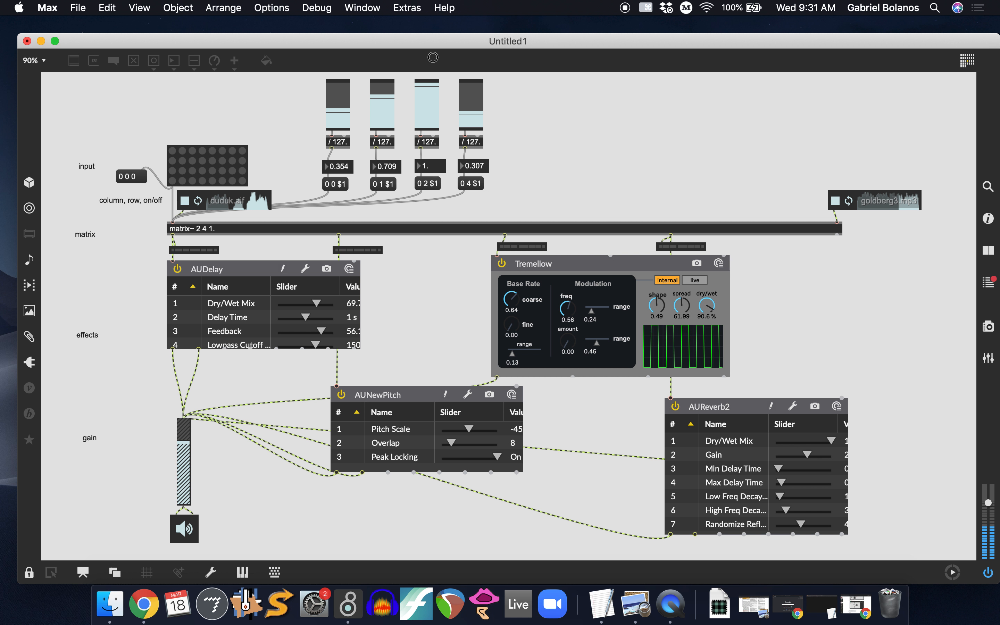
pyautogui.moveTo(472, 88); pyautogui.dragTo(474, 70)
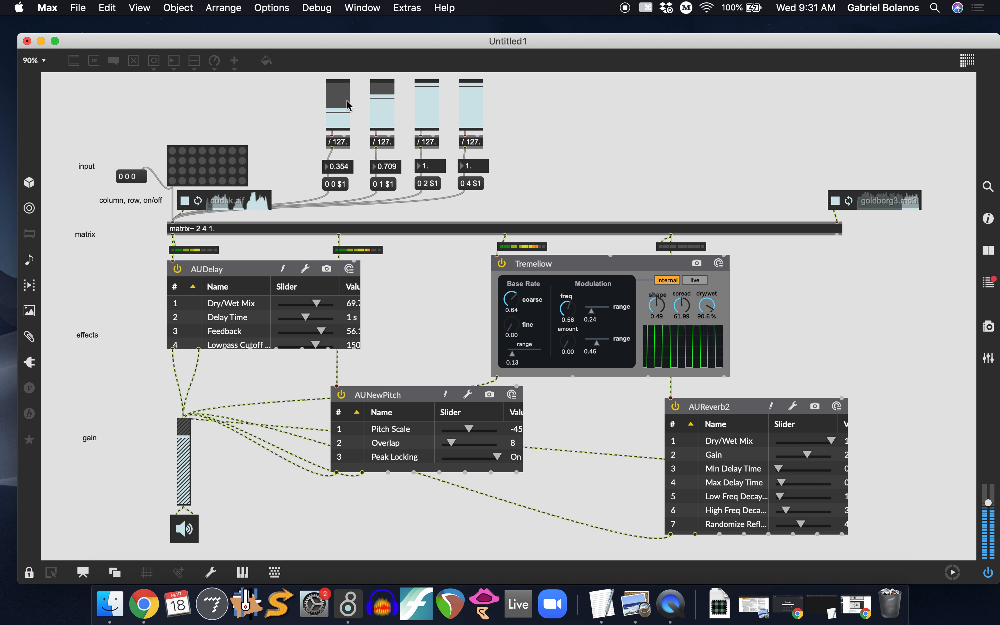
# - Try the first slider at about 0.661, then lower all four sliders to 0
pyautogui.moveTo(347, 106); pyautogui.dragTo(383, 133)
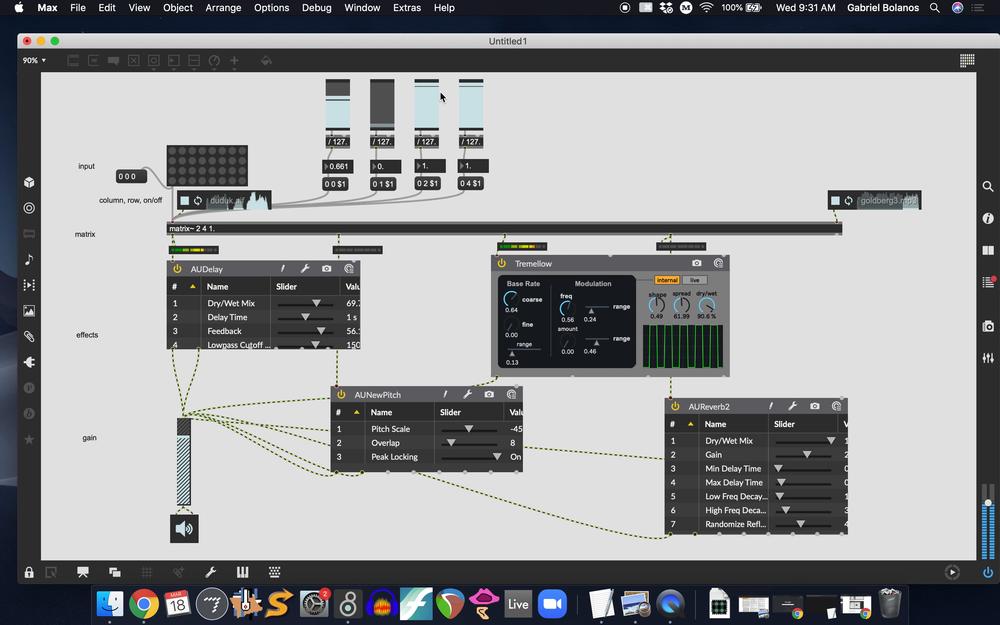
pyautogui.moveTo(427, 96); pyautogui.dragTo(428, 153)
pyautogui.moveTo(479, 101); pyautogui.dragTo(459, 201)
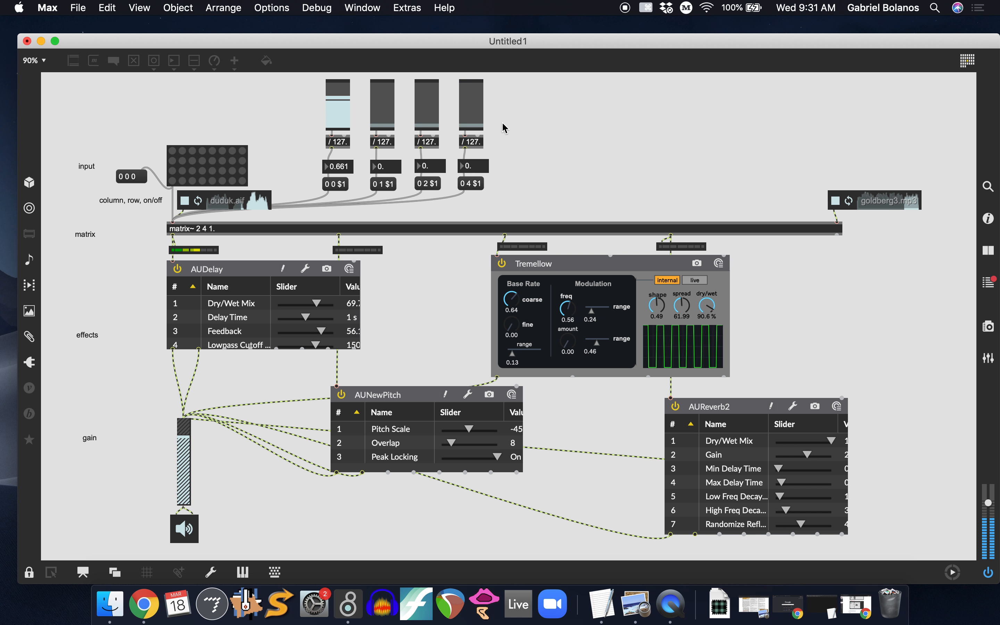
pyautogui.moveTo(342, 107); pyautogui.dragTo(348, 228)
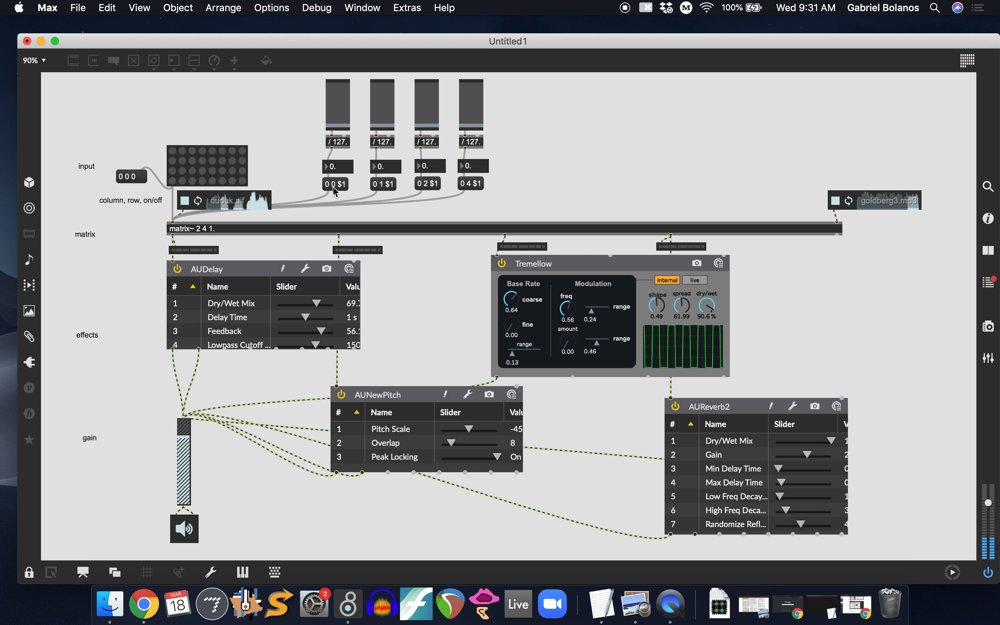
# - Toggle the first two cells of the matrix control's top row on and off to check the coordinates they send
pyautogui.click(171, 152)
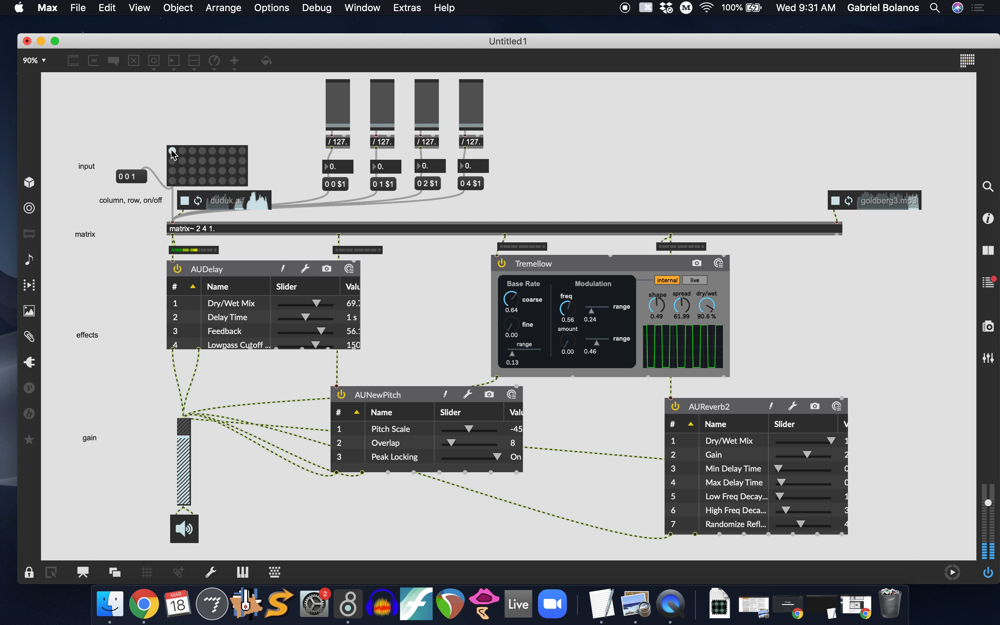
pyautogui.click(182, 151)
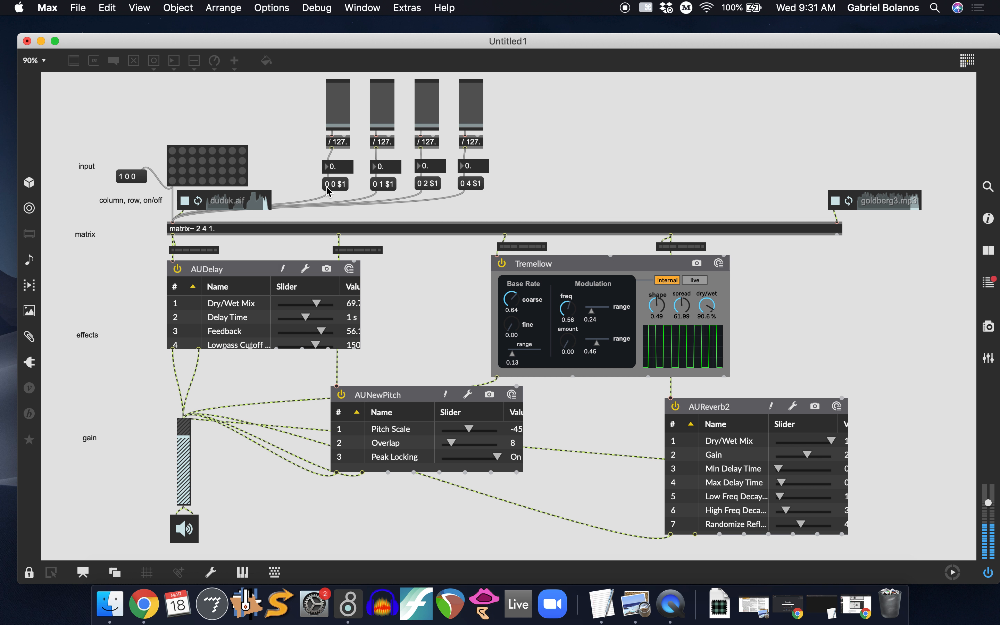
# - Unlock the patch, duplicate all four slider, / 127., number box and message chains, and place the copies beside the originals
pyautogui.press('super+e')
pyautogui.moveTo(513, 78); pyautogui.dragTo(326, 197)
pyautogui.press('super+d')
pyautogui.click(467, 112)
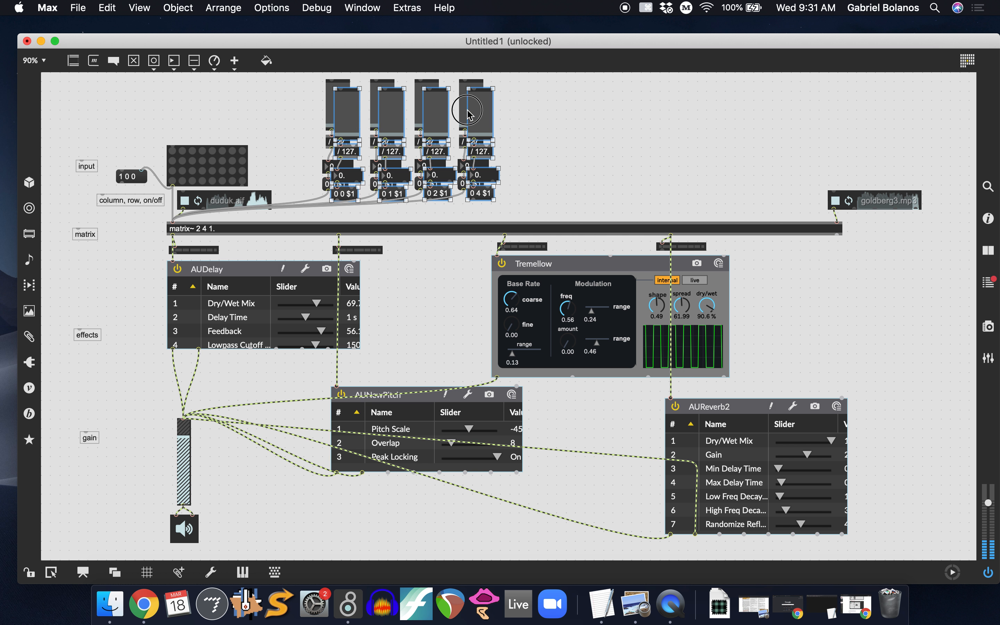
pyautogui.moveTo(467, 111); pyautogui.dragTo(558, 104)
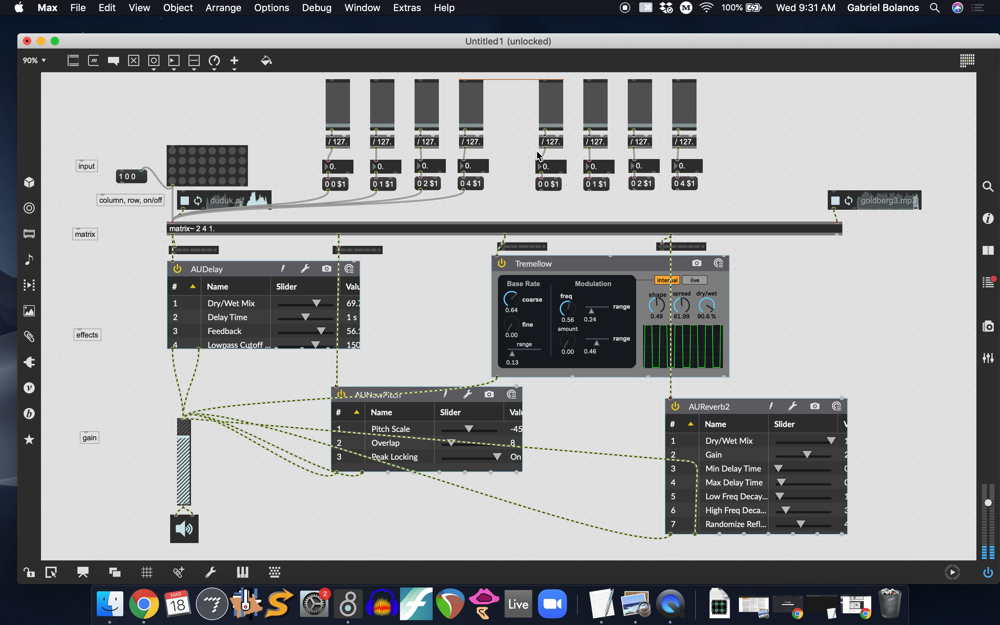
# - Change the first two messages of the duplicated group to 1 0 $1 and 1 1 $1
pyautogui.click(521, 189)
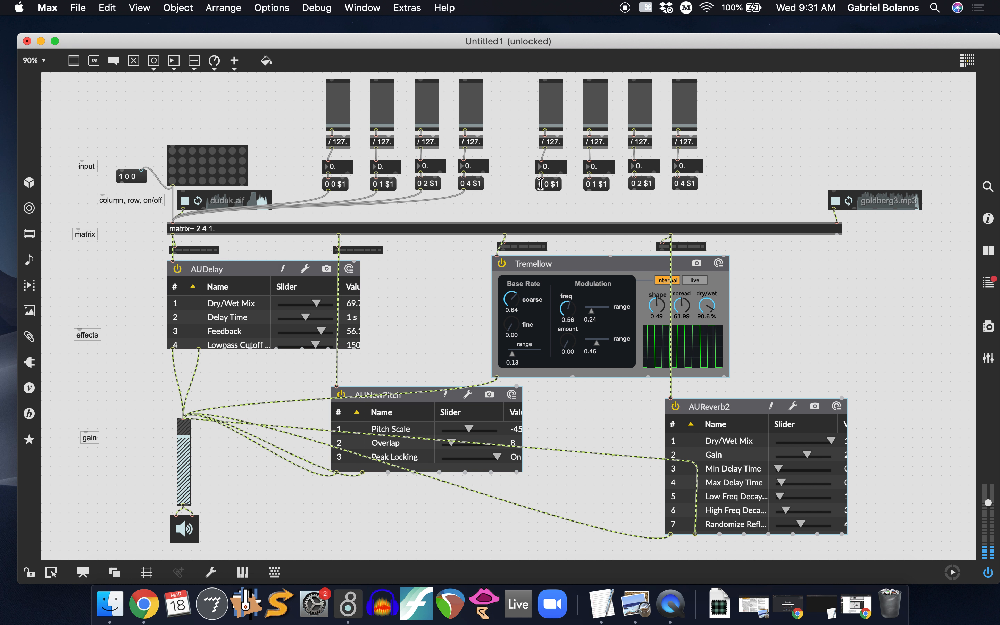
pyautogui.press('BackSpace')
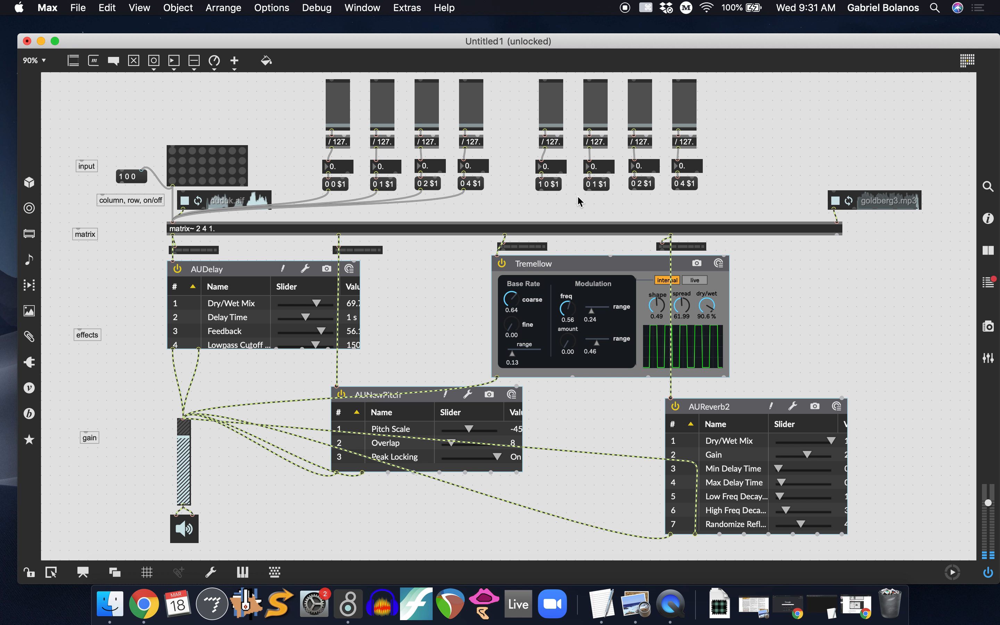
pyautogui.doubleClick(589, 184)
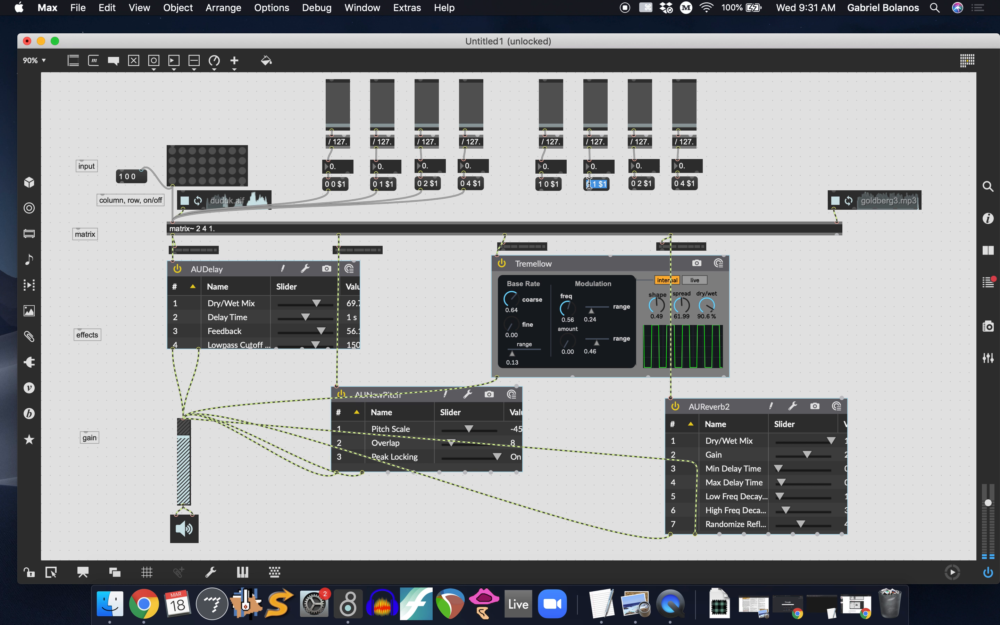
pyautogui.press('BackSpace')
pyautogui.write('1')
pyautogui.click(608, 204)
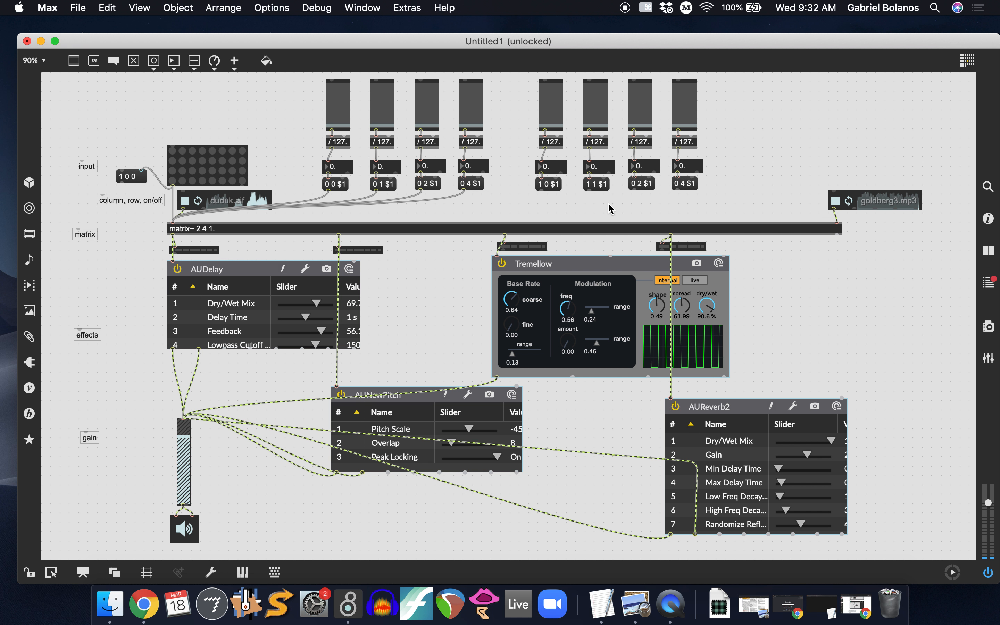
# - Change the last two messages of the duplicated group to 1 2 $1 and 1 4 $1
pyautogui.doubleClick(637, 185)
pyautogui.press('Left')
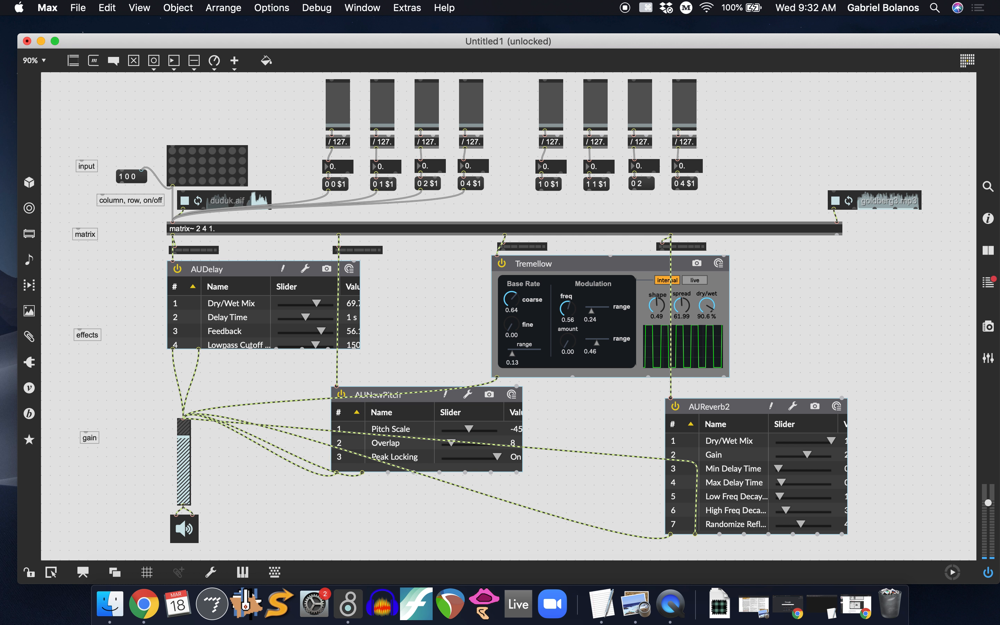
pyautogui.write('1 2')
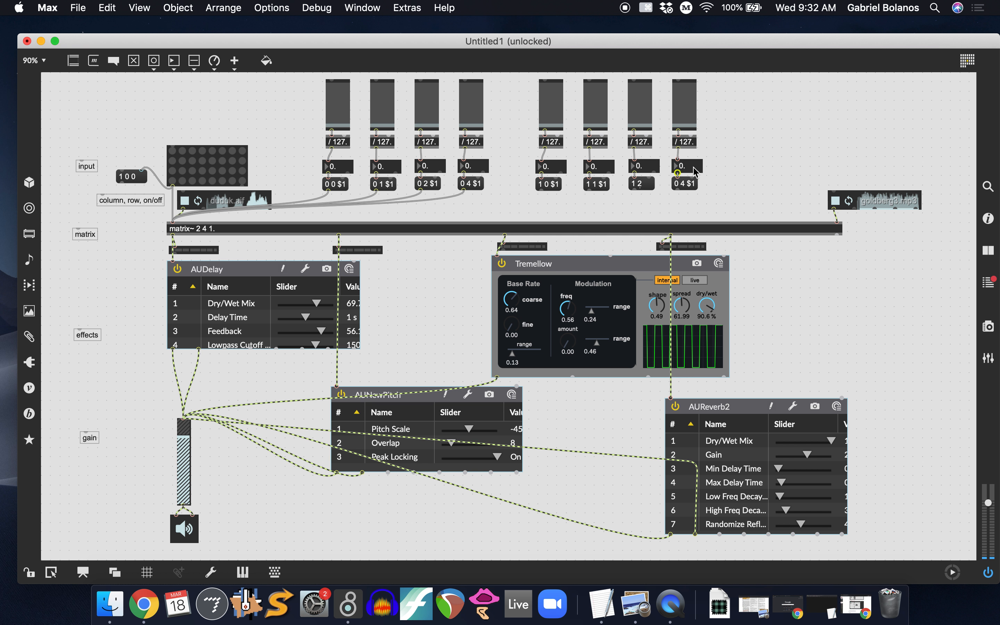
pyautogui.write(' $1')
pyautogui.click(708, 194)
pyautogui.doubleClick(679, 184)
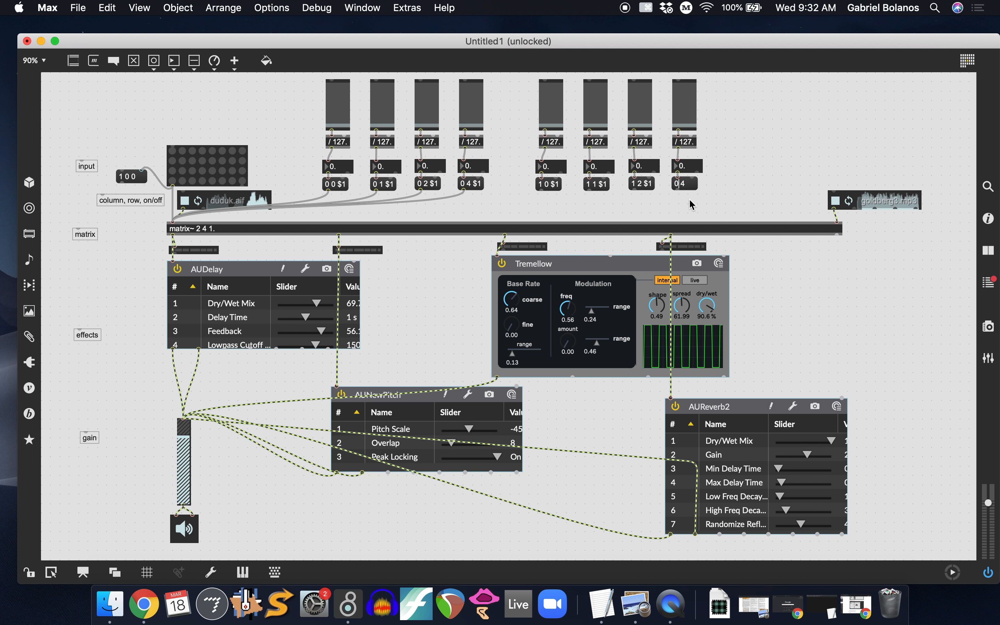
pyautogui.press('BackSpace')
pyautogui.write('1')
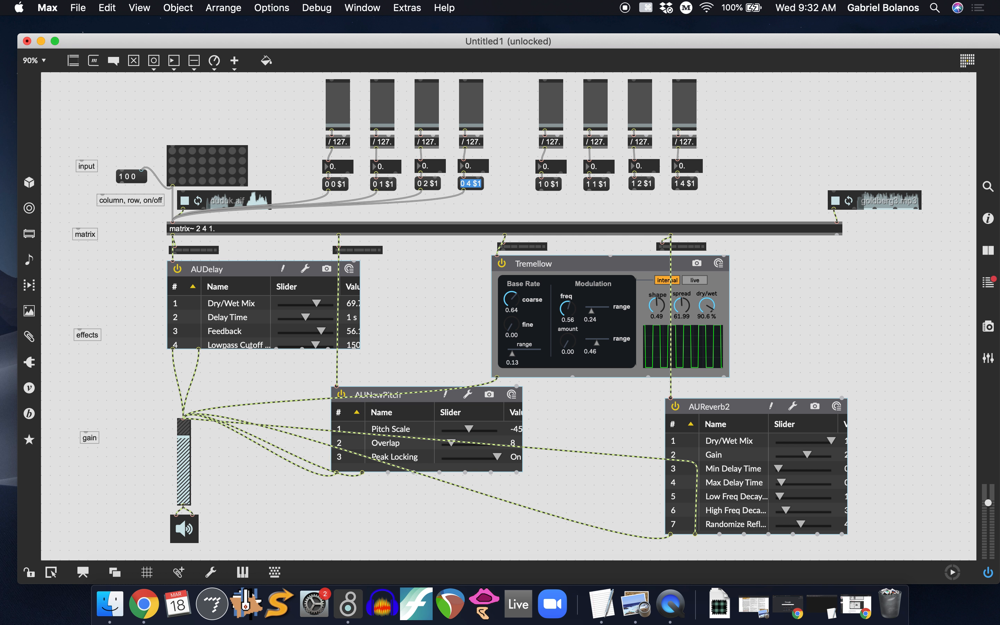
# - Correct the last message of each group to 0 3 $1 and 1 3 $1
pyautogui.doubleClick(471, 183)
pyautogui.write('3')
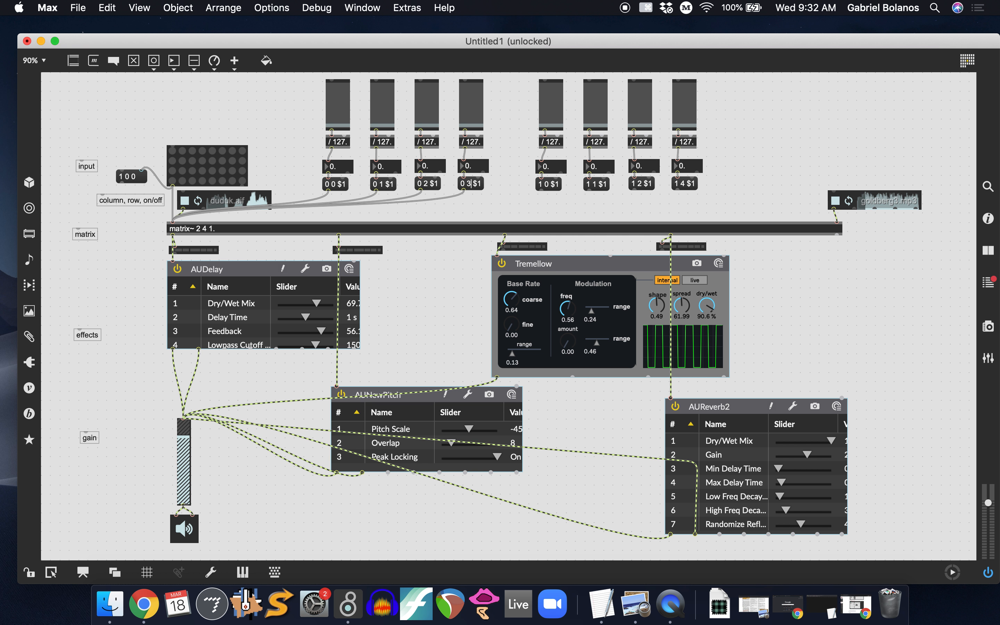
pyautogui.doubleClick(682, 183)
pyautogui.click(684, 184)
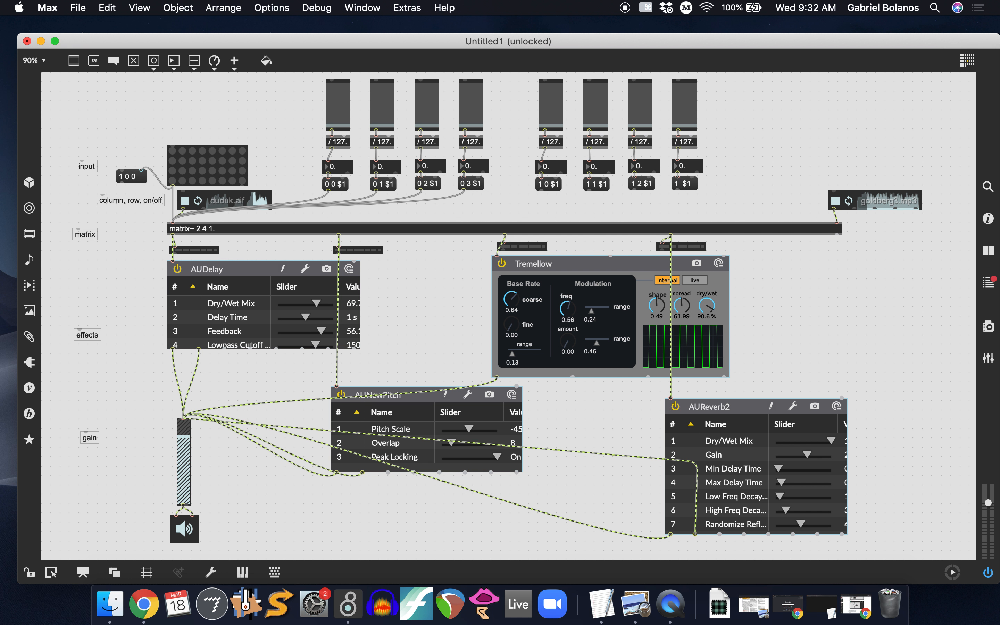
pyautogui.write('3')
pyautogui.click(728, 172)
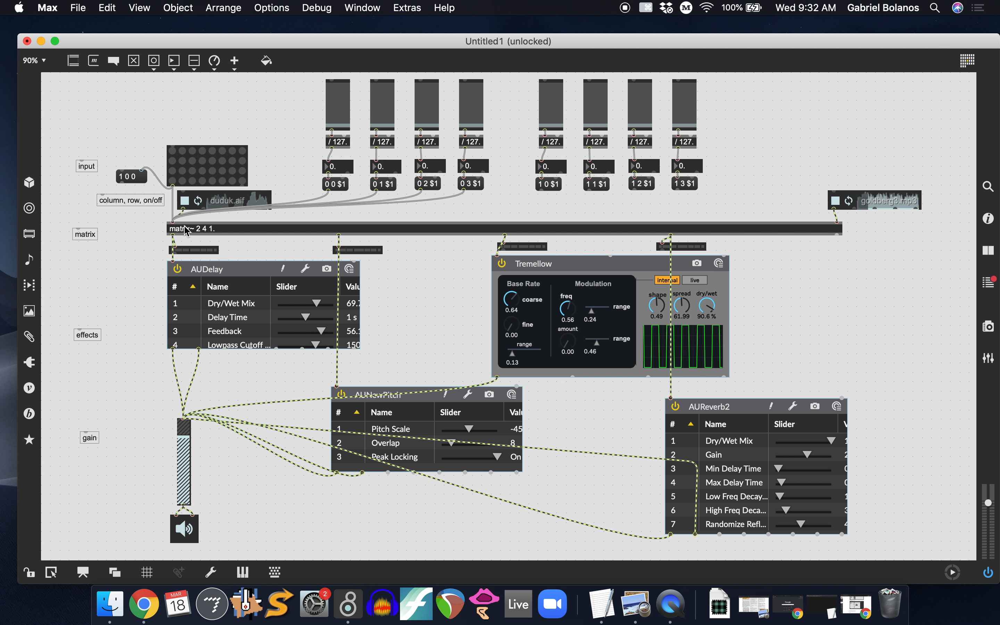
# - Connect the four messages 1 0 $1 through 1 3 $1 to the first inlet of matrix~
pyautogui.keyDown('shift'); pyautogui.click(539, 192); pyautogui.keyUp('shift')
pyautogui.keyDown('shift'); pyautogui.click(590, 191); pyautogui.keyUp('shift')
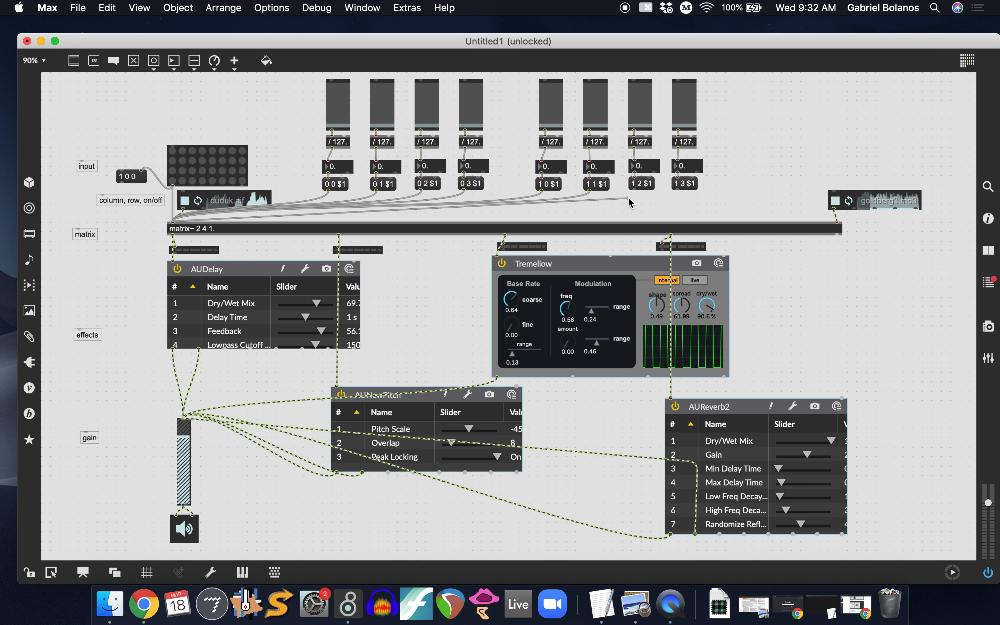
pyautogui.keyDown('shift'); pyautogui.click(635, 191); pyautogui.keyUp('shift')
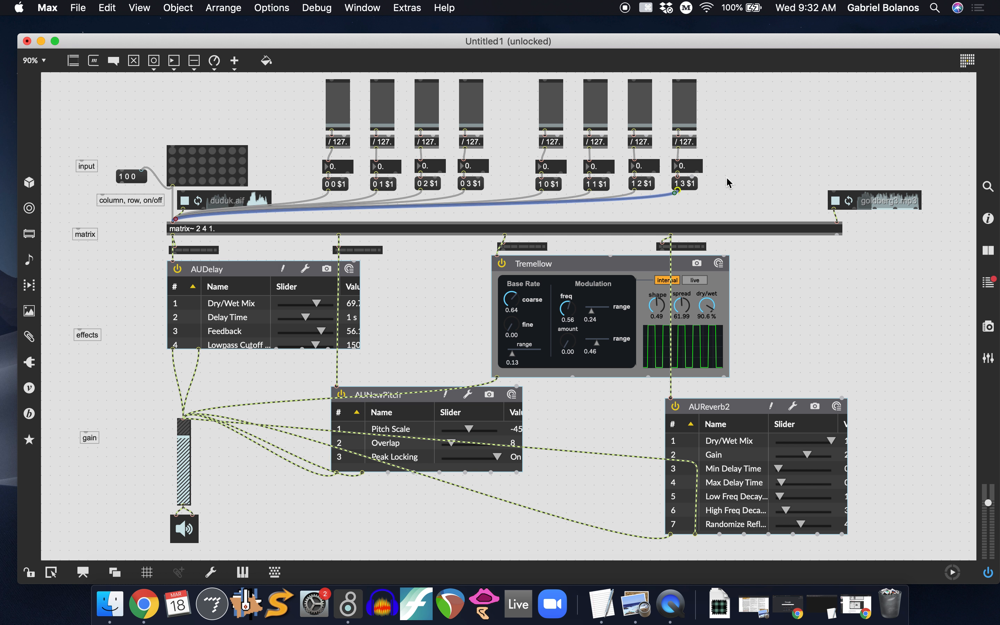
# - Lock the patch and test the second group's sliders, raising the one above 1 3 $1 to about 0.181
pyautogui.press('super+e')
pyautogui.moveTo(555, 123)
pyautogui.mouseDown()
pyautogui.moveTo(578, 121)
pyautogui.moveTo(556, 130)
pyautogui.moveTo(556, 141)
pyautogui.mouseUp()
pyautogui.moveTo(684, 130); pyautogui.dragTo(683, 117)
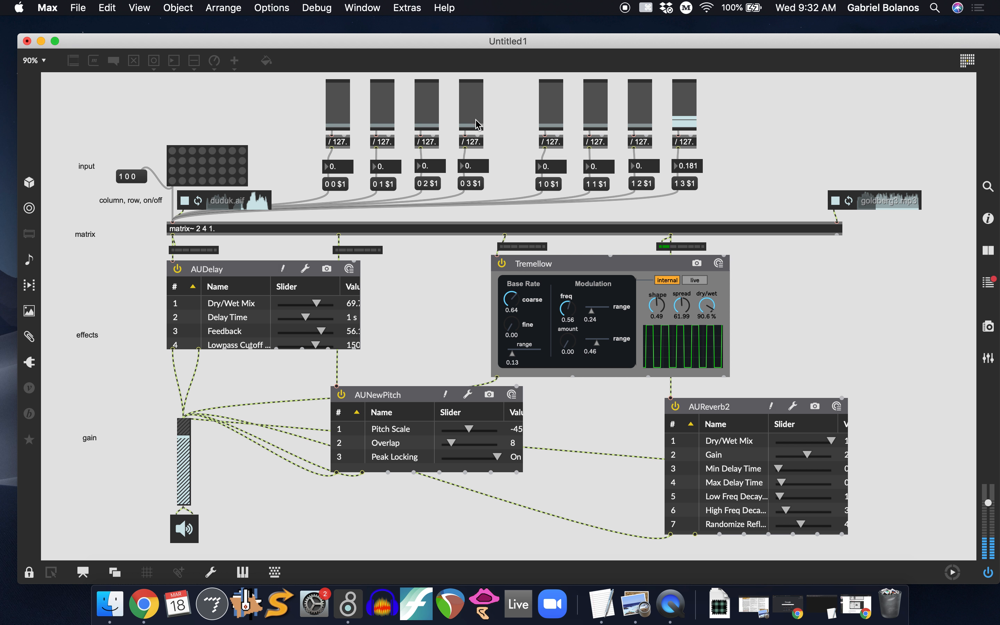
# - Test the sliders by raising the one above 0 3 $1 to about 0.669 and 0 2 $1 to about 0.409, and return all to zero
pyautogui.moveTo(474, 123); pyautogui.dragTo(474, 98)
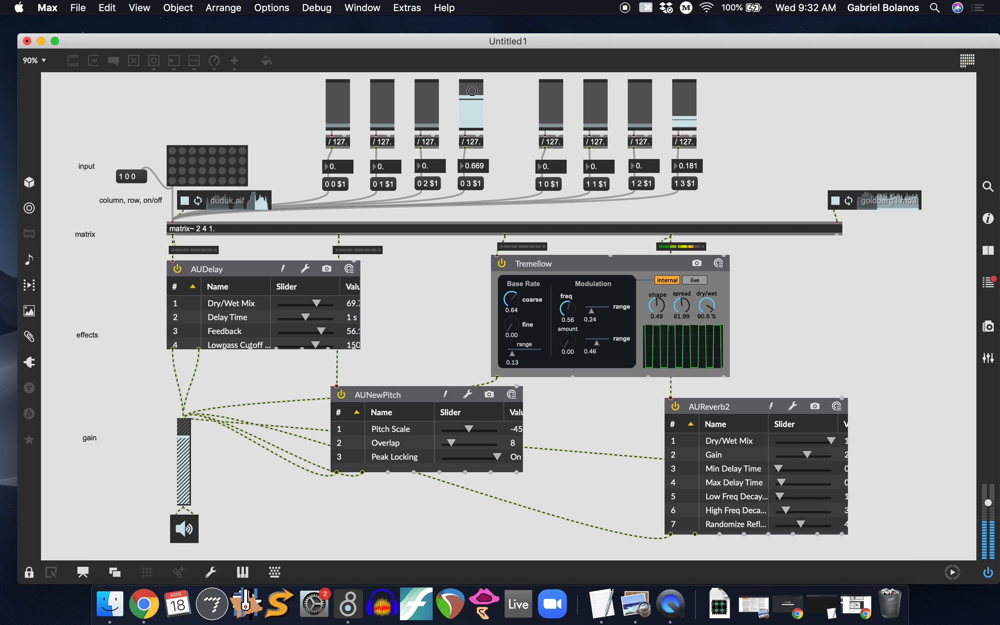
pyautogui.moveTo(426, 123); pyautogui.dragTo(424, 102)
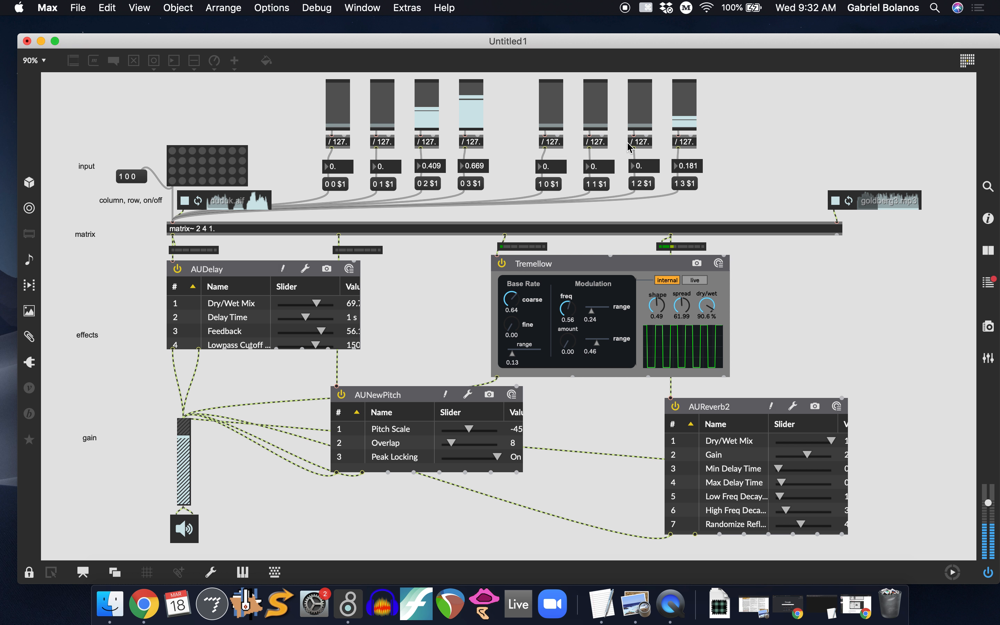
pyautogui.moveTo(640, 122); pyautogui.dragTo(637, 207)
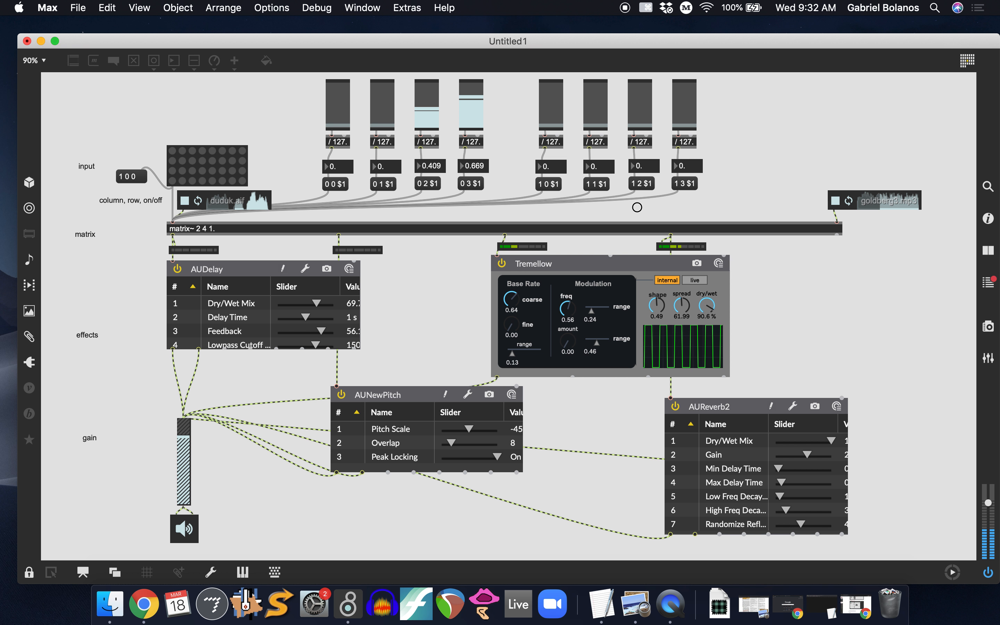
pyautogui.moveTo(478, 102); pyautogui.dragTo(420, 217)
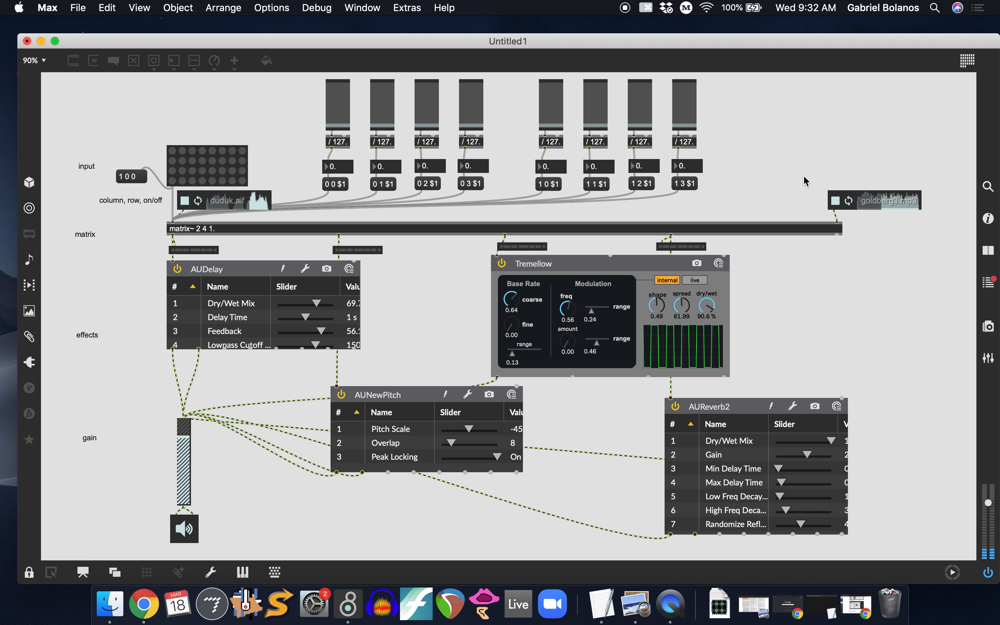
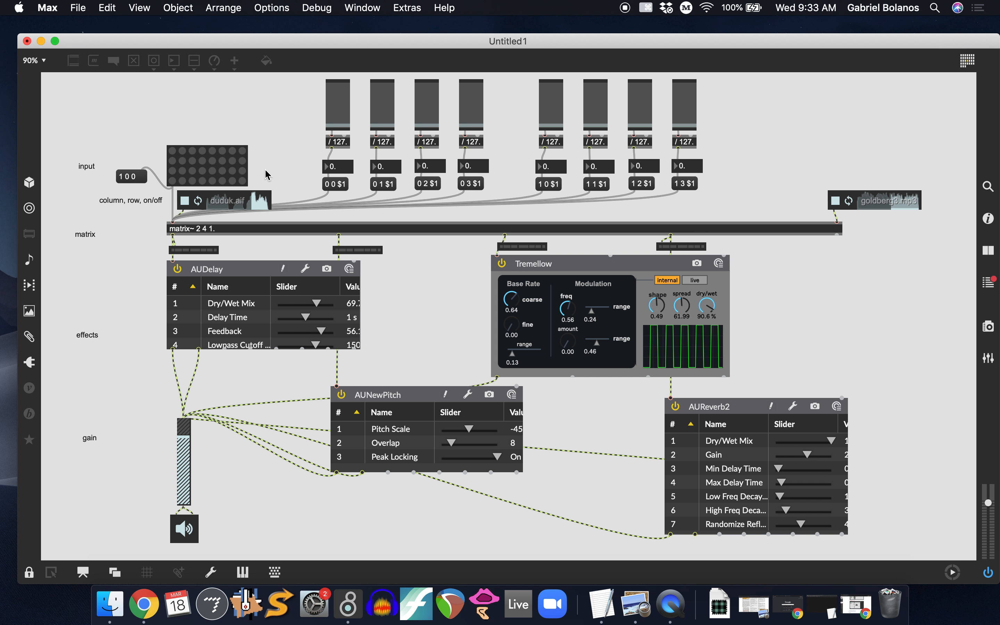
# - Test switching duduk.aif between the first three matrix~ outputs using the first column of the matrix grid, and turn it off
pyautogui.click(173, 150)
pyautogui.click(174, 150)
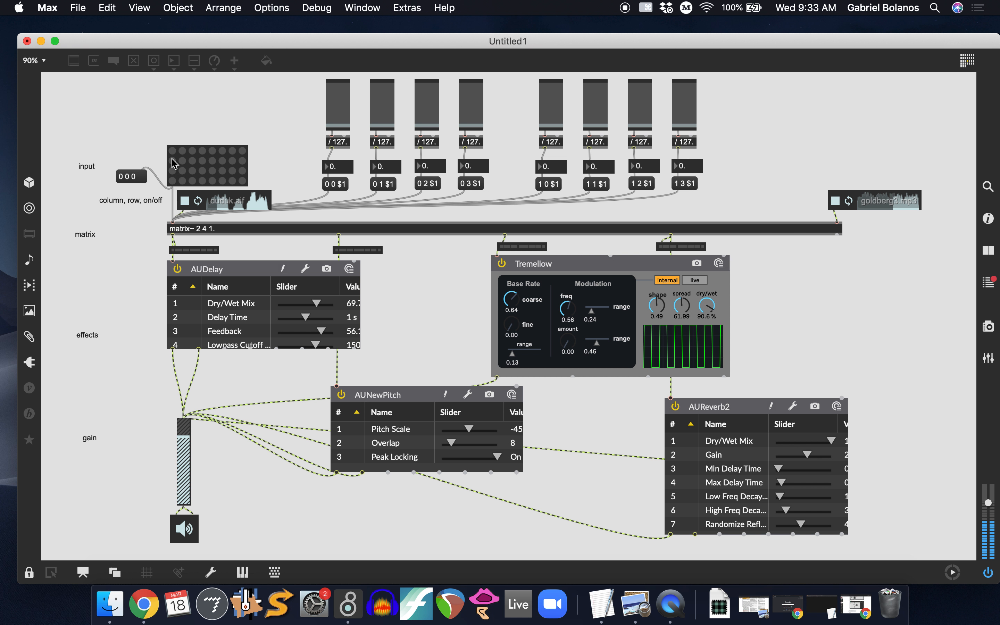
pyautogui.click(173, 170)
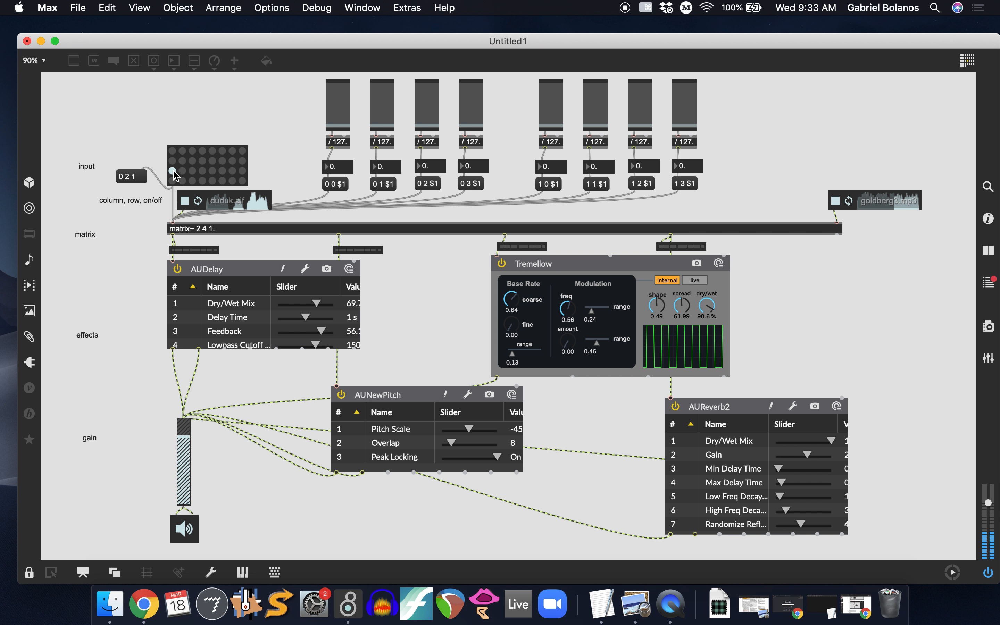
pyautogui.click(173, 161)
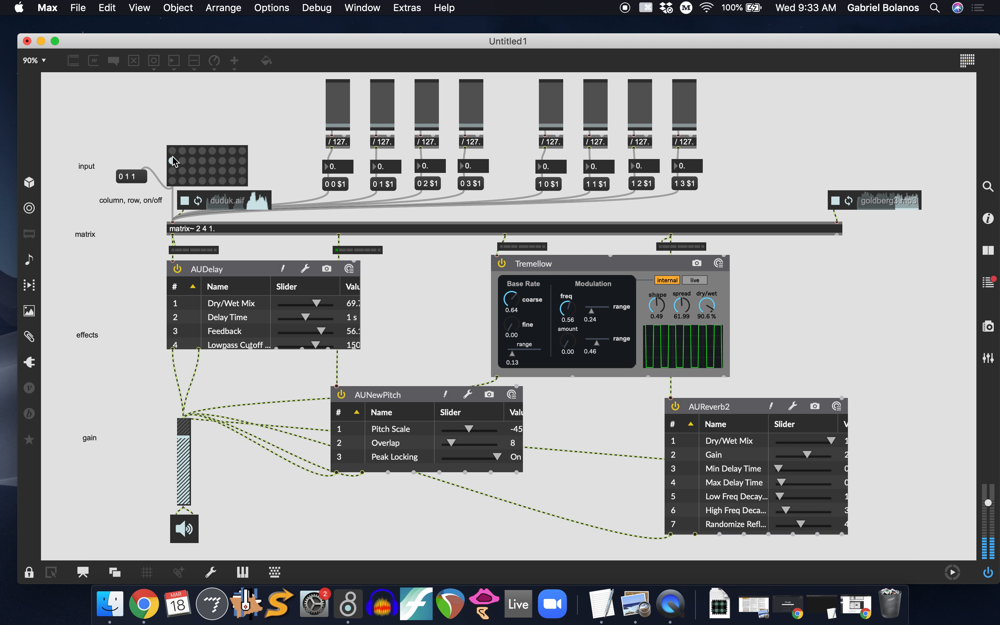
pyautogui.click(173, 161)
pyautogui.click(172, 150)
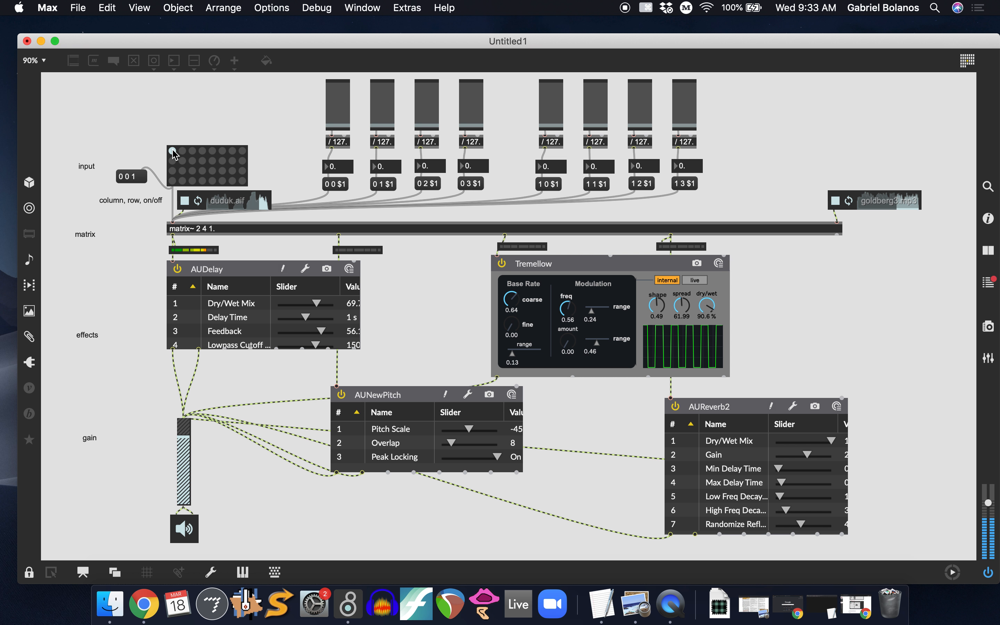
pyautogui.click(172, 150)
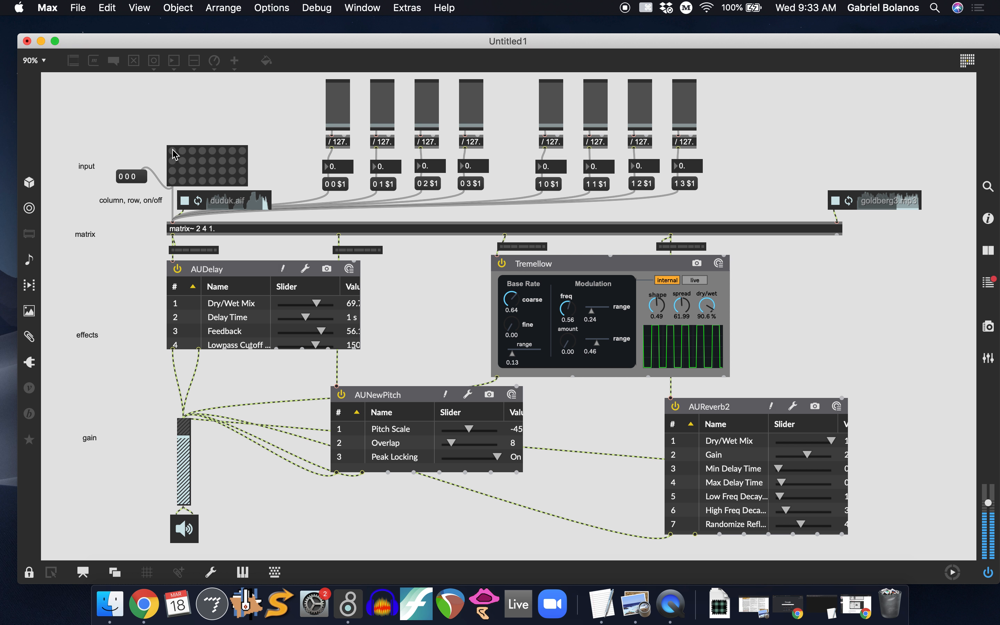
pyautogui.press('super+e')
pyautogui.click(228, 228)
pyautogui.click(228, 229)
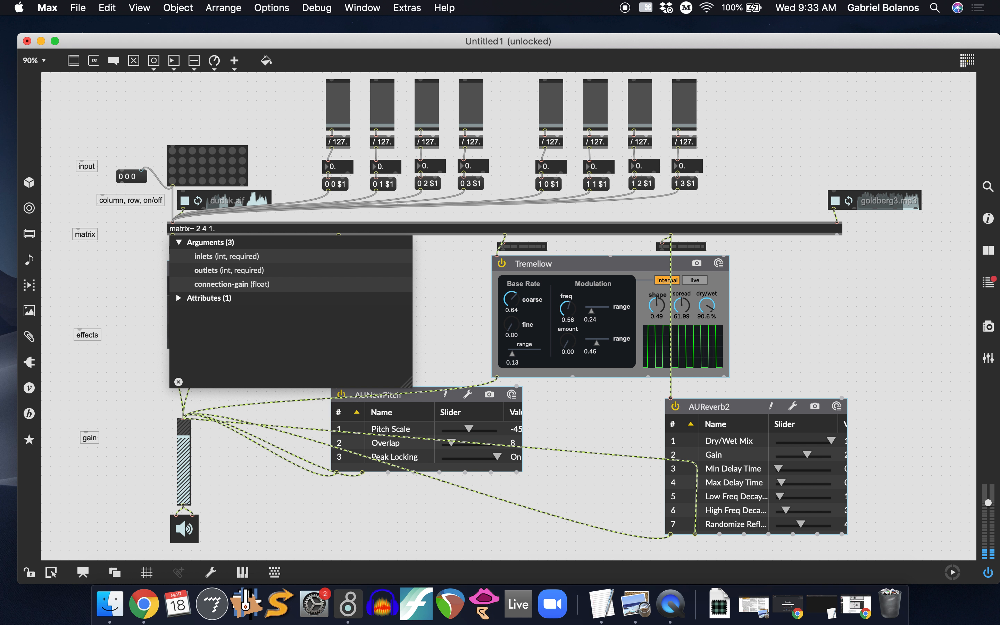
pyautogui.write('@')
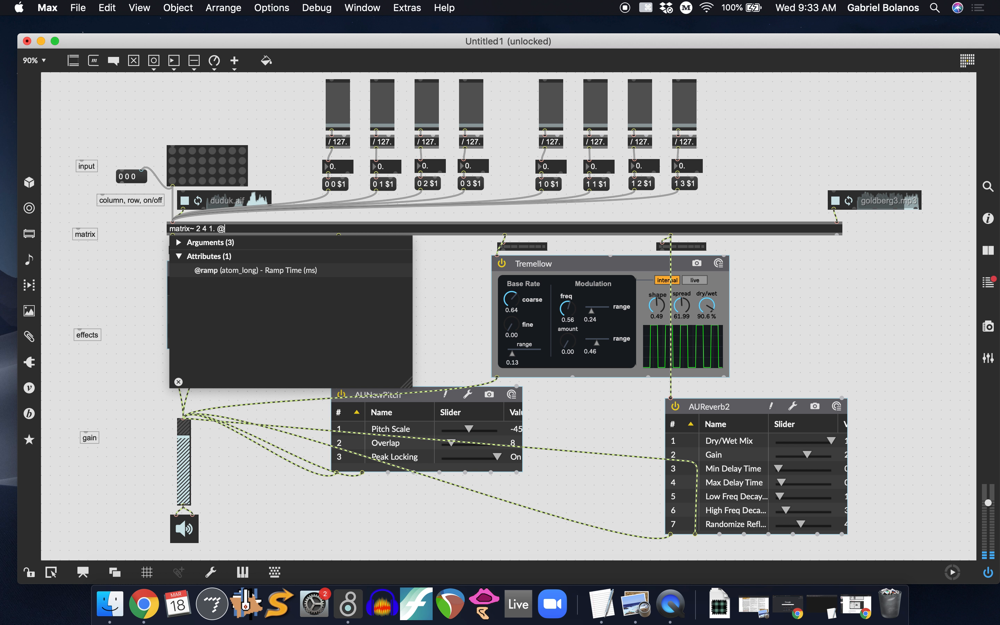
pyautogui.write('ramp')
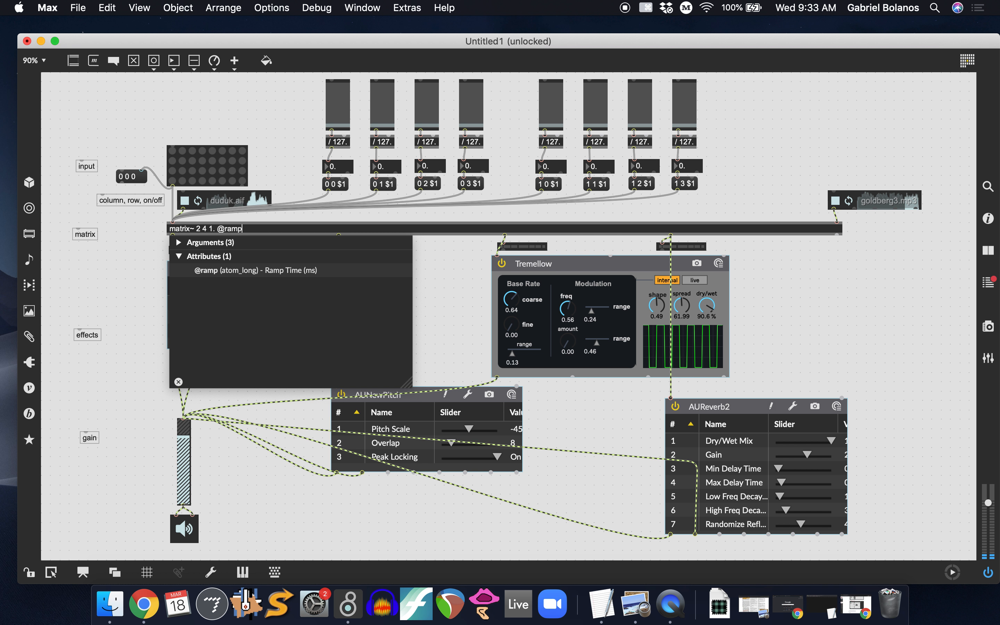
pyautogui.write(' 50')
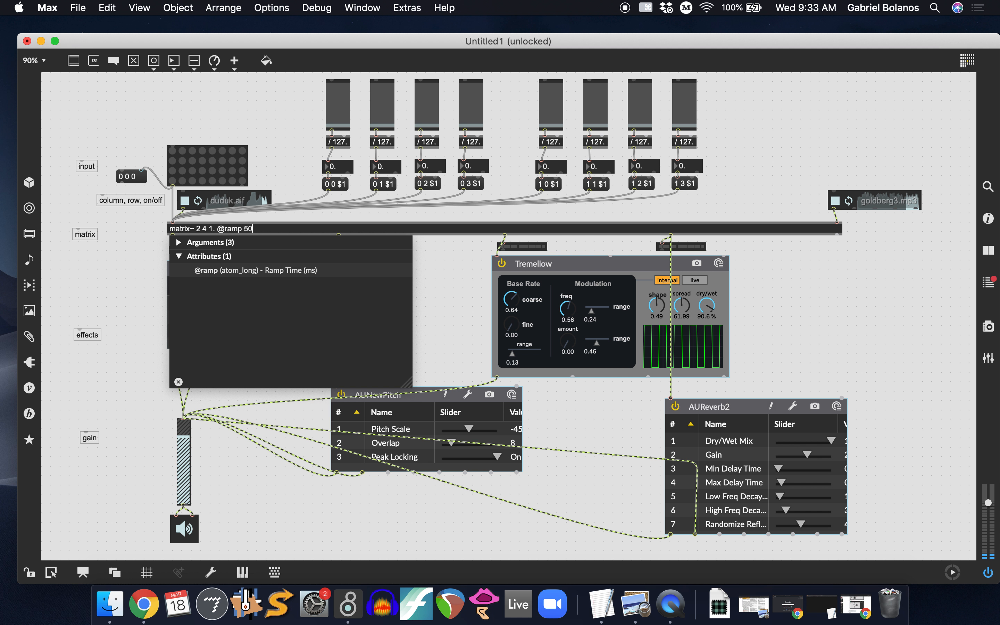
pyautogui.press('BackSpace')
pyautogui.press('BackSpace')
pyautogui.write('7')
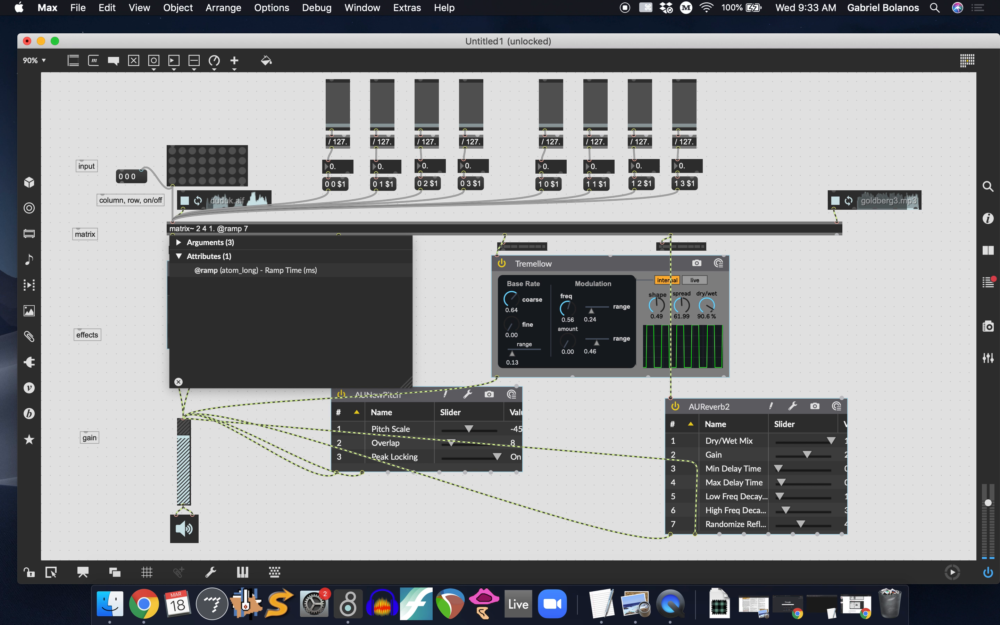
pyautogui.write('5')
pyautogui.press('Return')
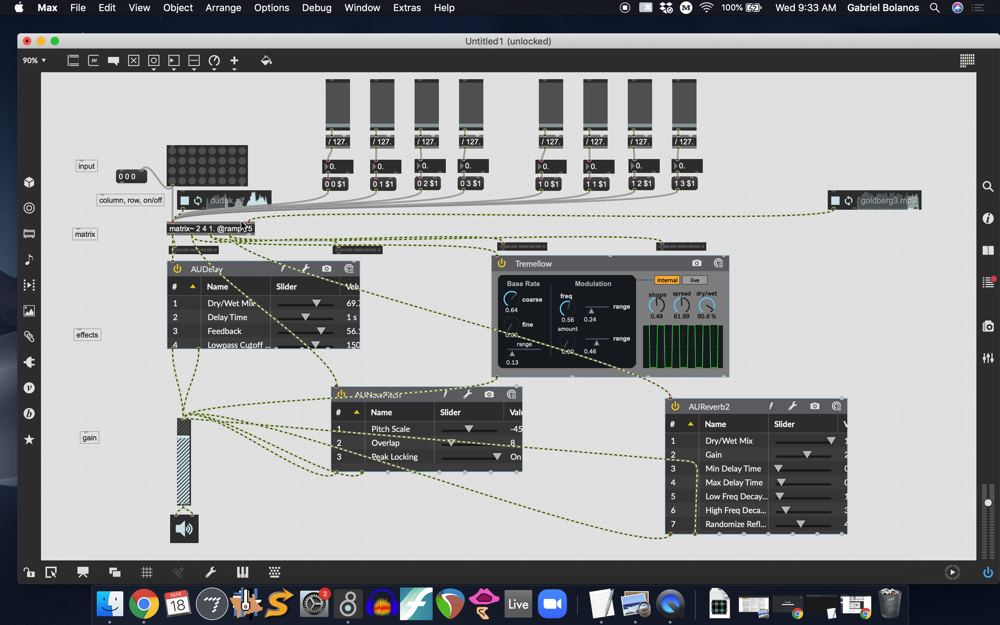
pyautogui.moveTo(254, 228); pyautogui.dragTo(838, 216)
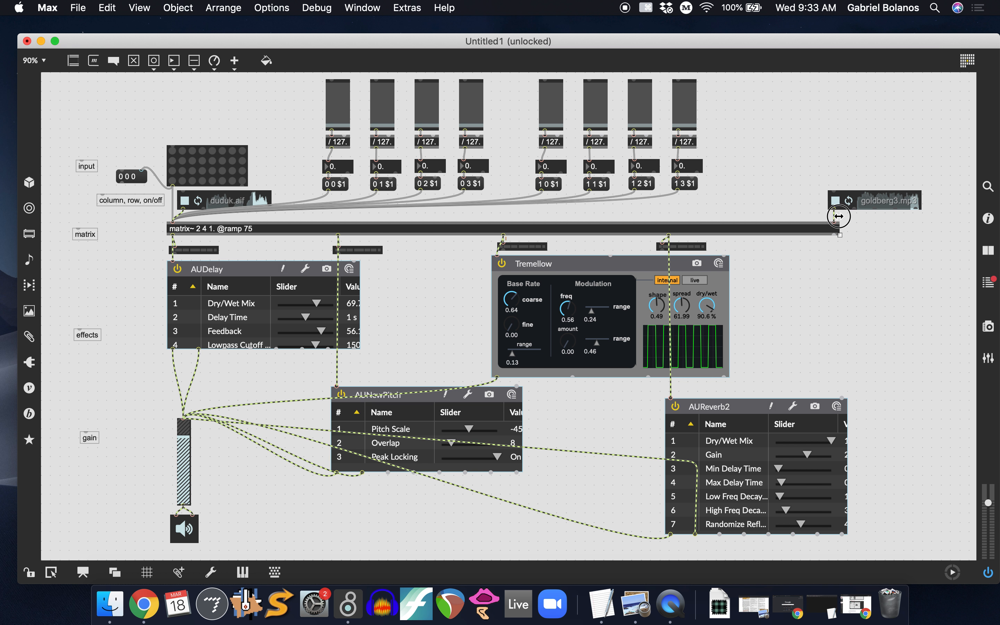
# - Lock the patch and test the ramped switching on rows 1 and 2 of the grid's first column, leaving the cells and first slider off
pyautogui.press('super+e')
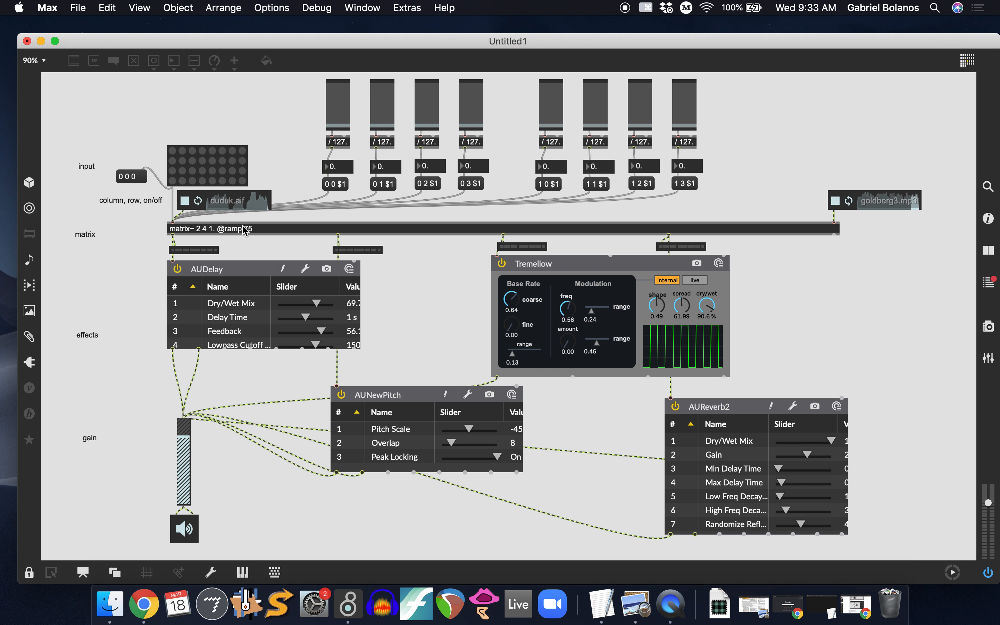
pyautogui.click(172, 161)
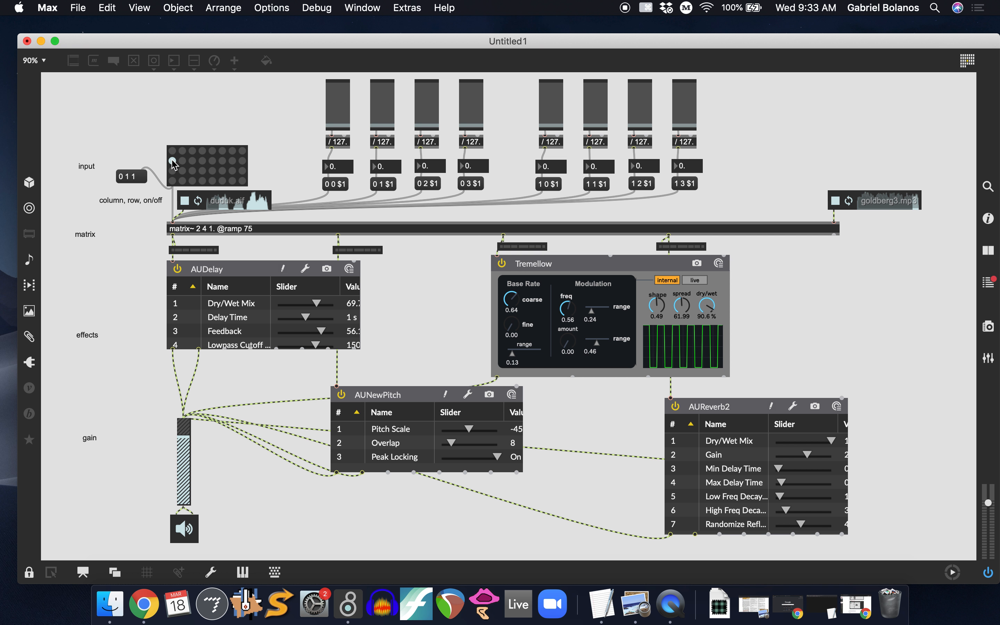
pyautogui.click(172, 171)
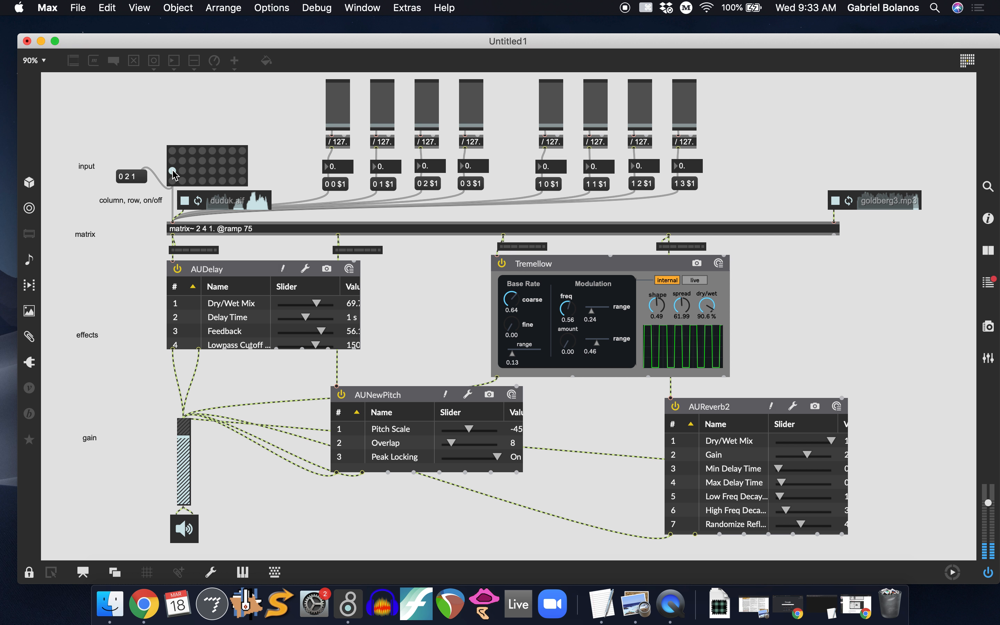
pyautogui.click(172, 170)
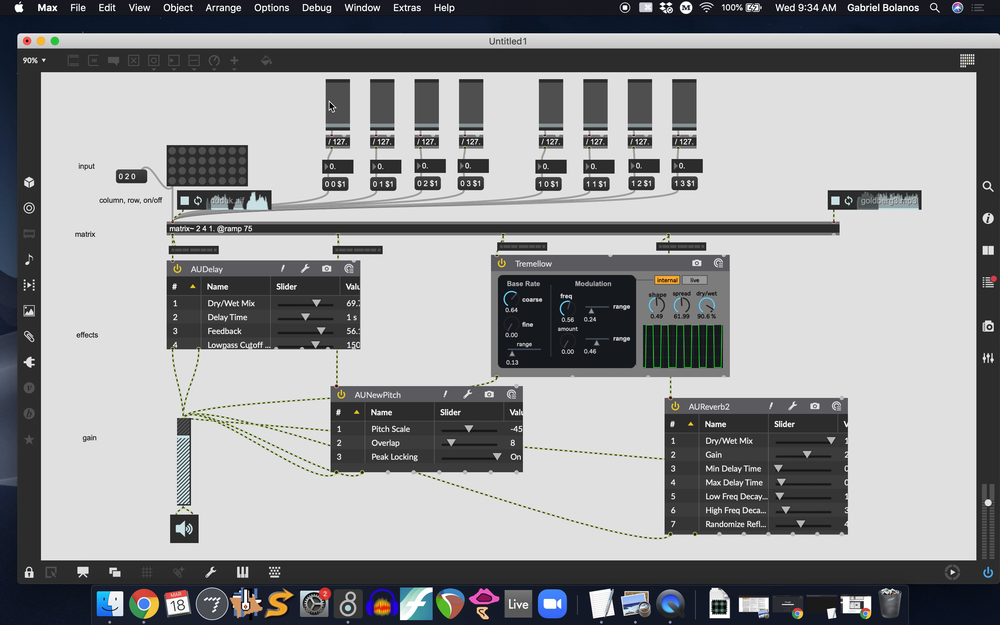
pyautogui.moveTo(330, 107); pyautogui.dragTo(334, 129)
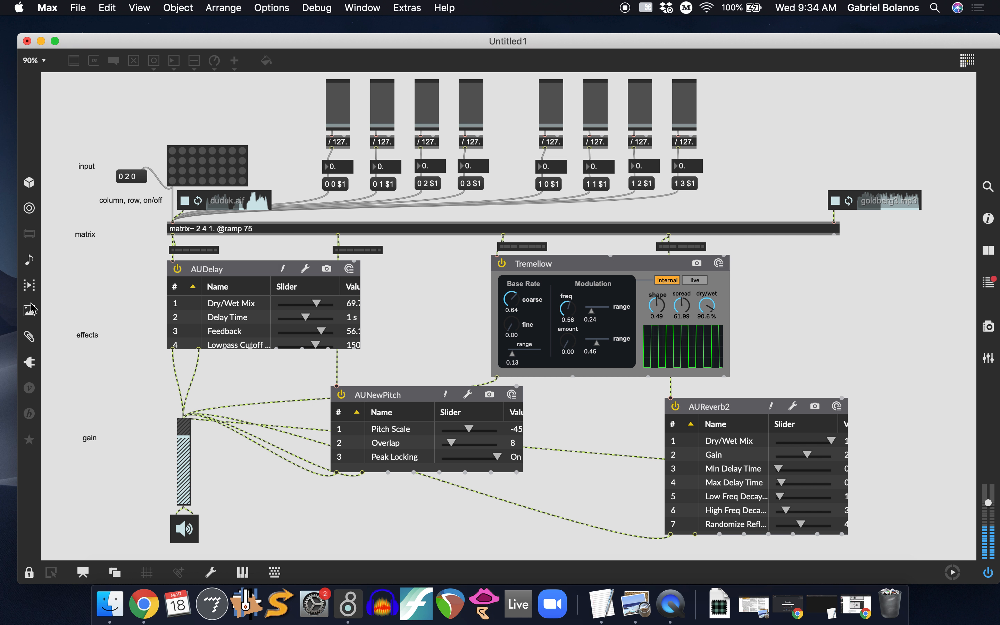
# - Look through the available plug-ins and the effects example patches, and close both lists
pyautogui.click(30, 366)
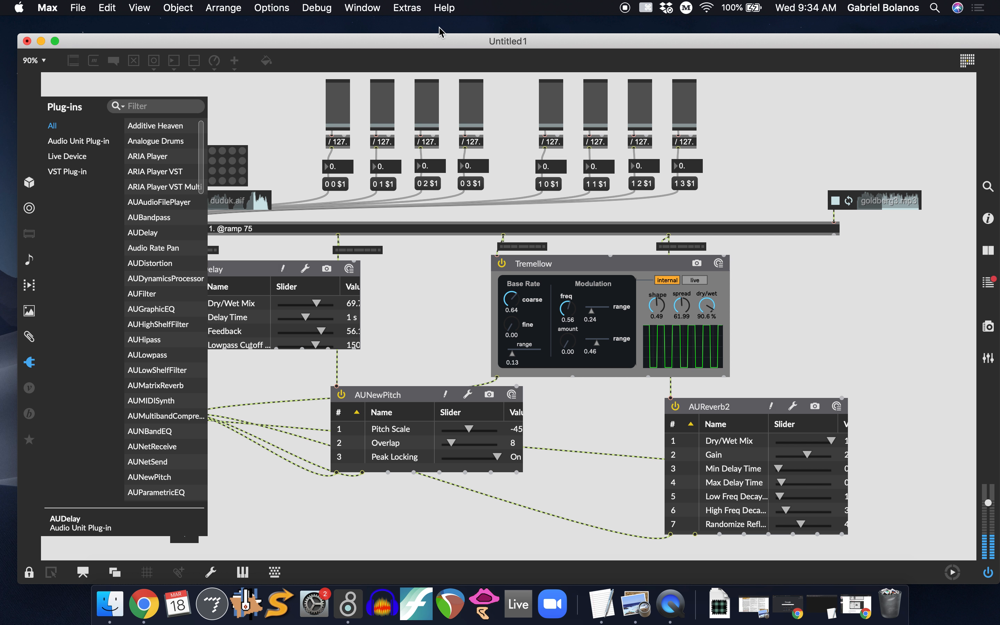
pyautogui.click(444, 9)
pyautogui.moveTo(486, 167)
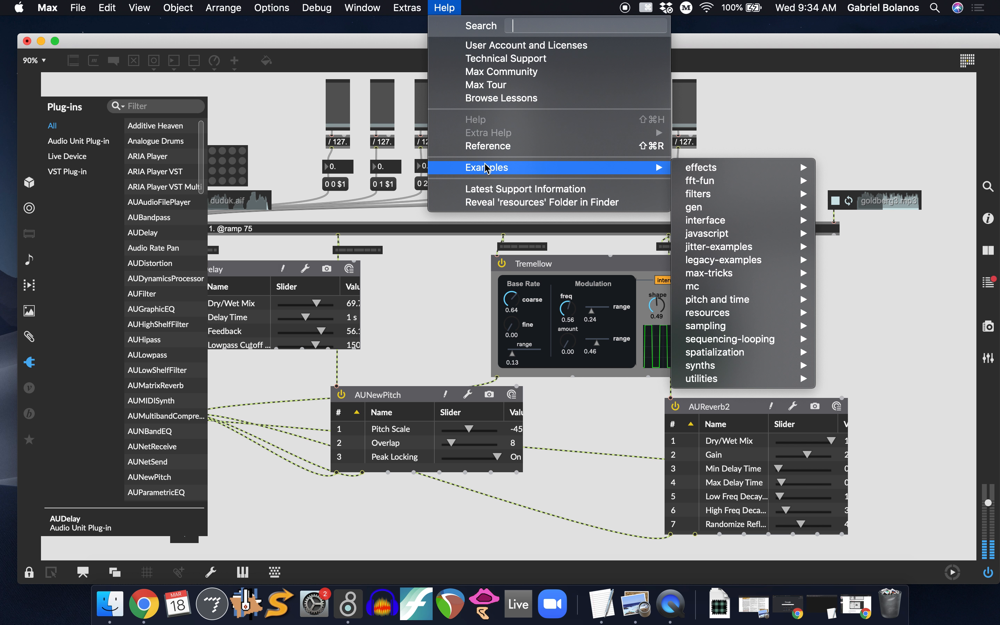
pyautogui.moveTo(719, 169)
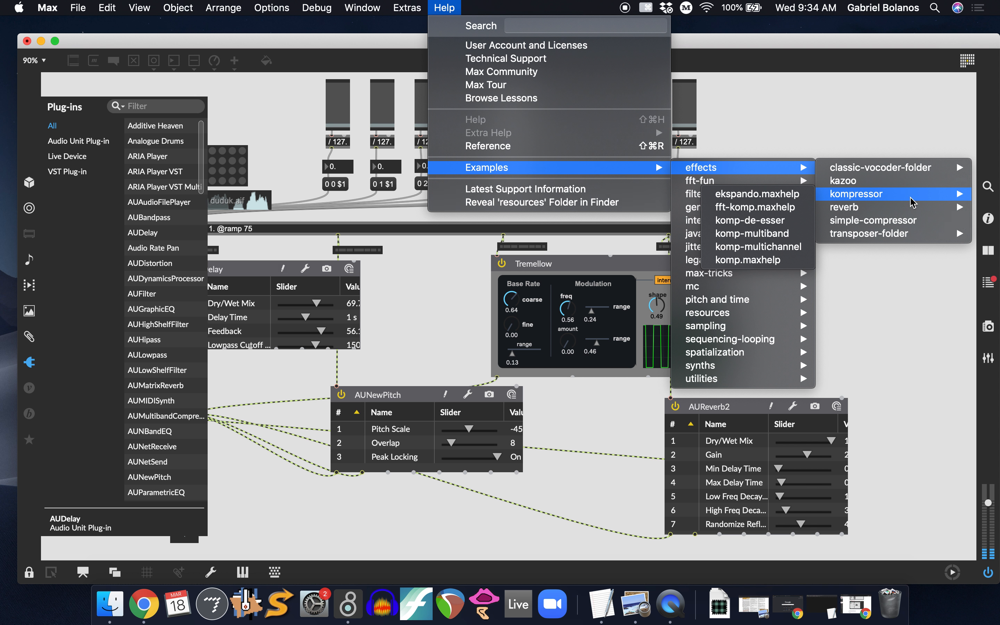
pyautogui.click(984, 328)
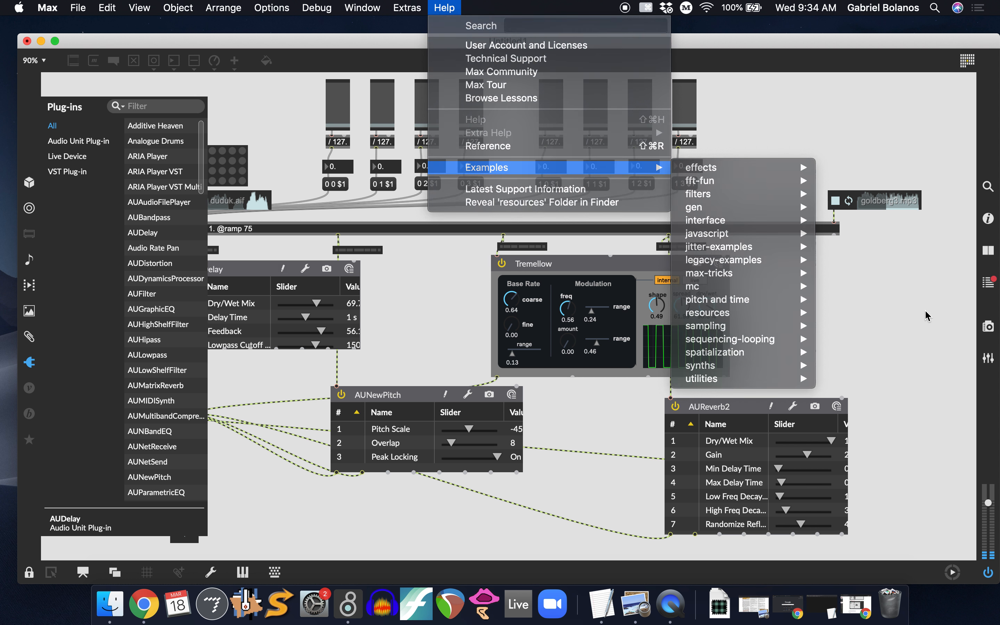
pyautogui.click(750, 150)
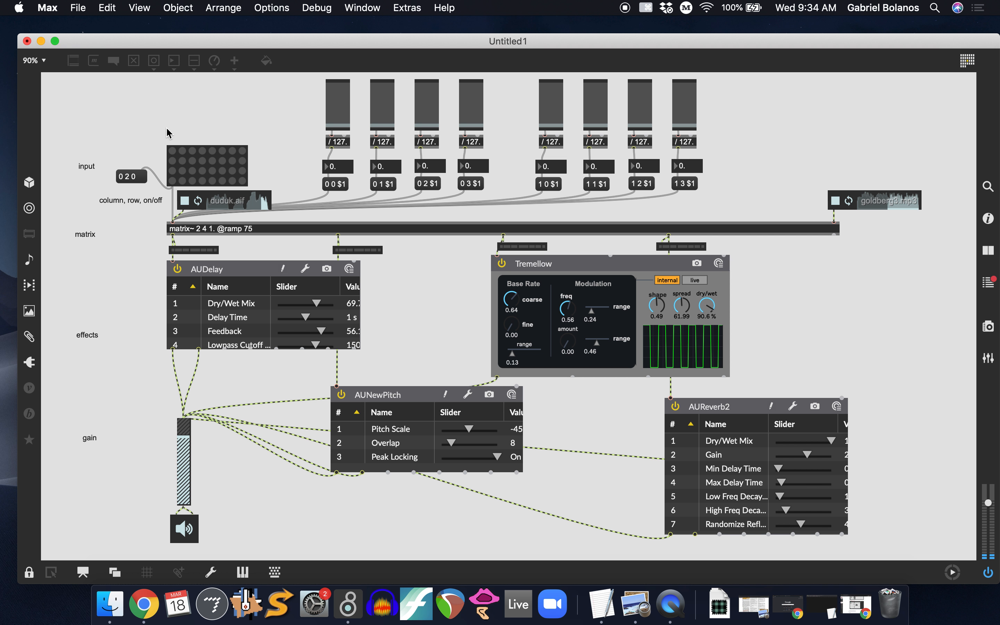